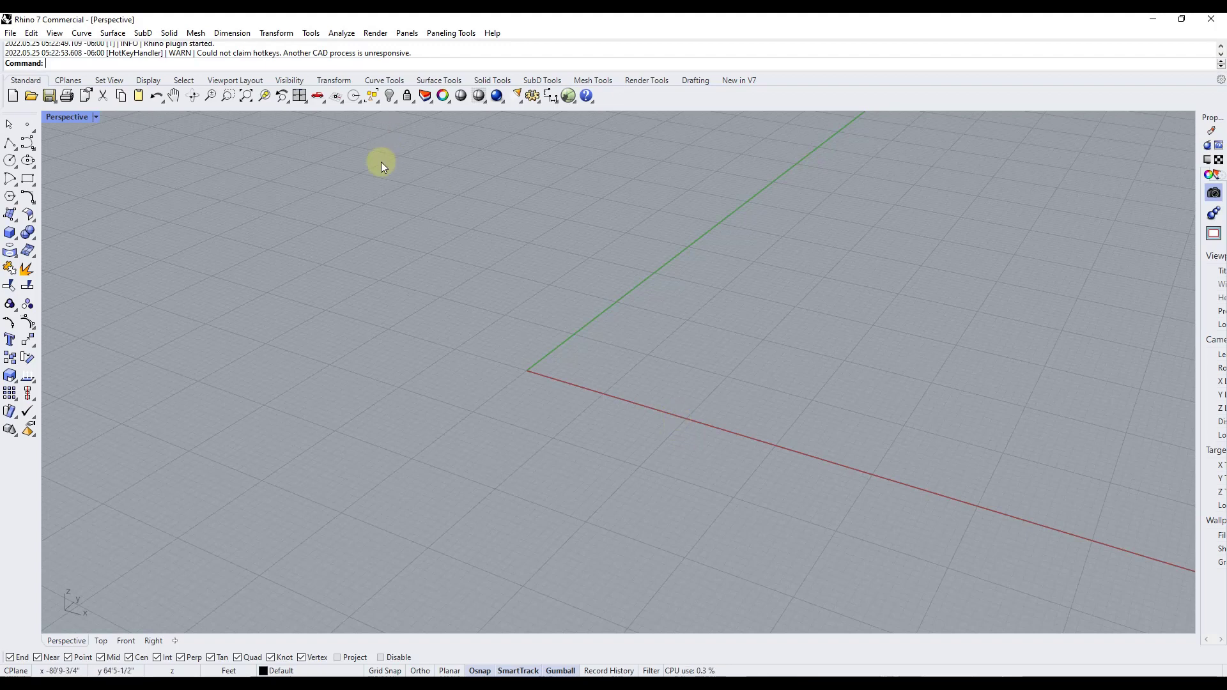
Launch the visual programming editor with the Grasshopper command
click(250, 33)
mouse_move(310, 34)
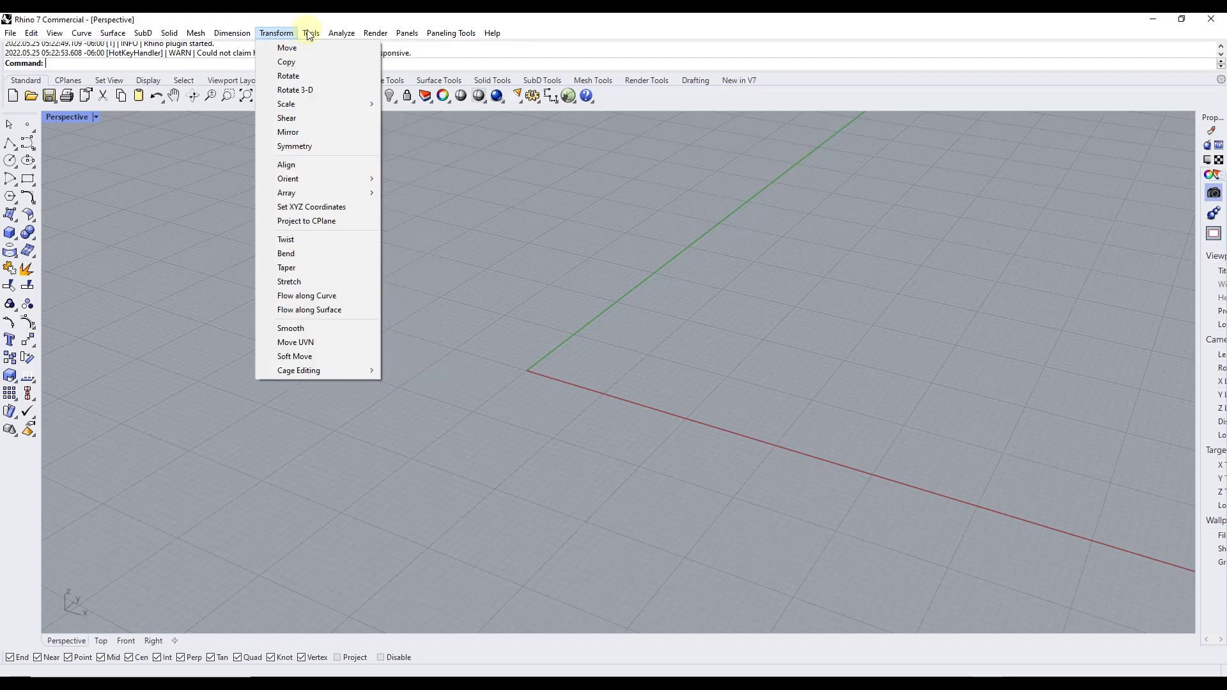
click(130, 63)
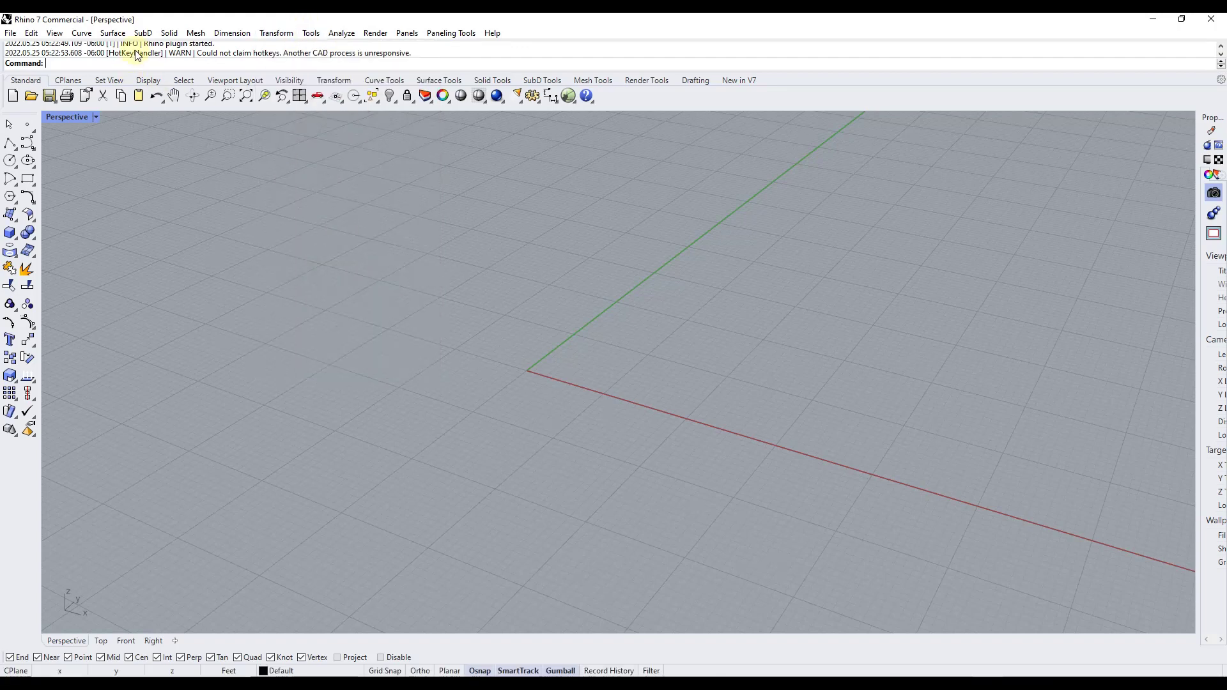
text(Grasshopper)
key(Return)
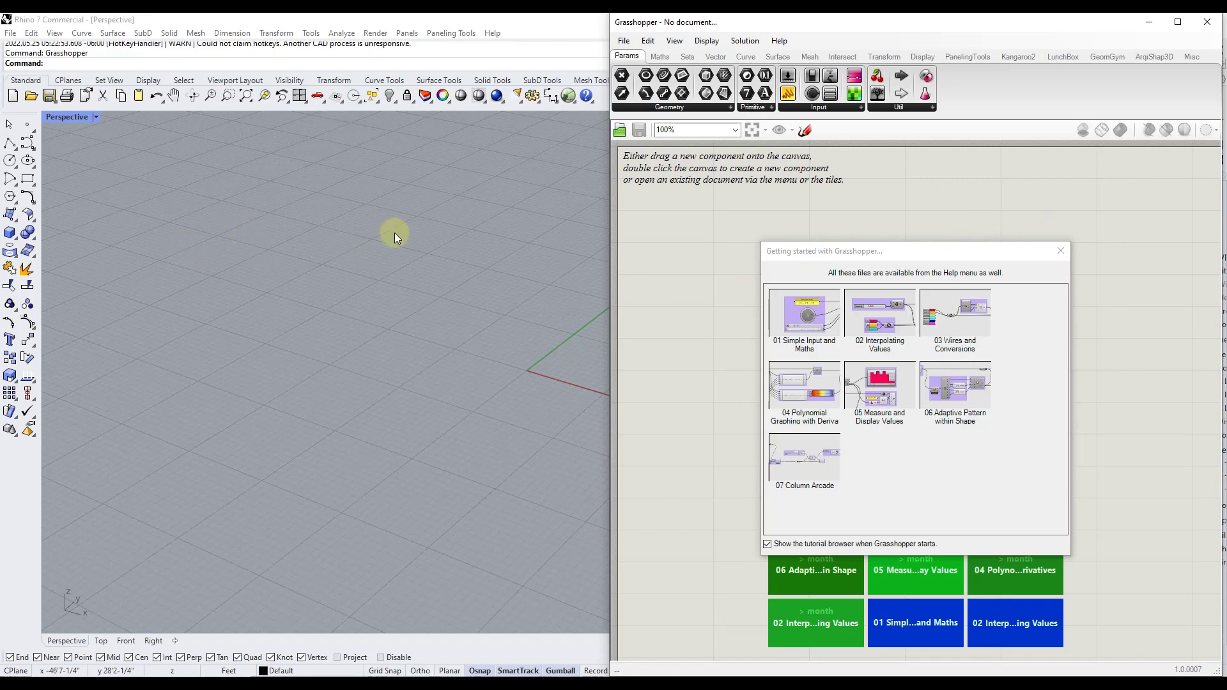
Dismiss the getting-started tutorial browser and create a new empty Grasshopper definition
click(1059, 251)
click(311, 289)
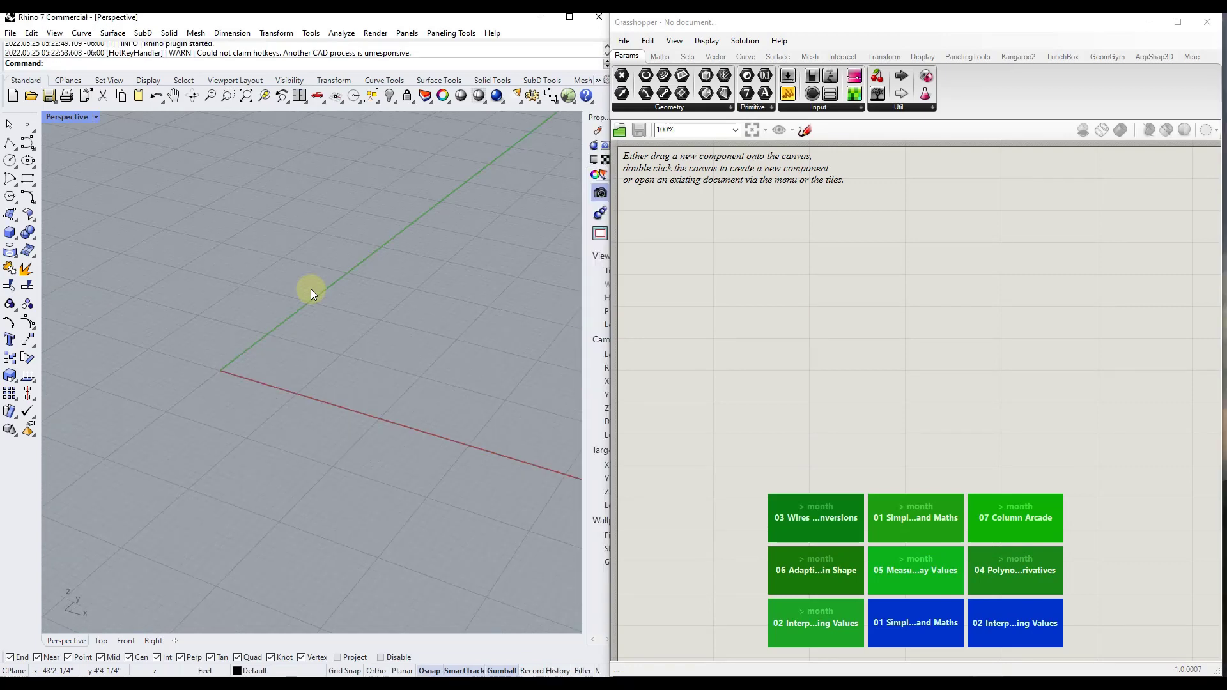
click(810, 279)
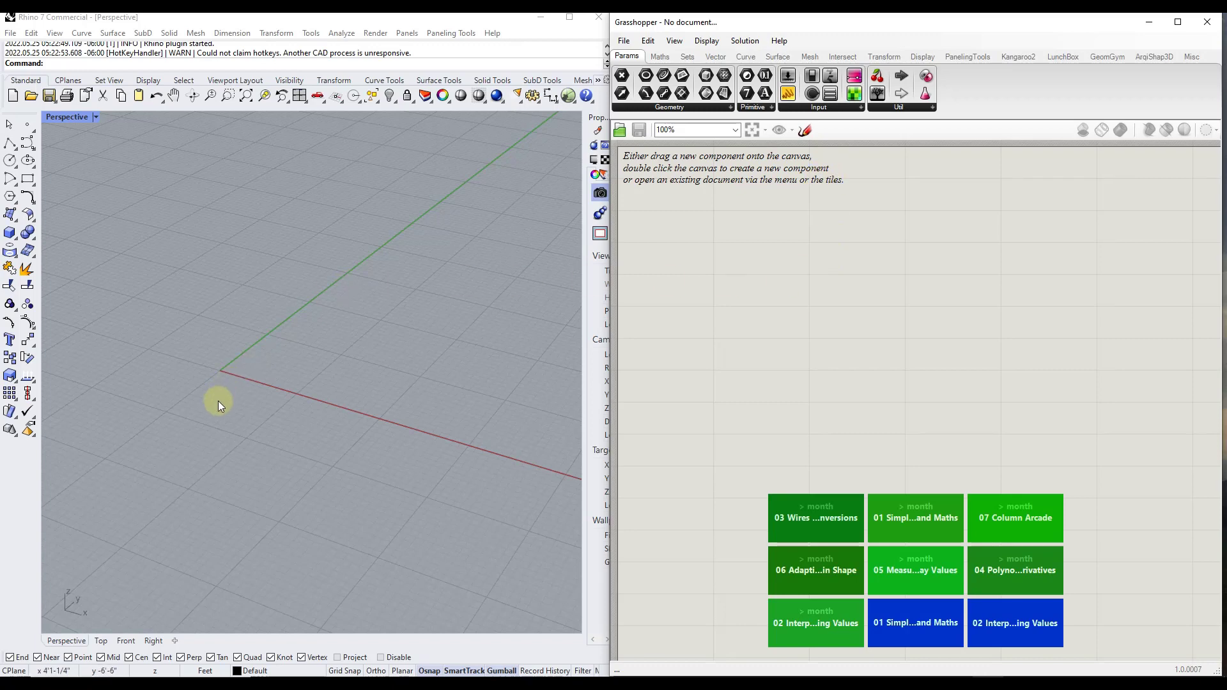
key(ctrl+n)
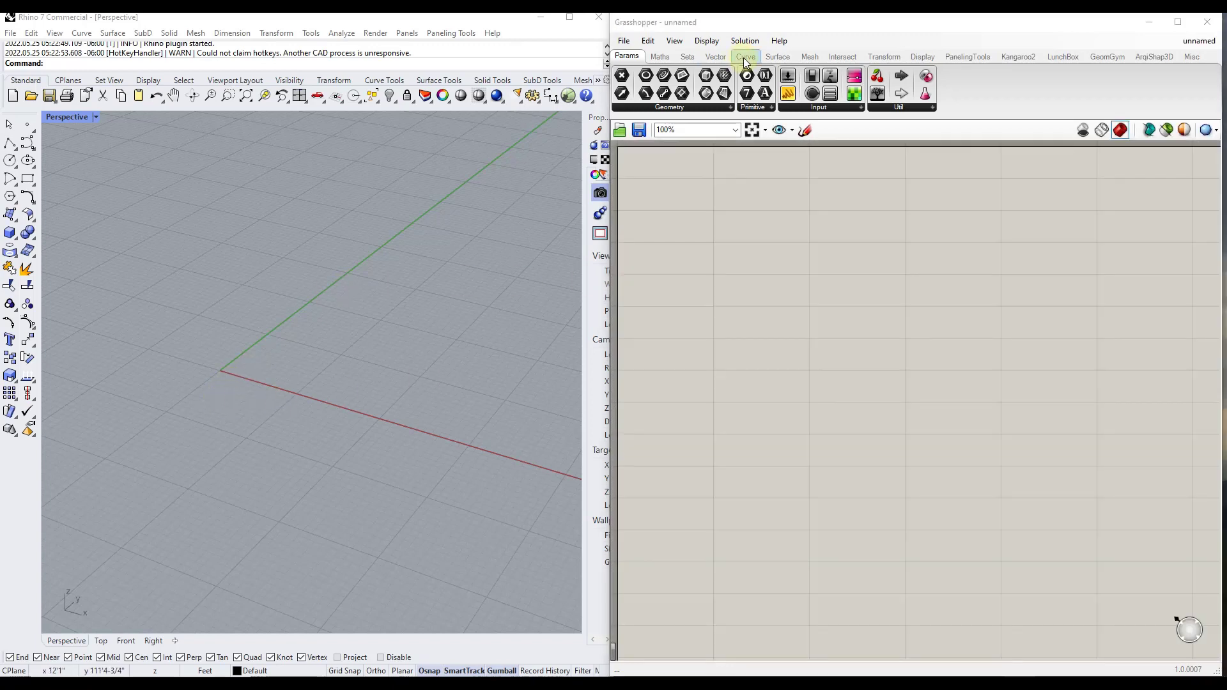
Place a Circle component with Plane and Radius inputs on the canvas
click(745, 57)
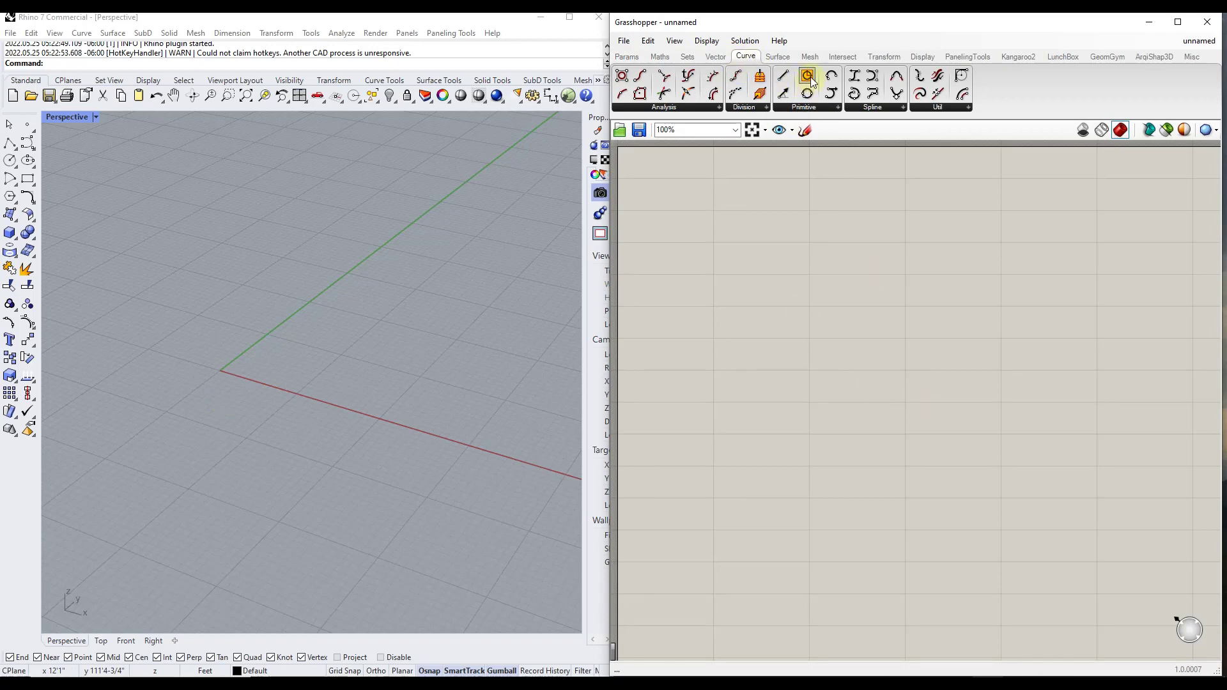
drag(810, 80, 882, 252)
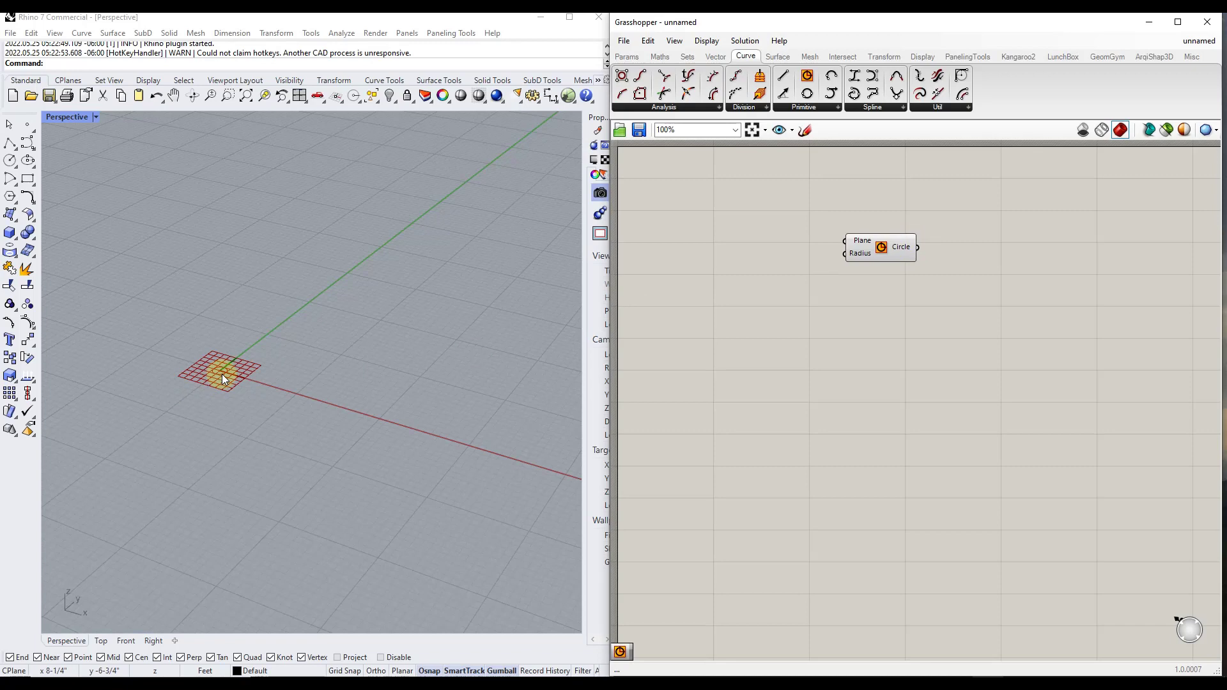
drag(880, 251, 895, 241)
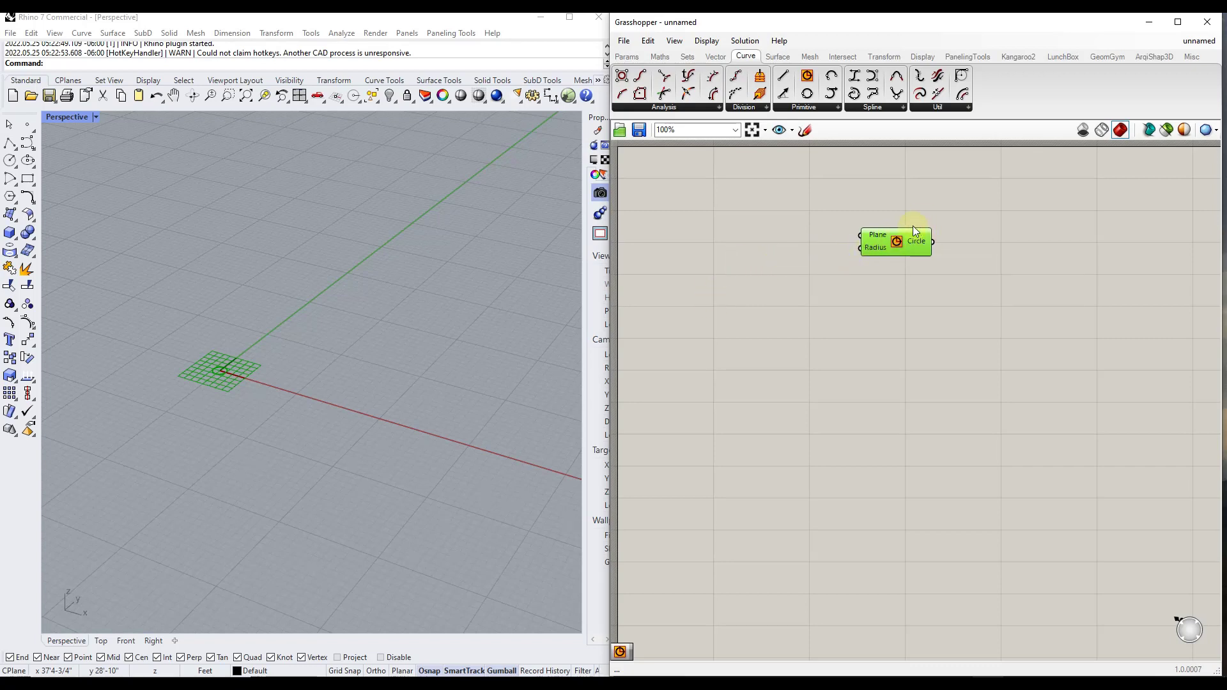
Add a Control Knob beside the Circle component and connect its output to the Radius input
click(636, 56)
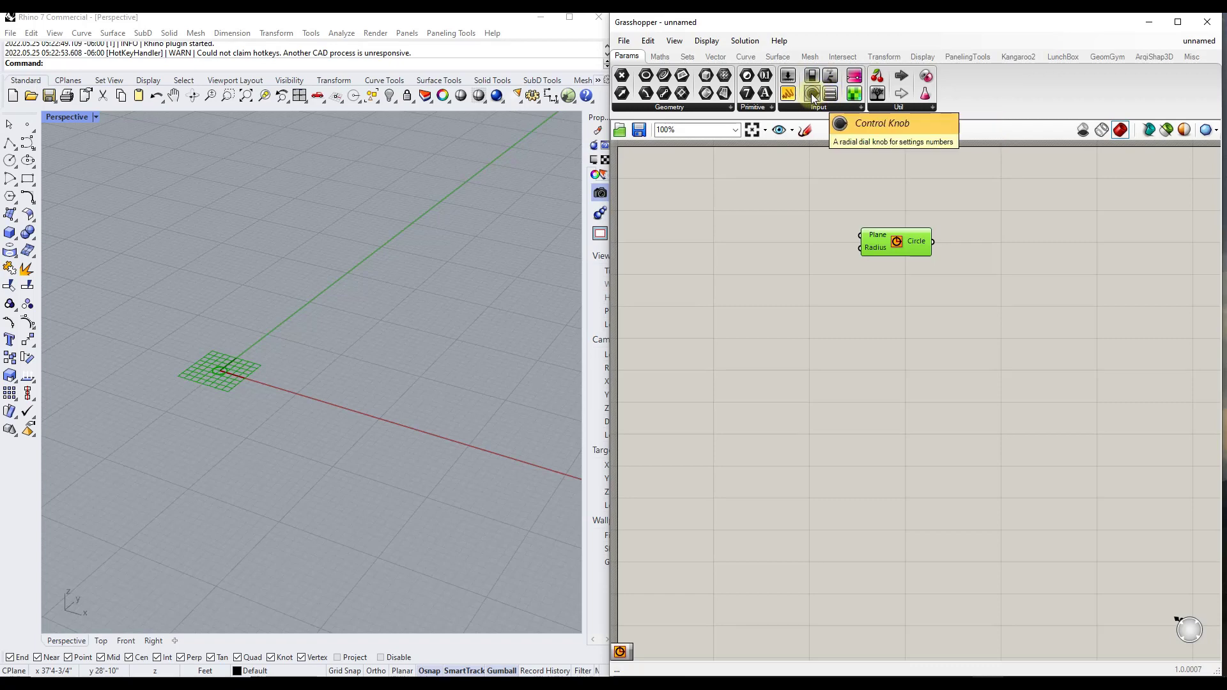
drag(816, 95, 720, 248)
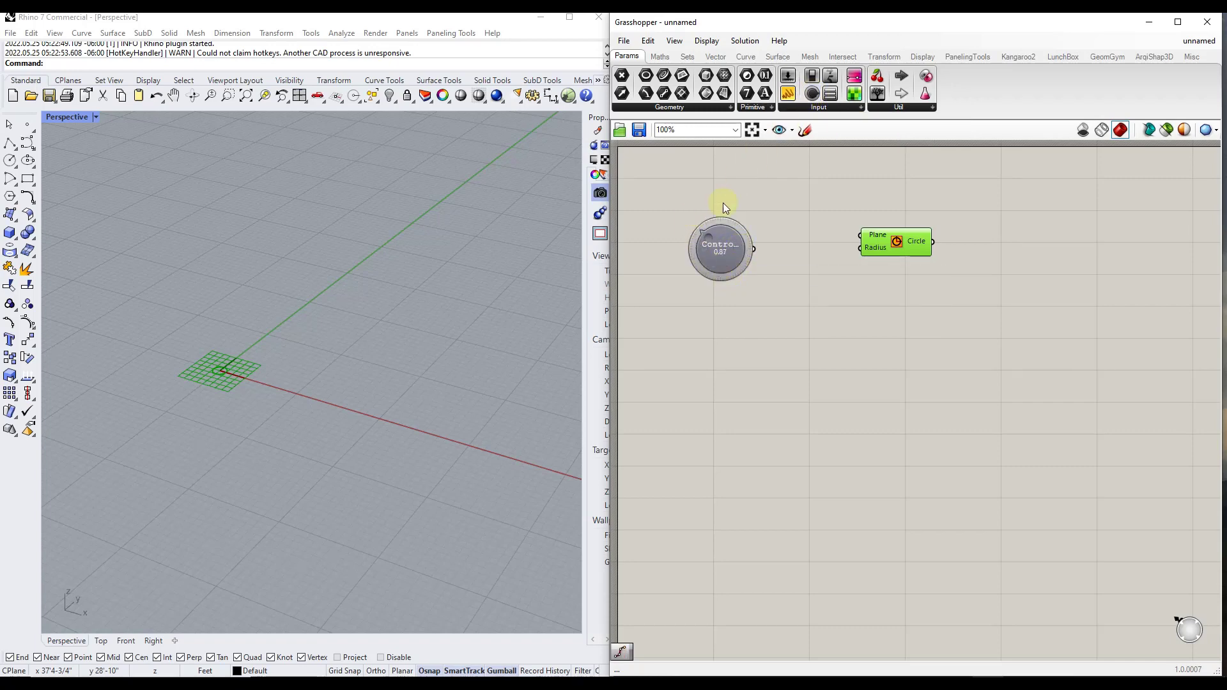
drag(708, 238, 762, 265)
drag(853, 248, 857, 247)
drag(720, 248, 737, 287)
Configure the control knob with a range of 9 and 0 decimals
right_click(737, 286)
click(781, 328)
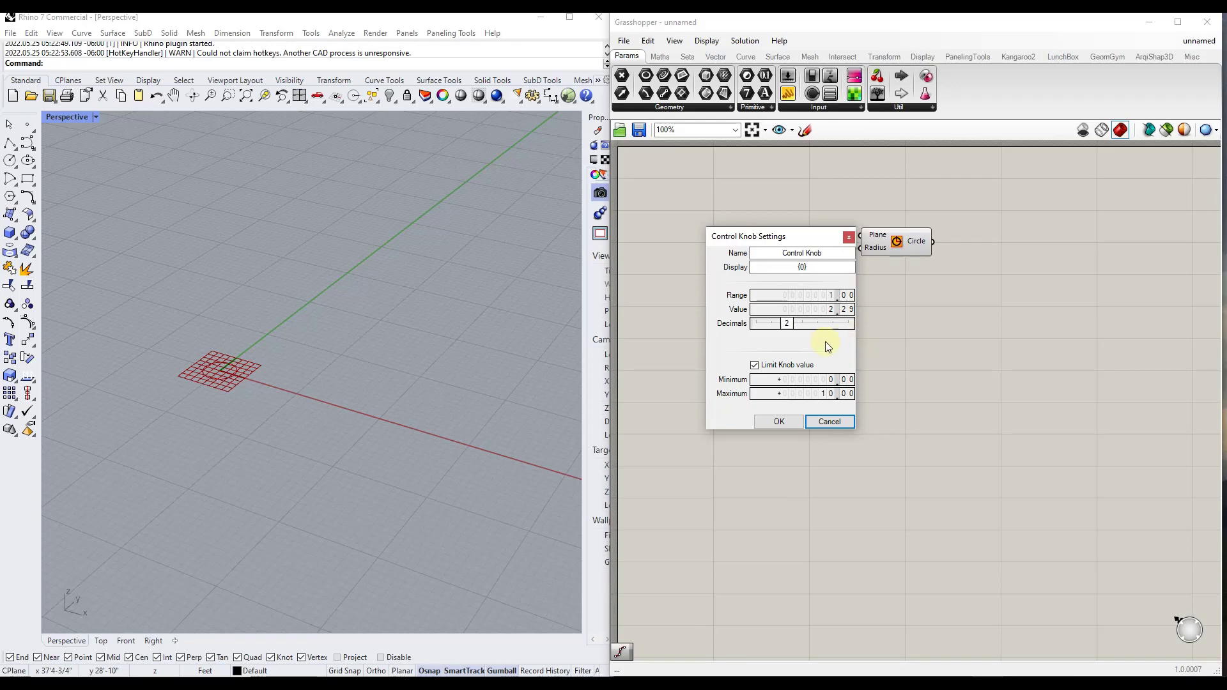
click(829, 294)
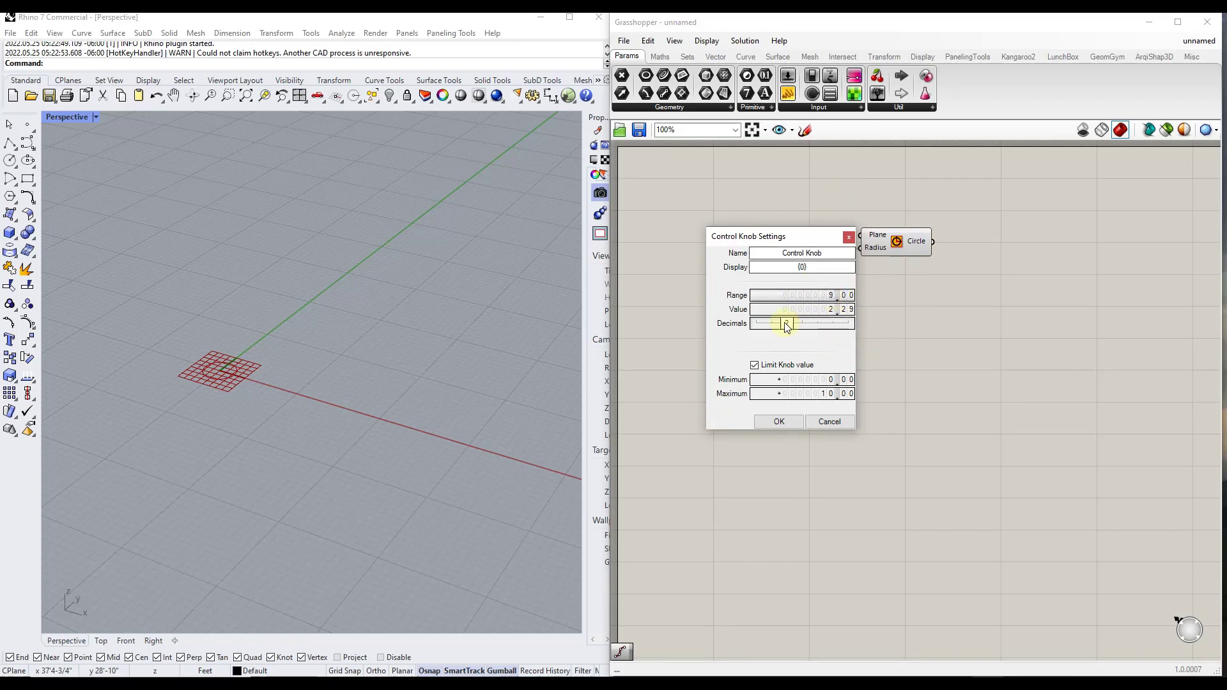
drag(786, 323, 745, 329)
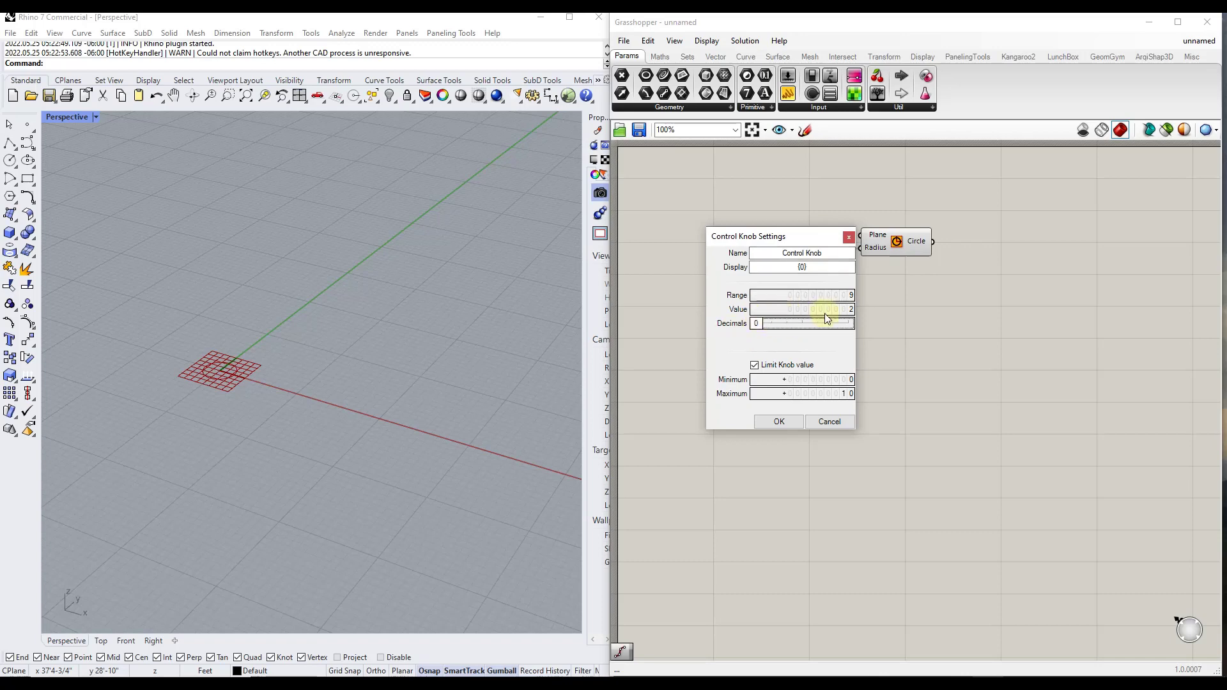
click(779, 422)
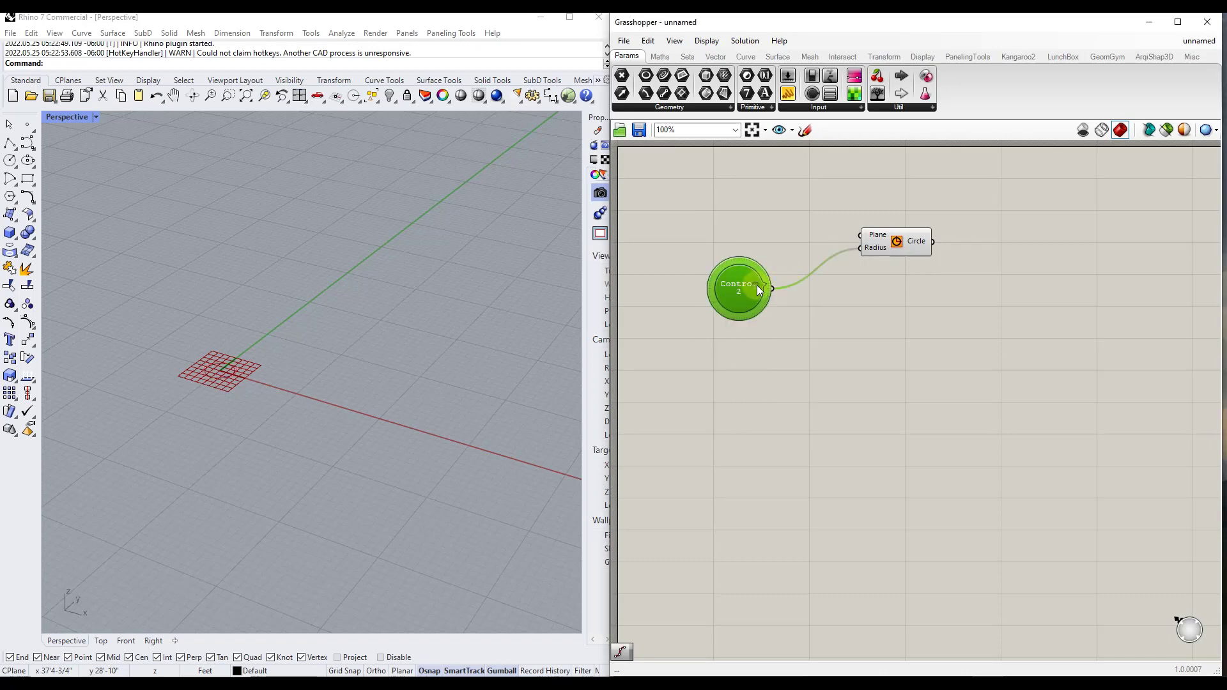
Space out the Circle and Control Knob components and turn the knob to set the circle's radius to 6
drag(757, 288, 774, 209)
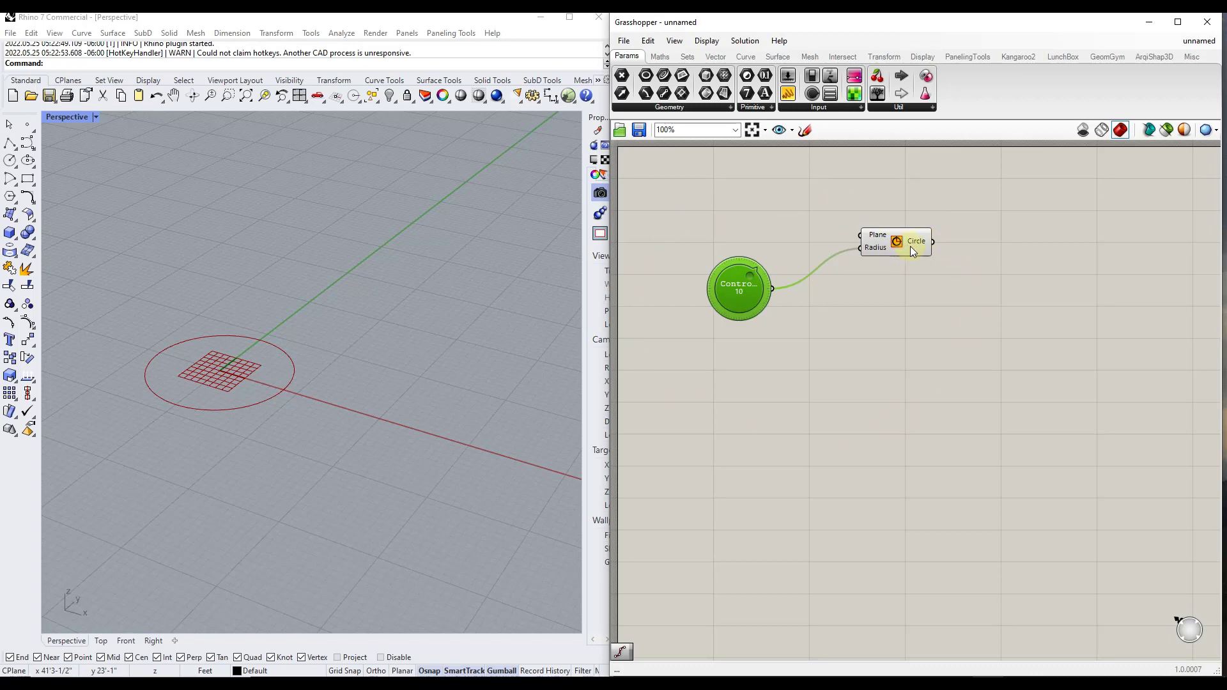
drag(912, 251, 964, 262)
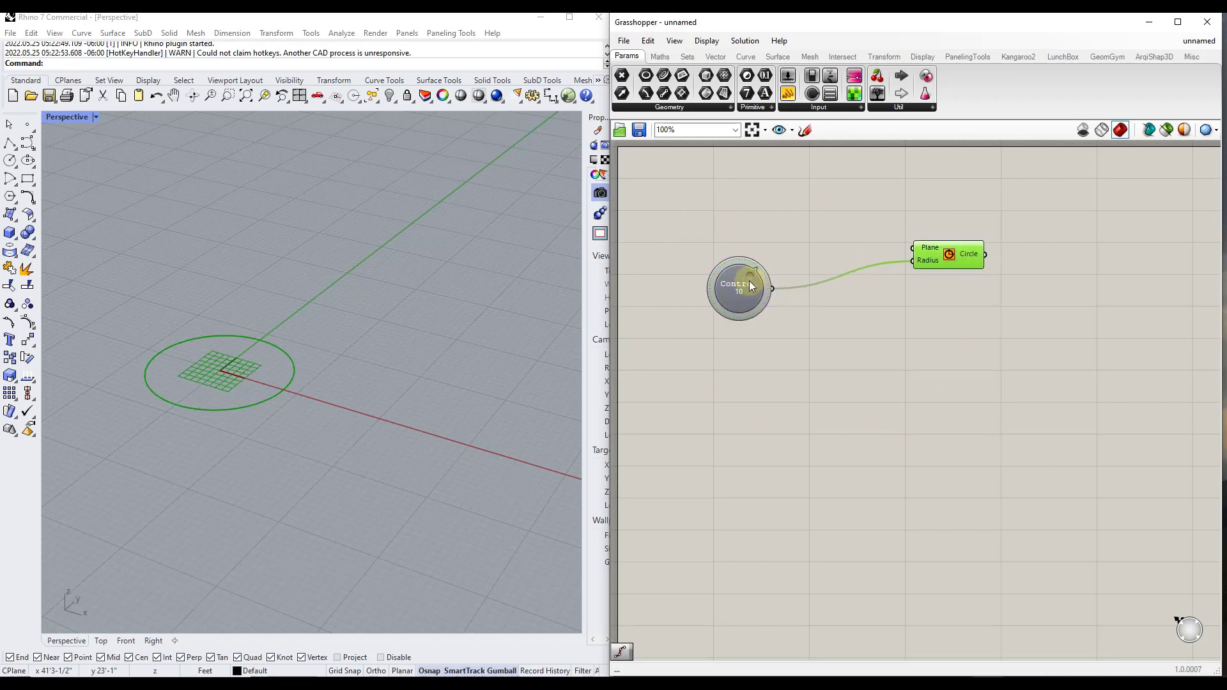
drag(749, 281, 759, 324)
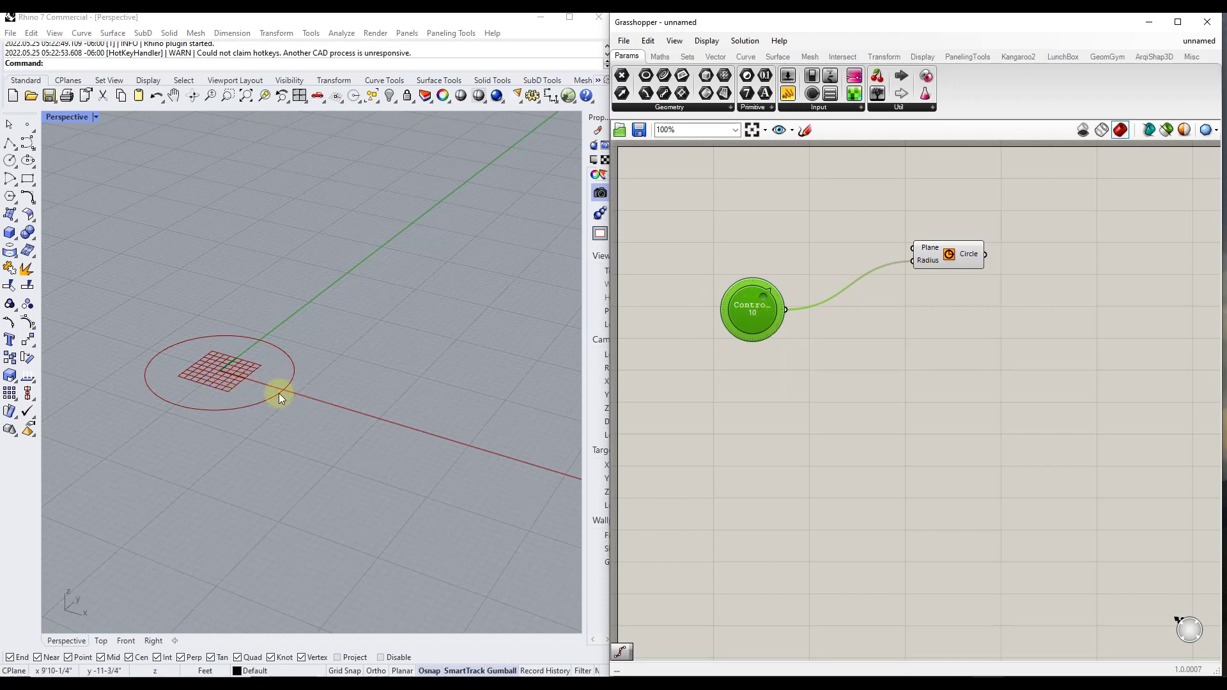
drag(772, 296, 731, 320)
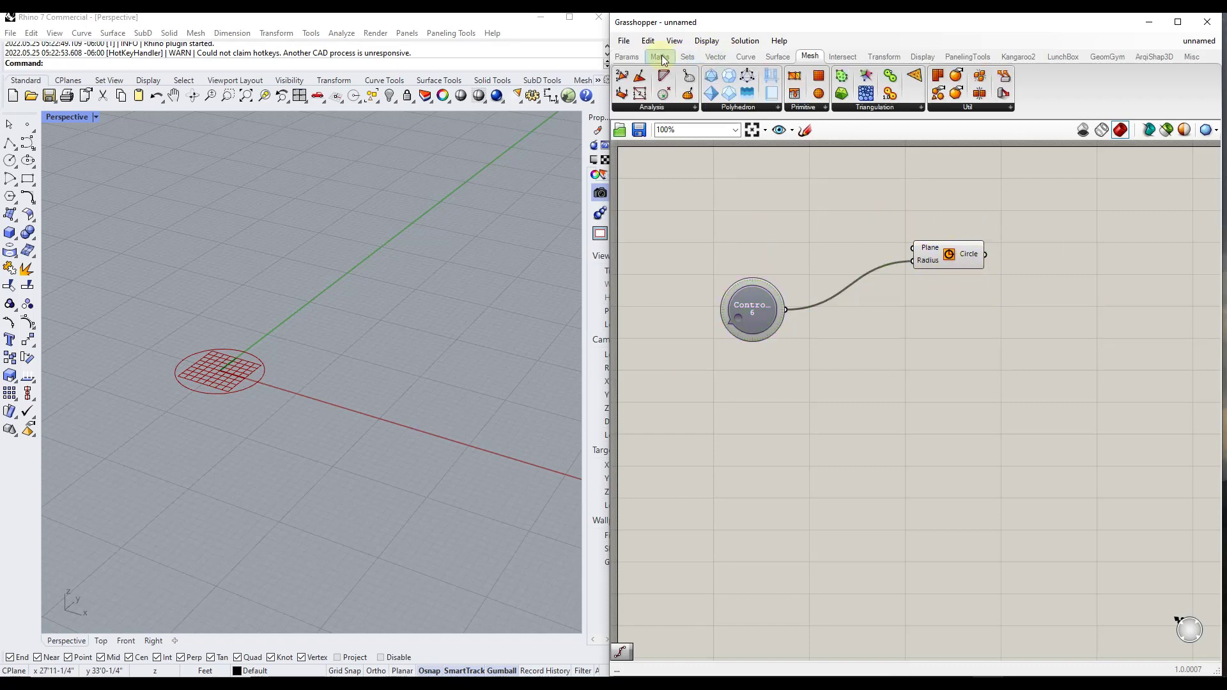
Add a Number Slider to the canvas below the control knob
click(661, 57)
click(627, 57)
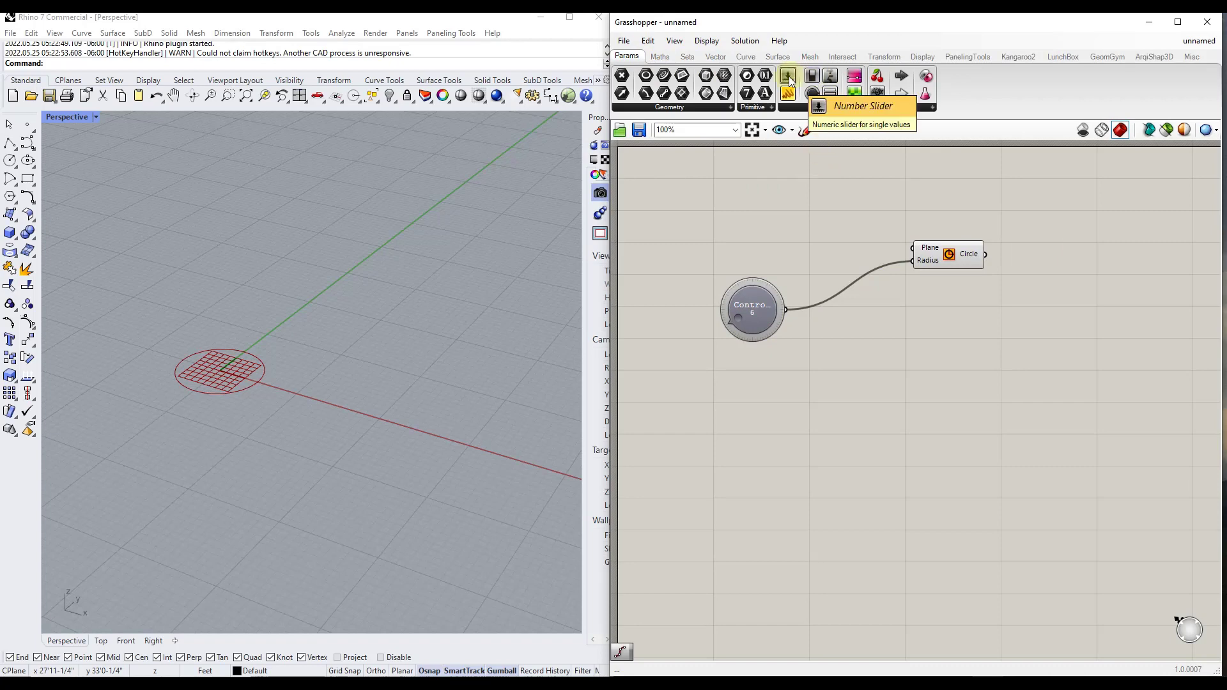
drag(791, 78, 751, 390)
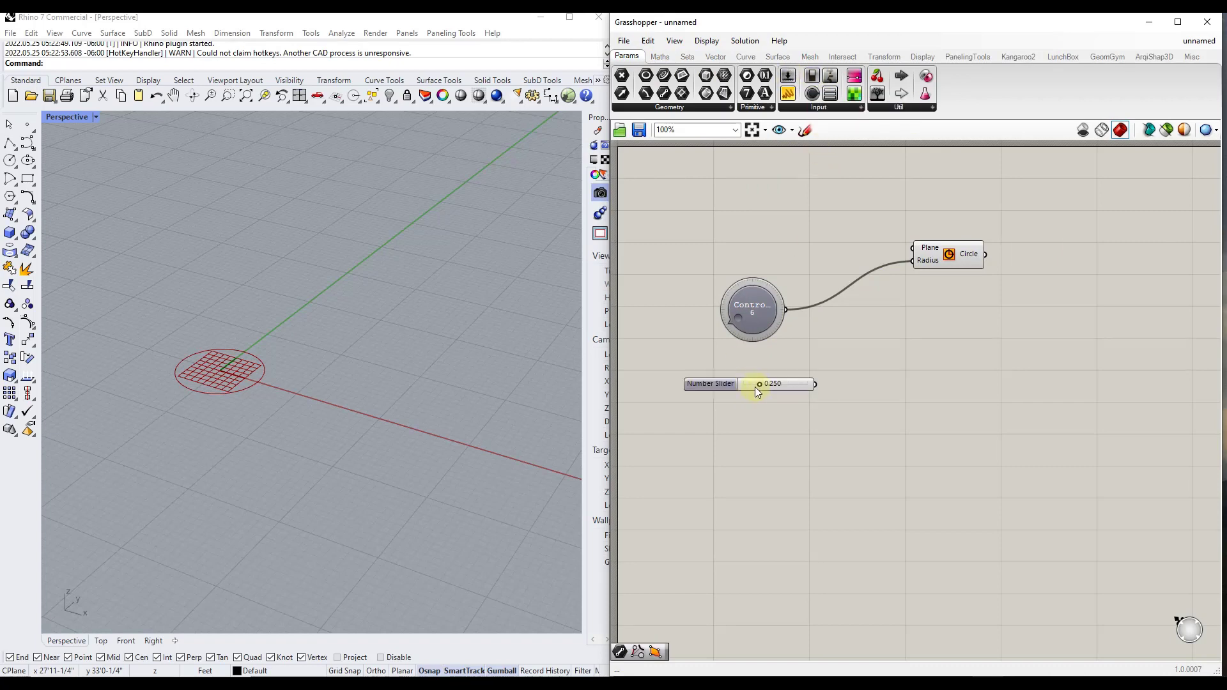
Read the help description and remarks for the Number Slider
right_click(746, 382)
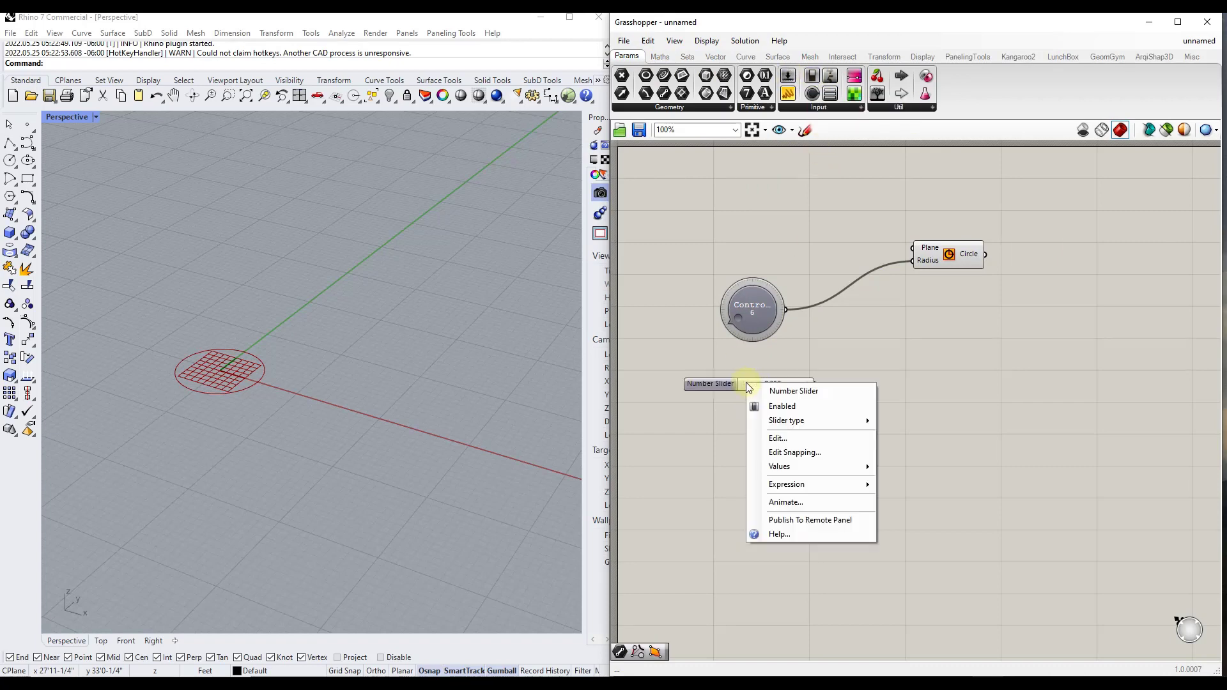
click(766, 537)
scroll(793, 538, down, 3)
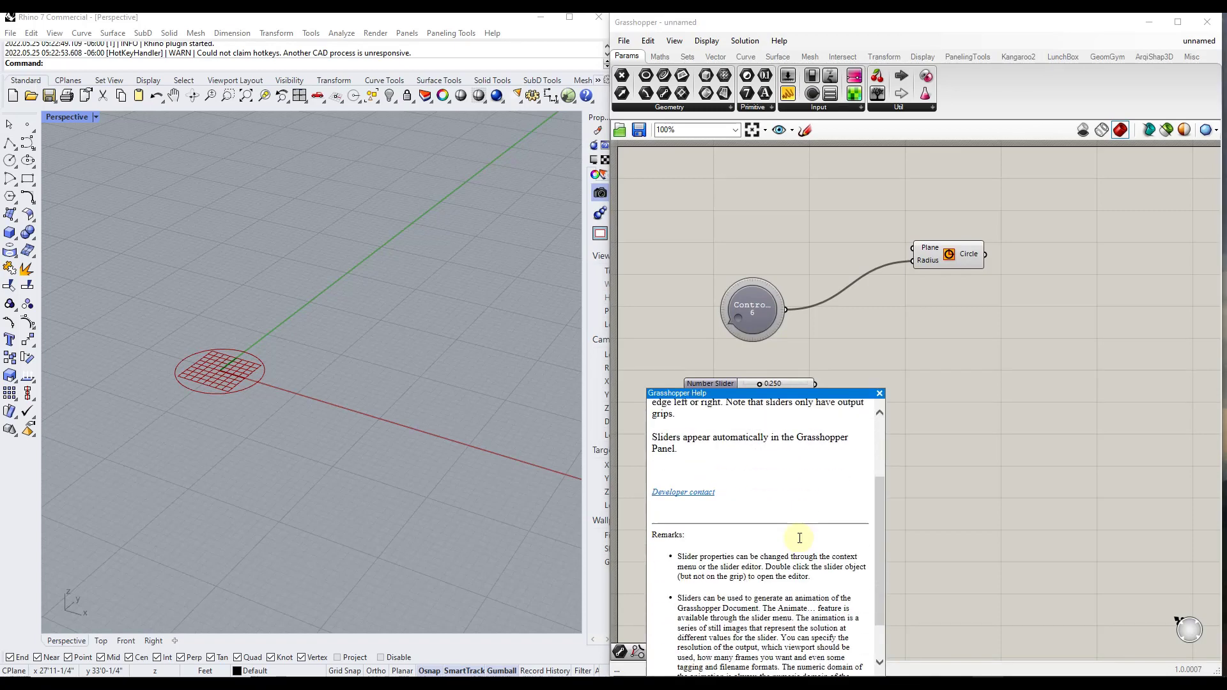
scroll(837, 519, up, 3)
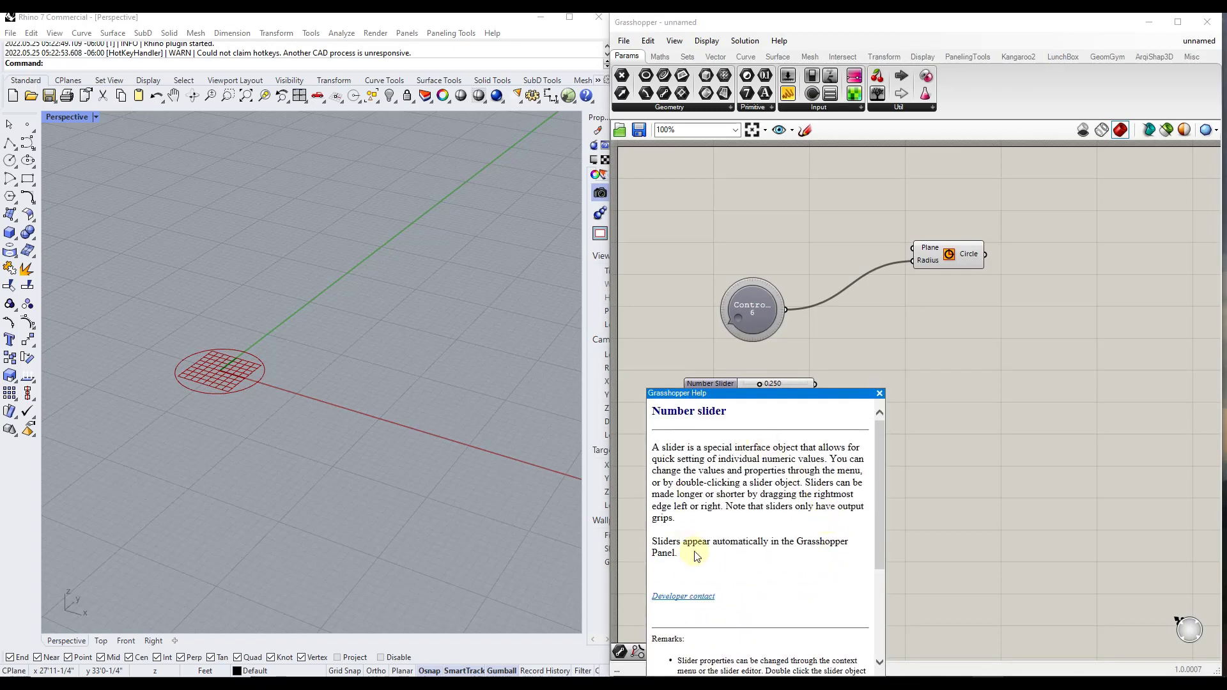
scroll(841, 517, down, 5)
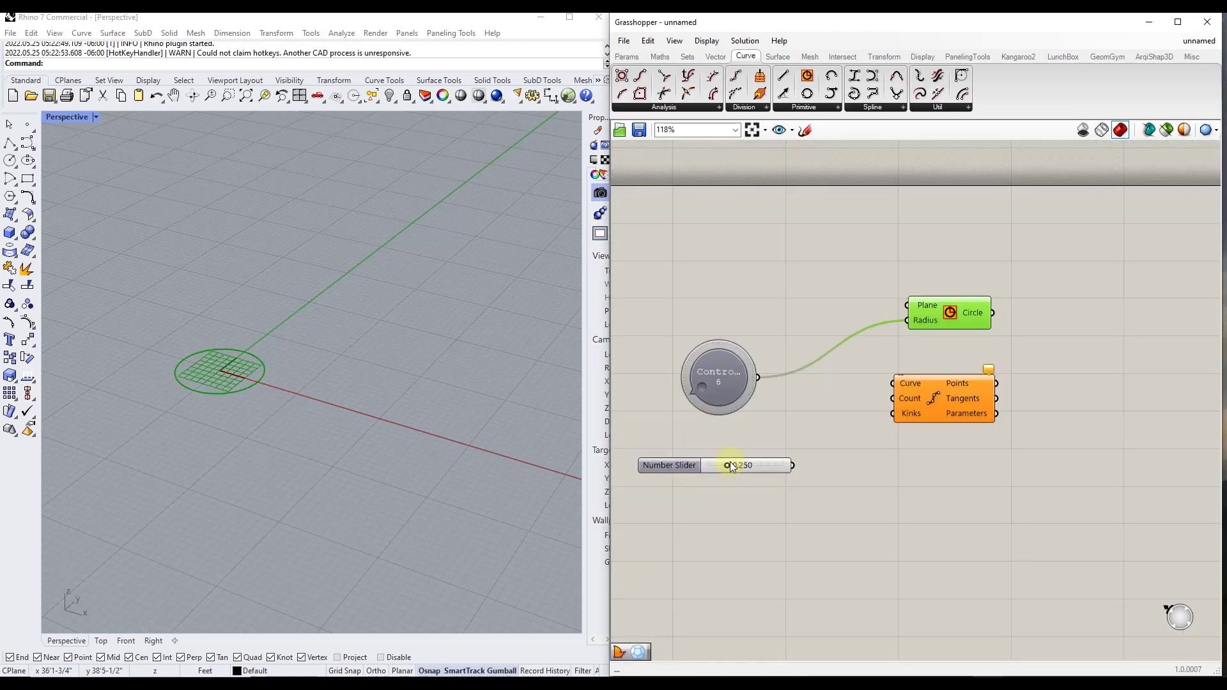
Position the curve division component with Curve, Count and Kinks inputs directly beneath the Circle component
right_click(680, 471)
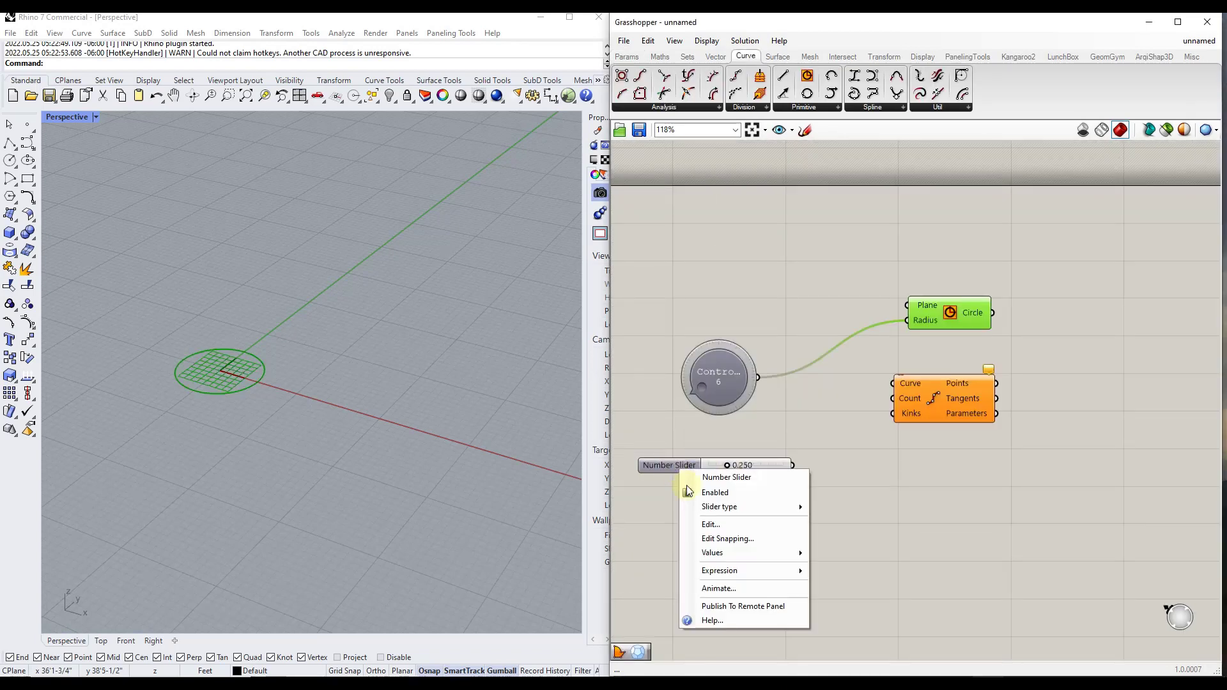
click(893, 592)
click(949, 316)
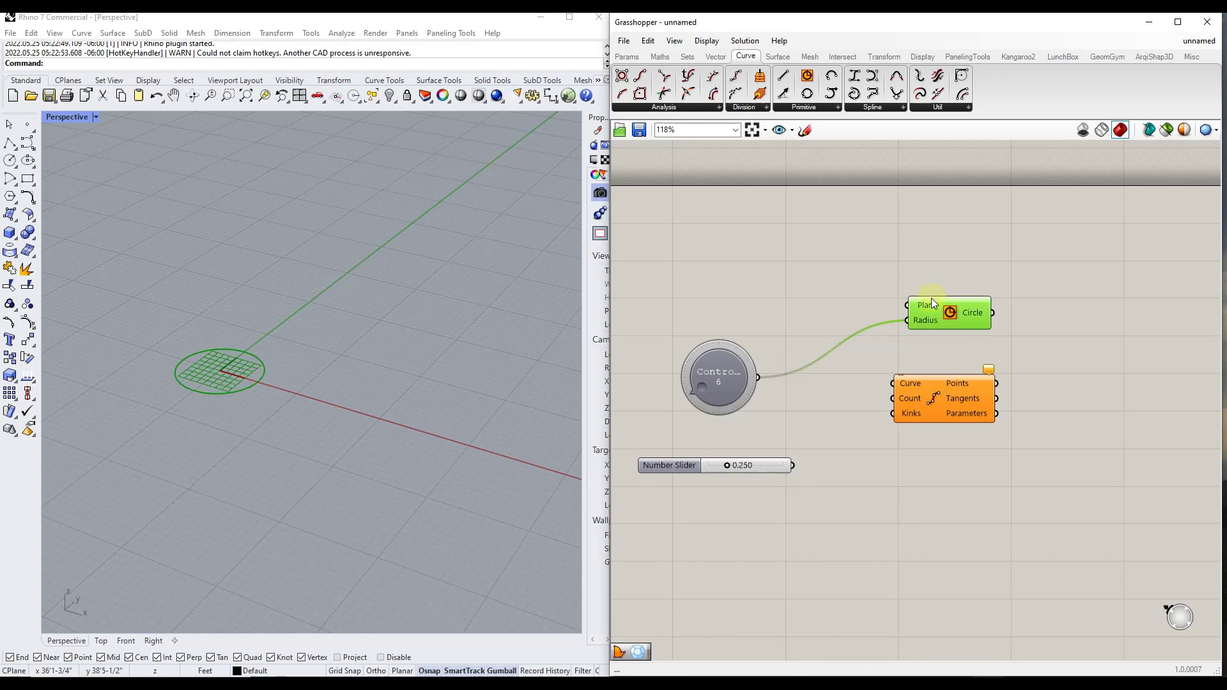
drag(957, 394, 972, 401)
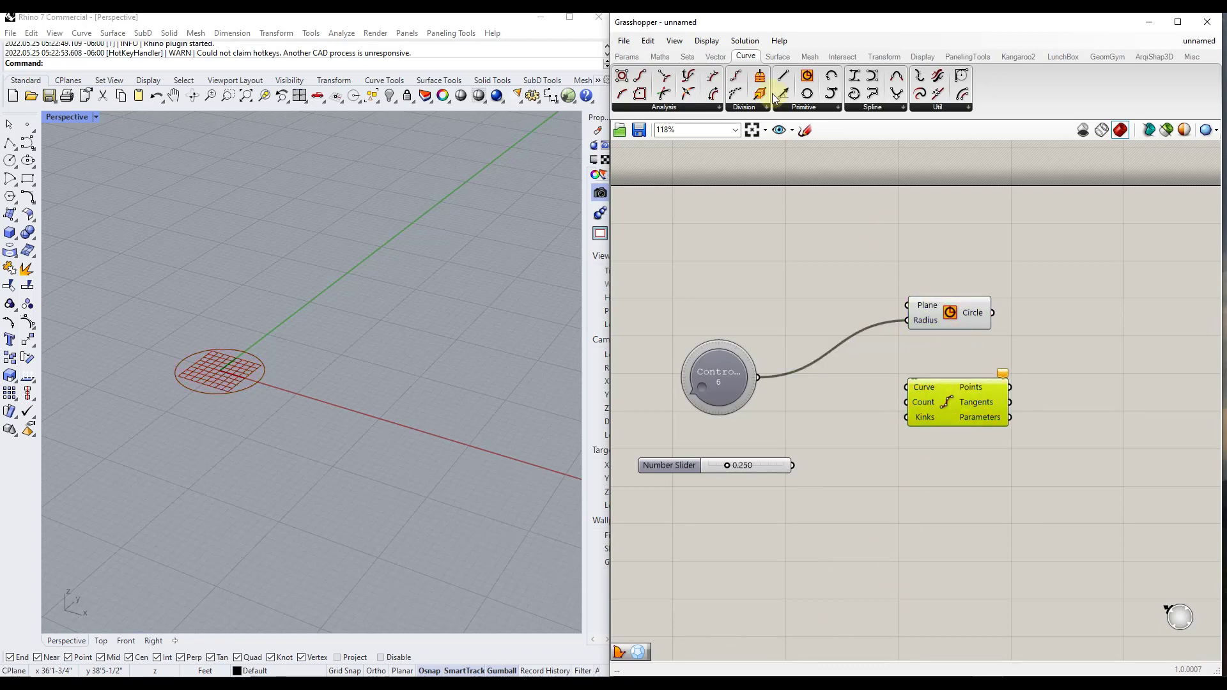
Turn off Draw Full Names and inspect the Circle component's abbreviated inputs
click(707, 41)
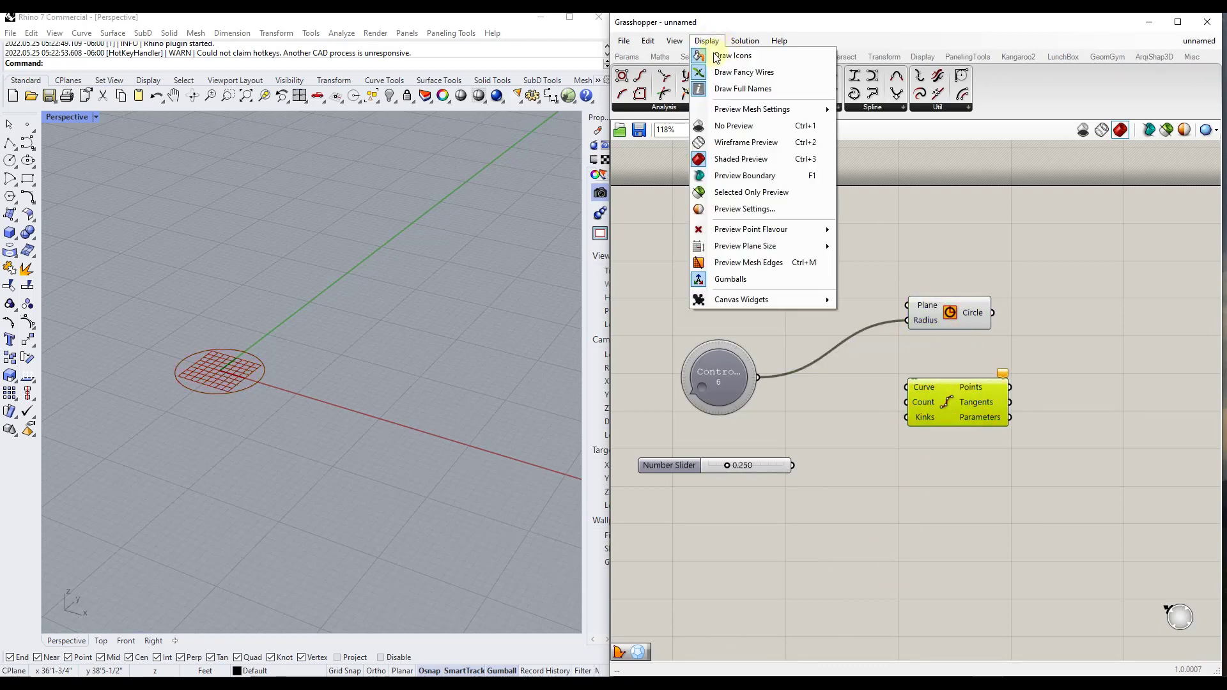
click(743, 88)
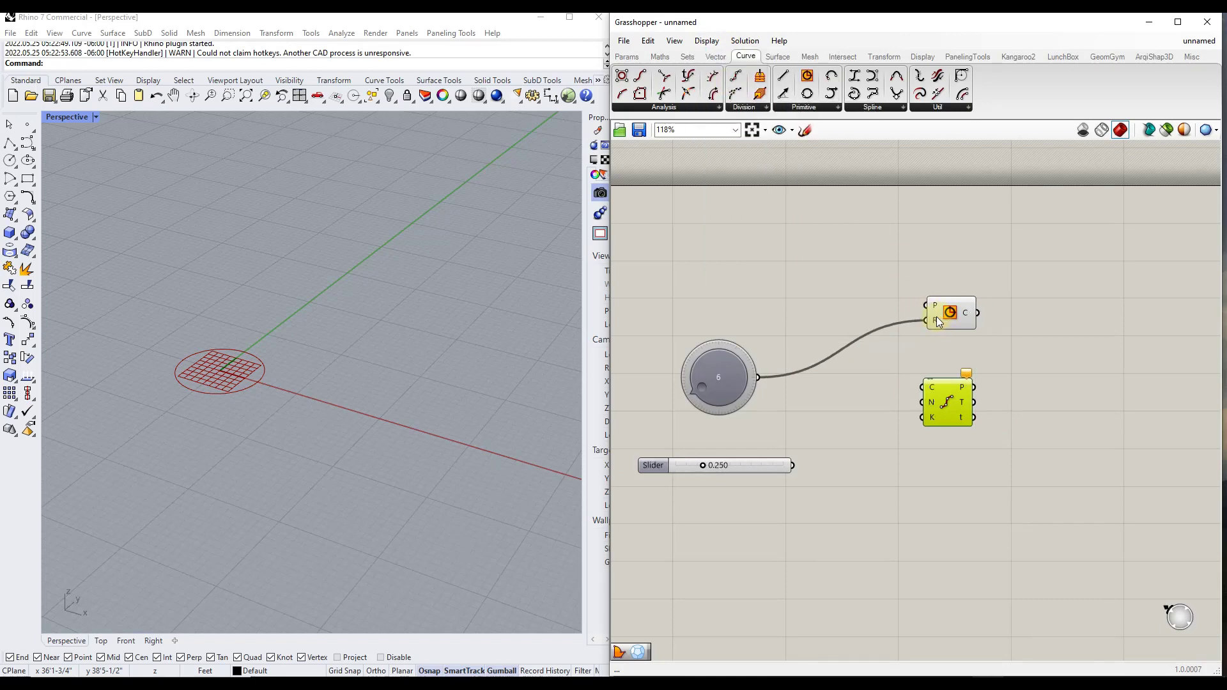
mouse_move(937, 316)
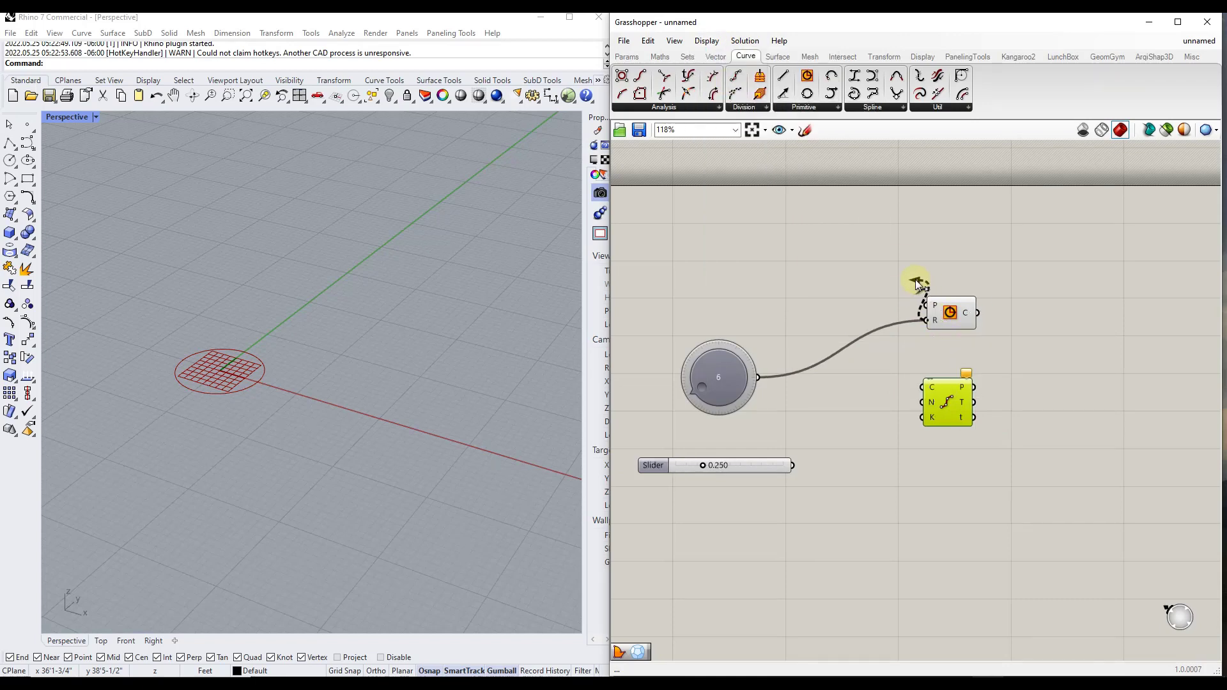
click(879, 278)
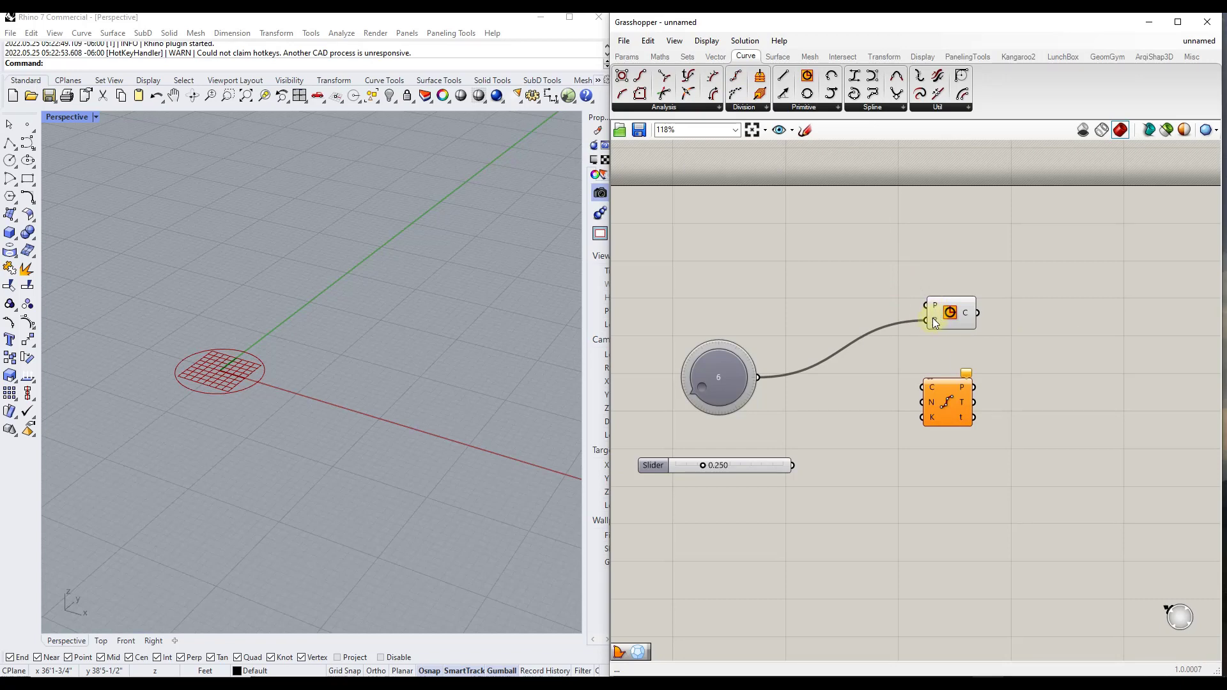
mouse_move(936, 328)
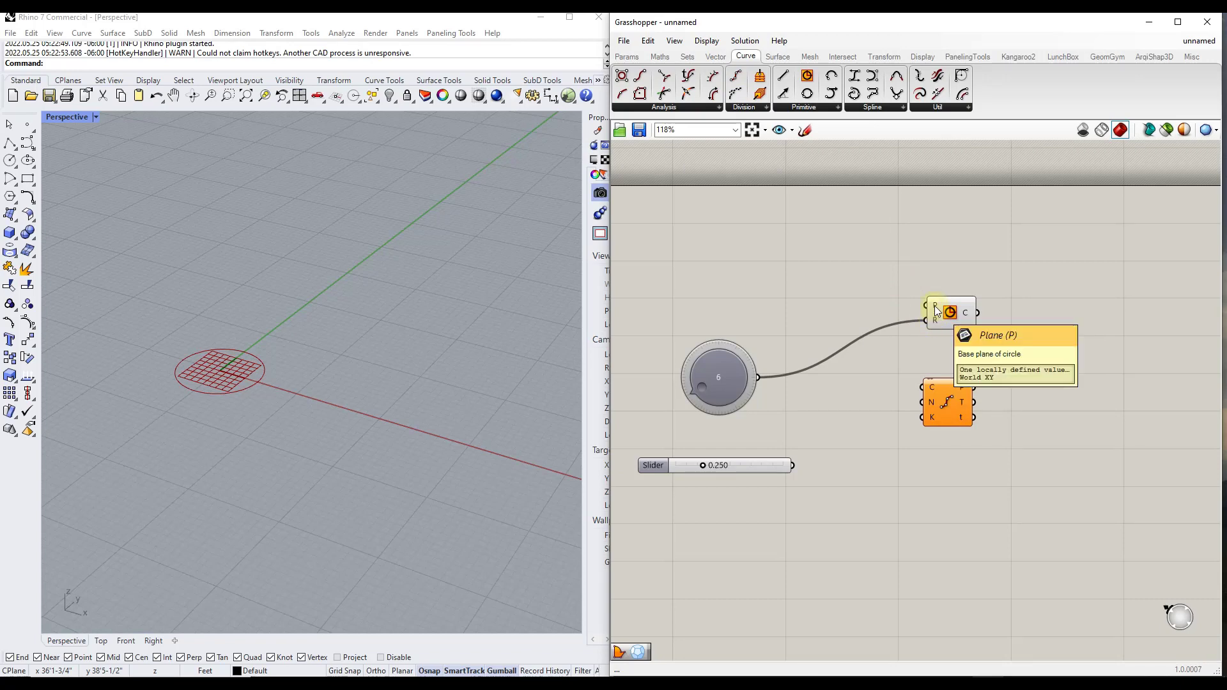
Turn Draw Full Names back on and check the component labels at different magnifications
click(707, 41)
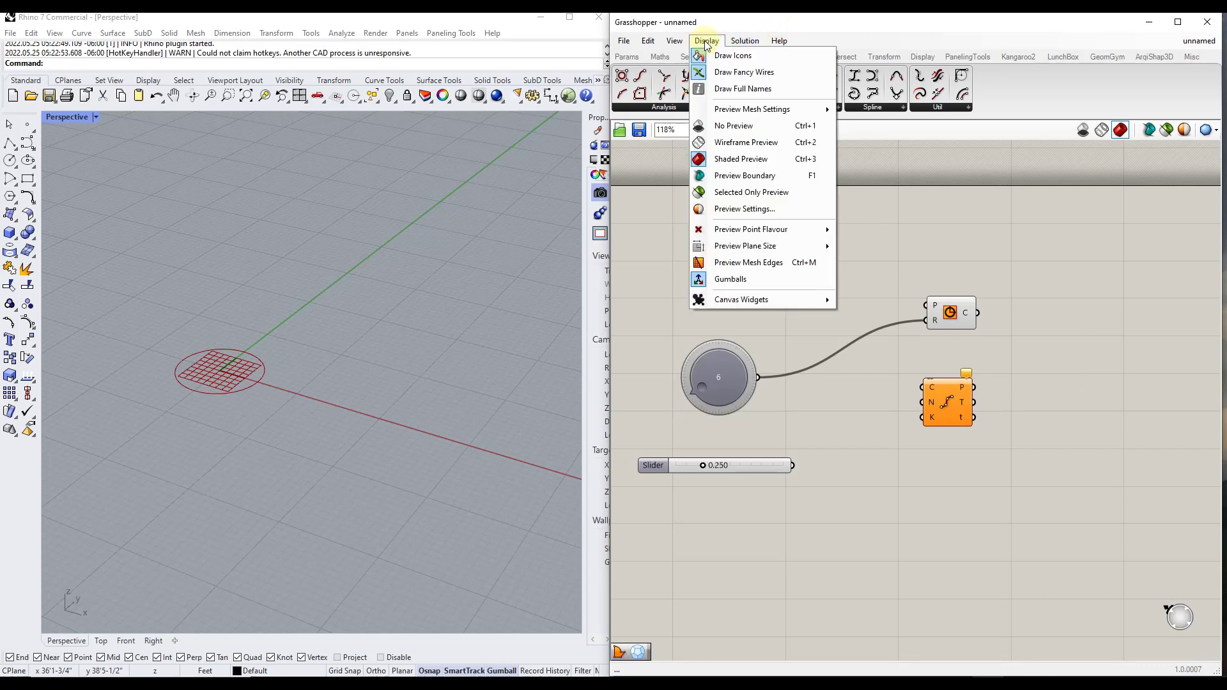
click(737, 90)
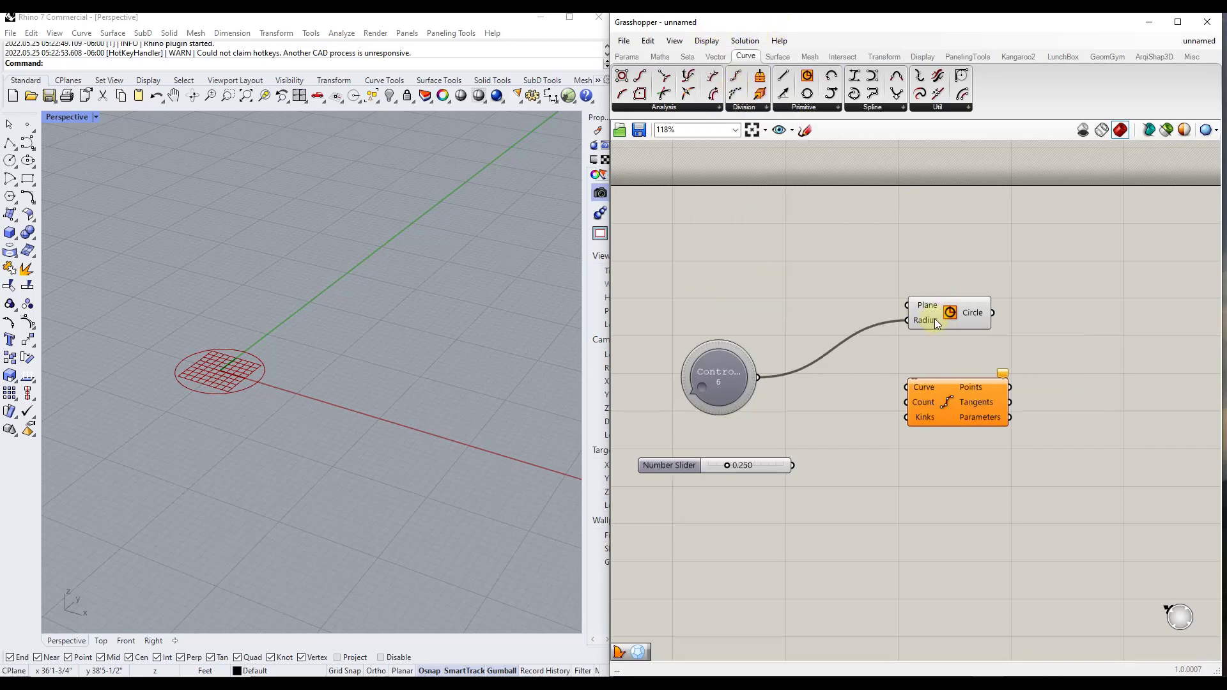
scroll(937, 324, down, 5)
middle_click(952, 335)
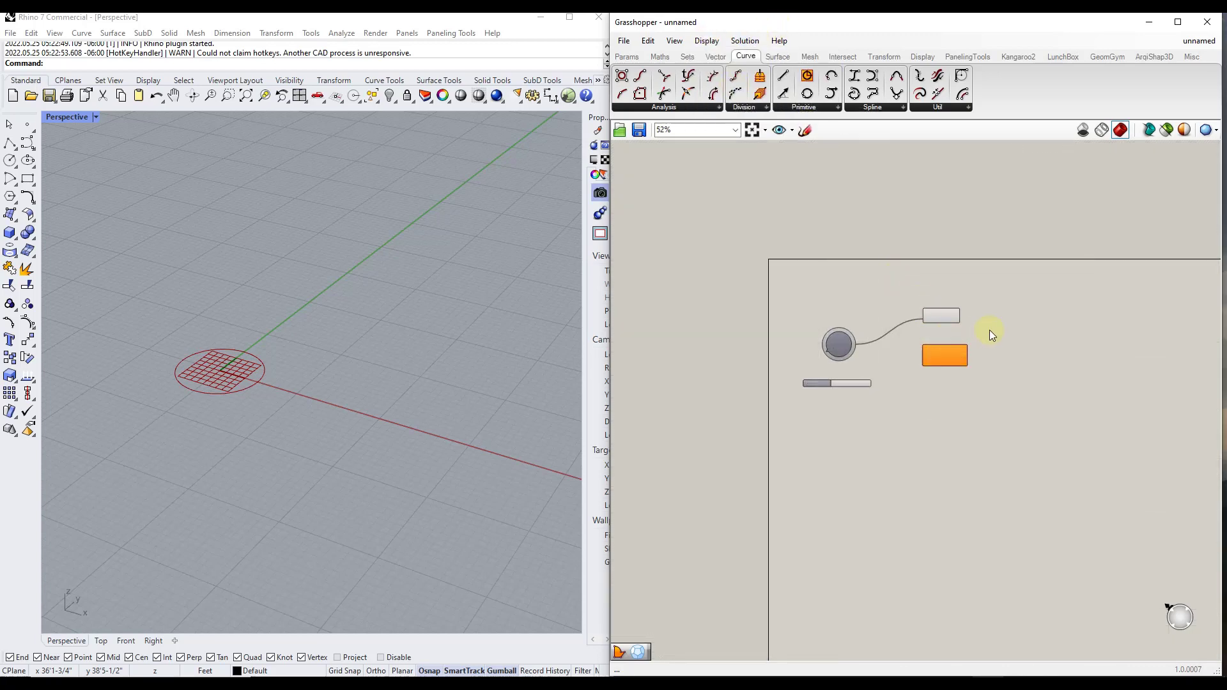
scroll(965, 335, up, 5)
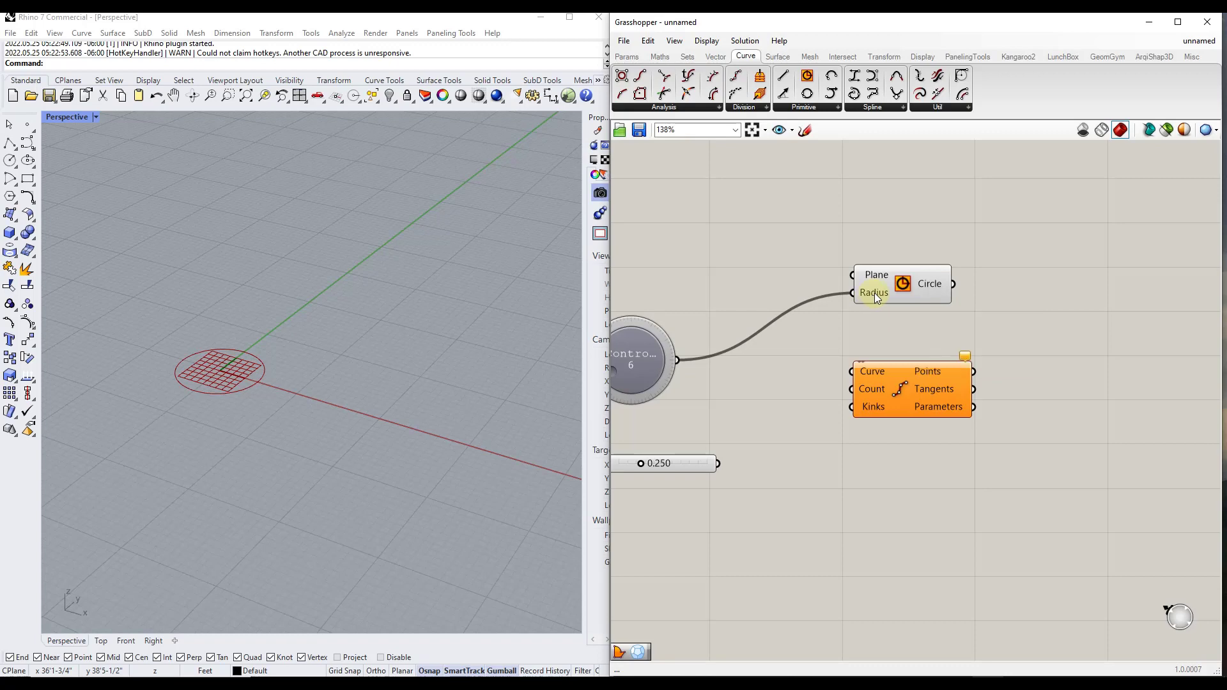
Compare the component labels with Draw Full Names off and back on, and move the Circle component slightly higher on the canvas
click(706, 41)
click(735, 91)
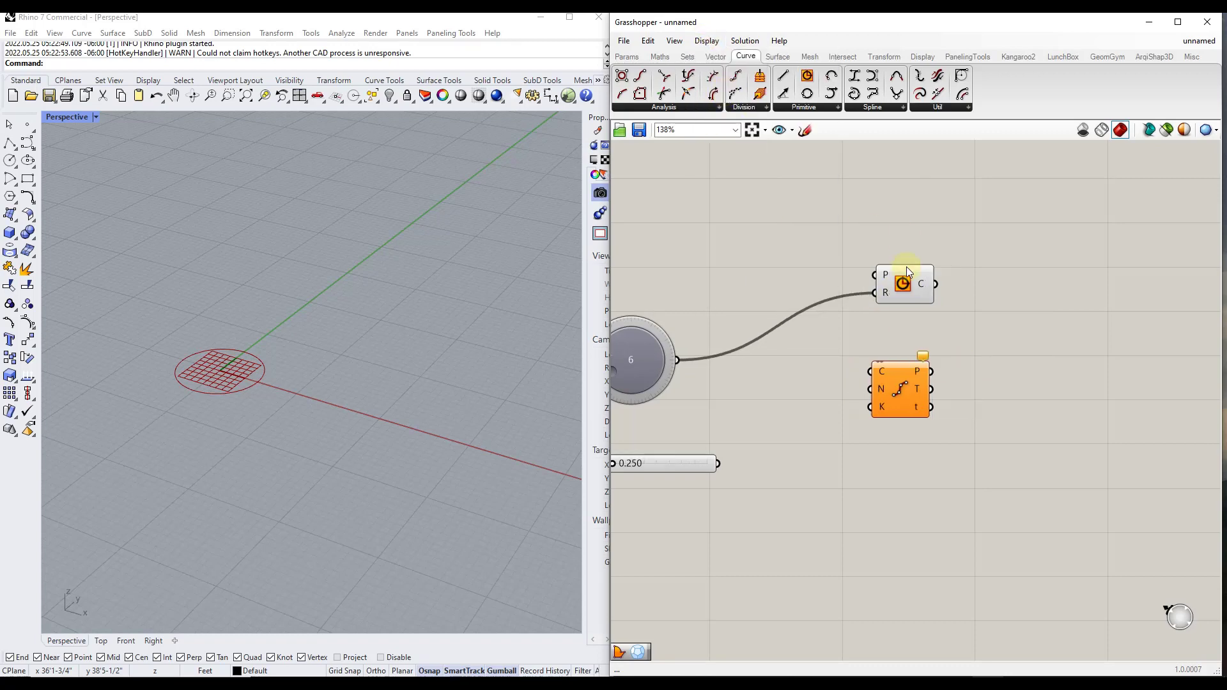
click(706, 41)
click(736, 90)
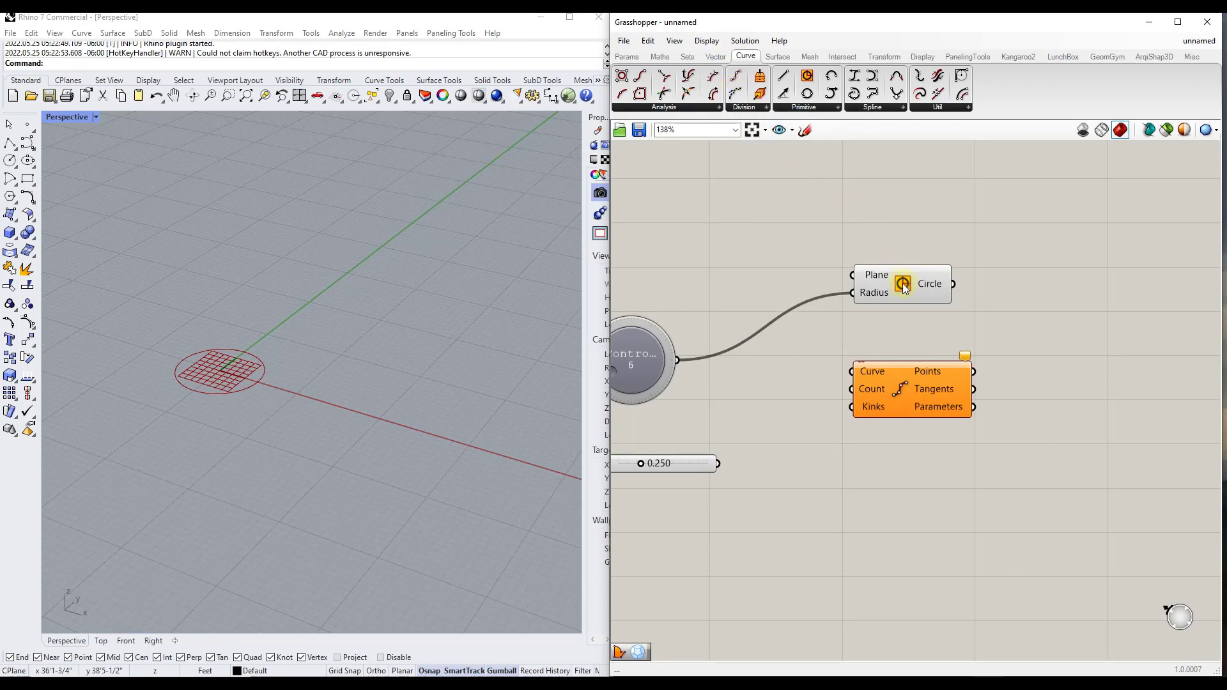
drag(903, 282, 903, 251)
scroll(926, 356, down, 3)
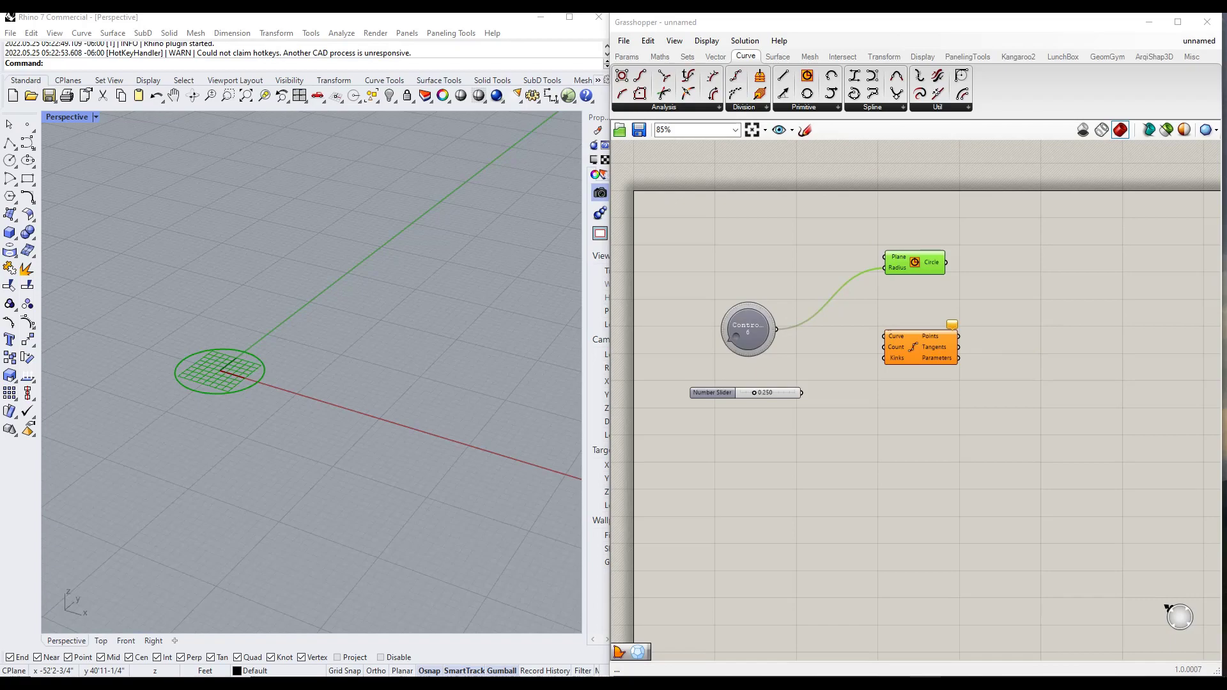
Switch to the Grasshopper Docs website in Chrome and look through the component libraries and add-ons it lists
drag(275, 676, 659, 13)
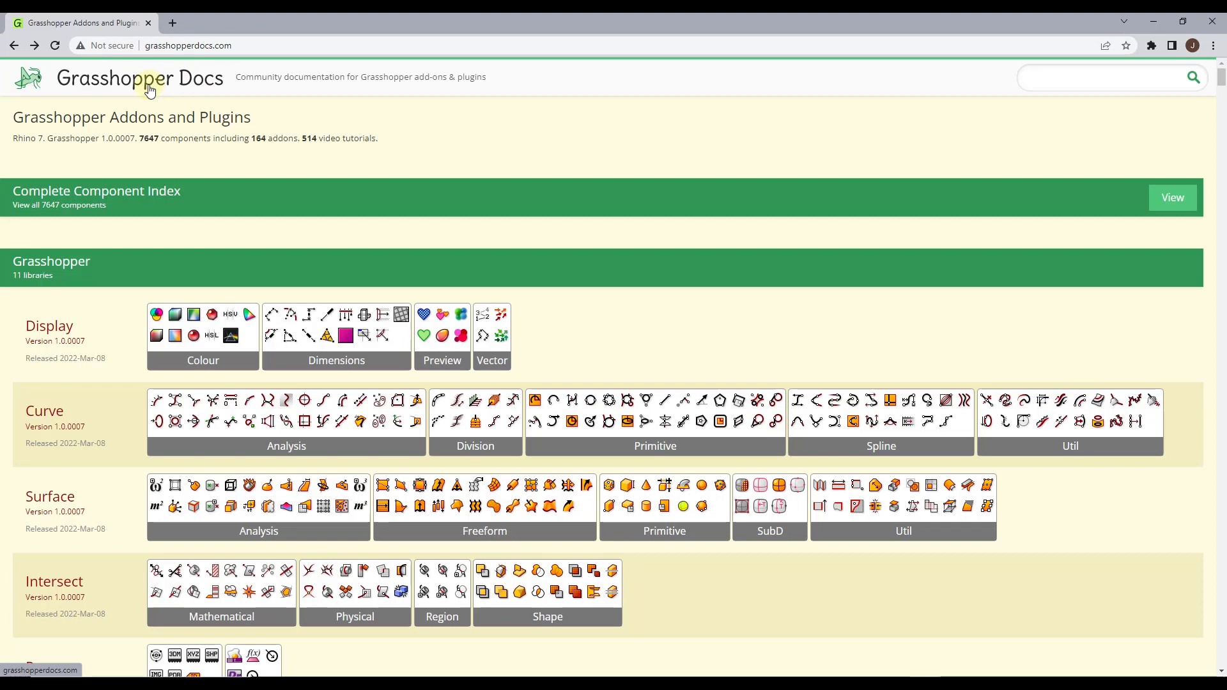
scroll(353, 294, down, 3)
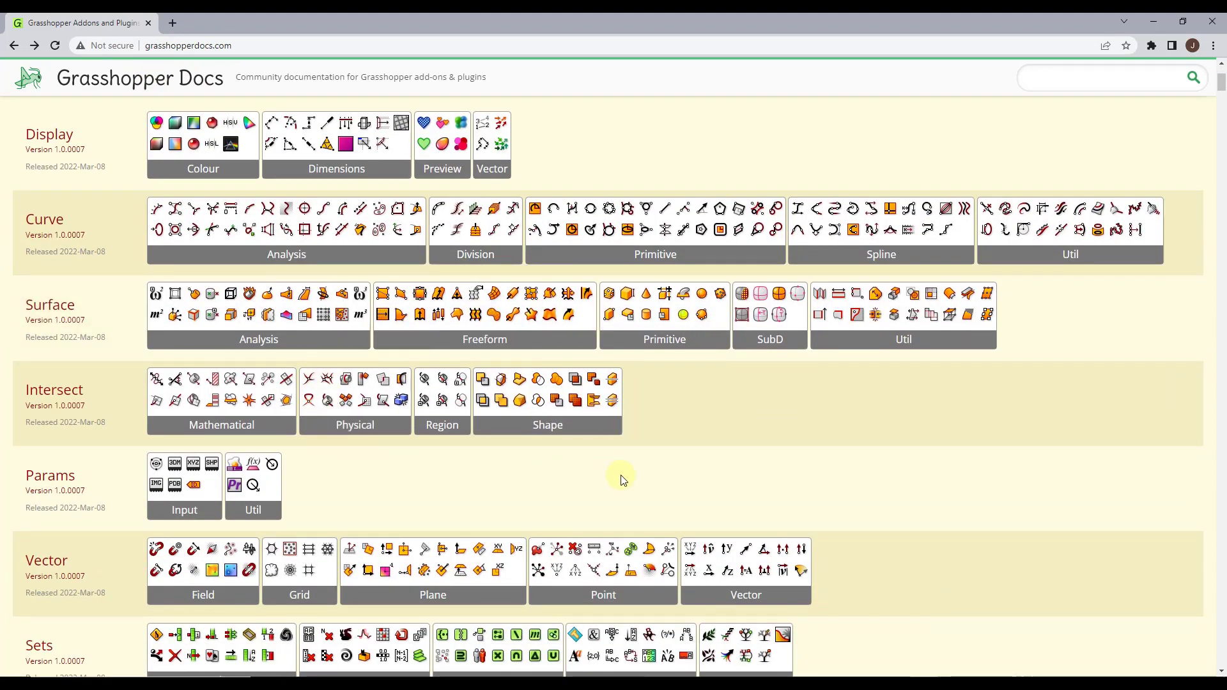
scroll(616, 501, down, 4)
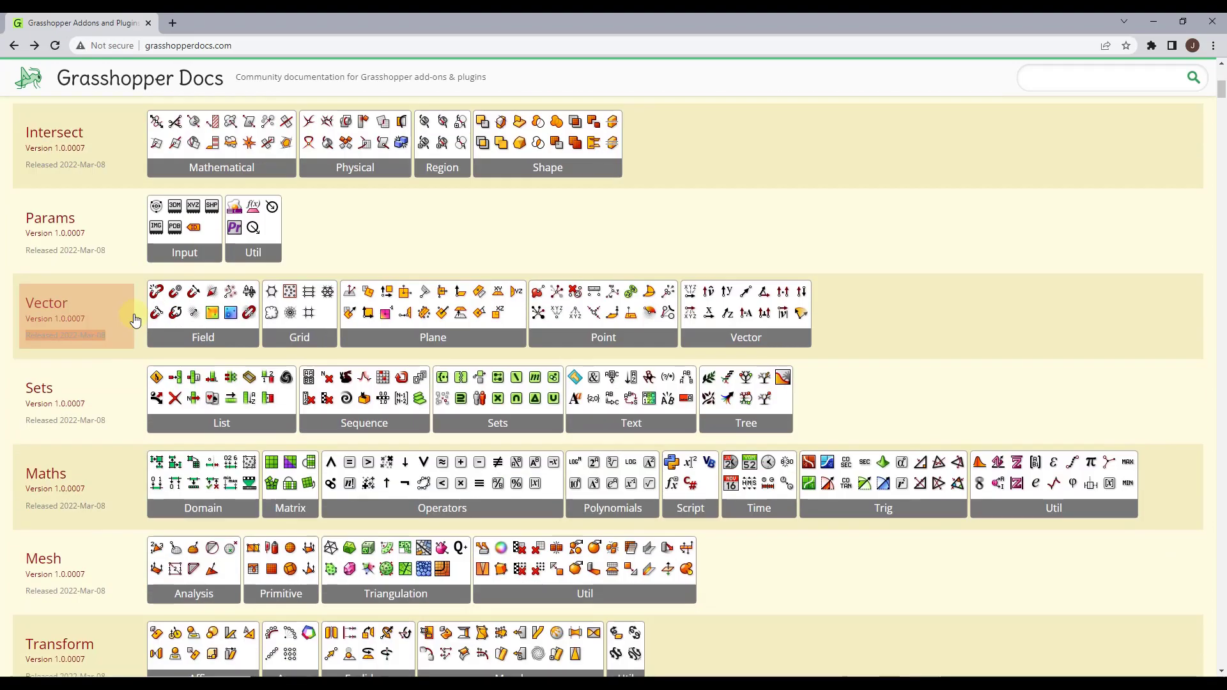
scroll(134, 320, down, 3)
scroll(870, 447, down, 5)
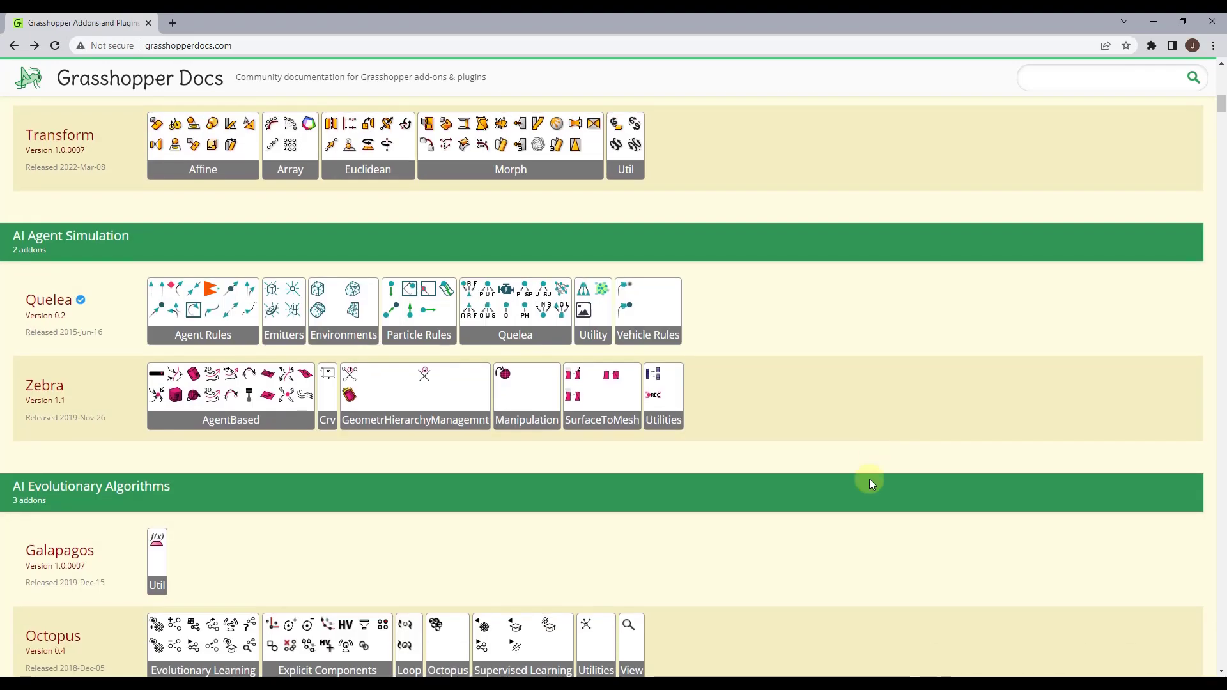
scroll(857, 451, up, 7)
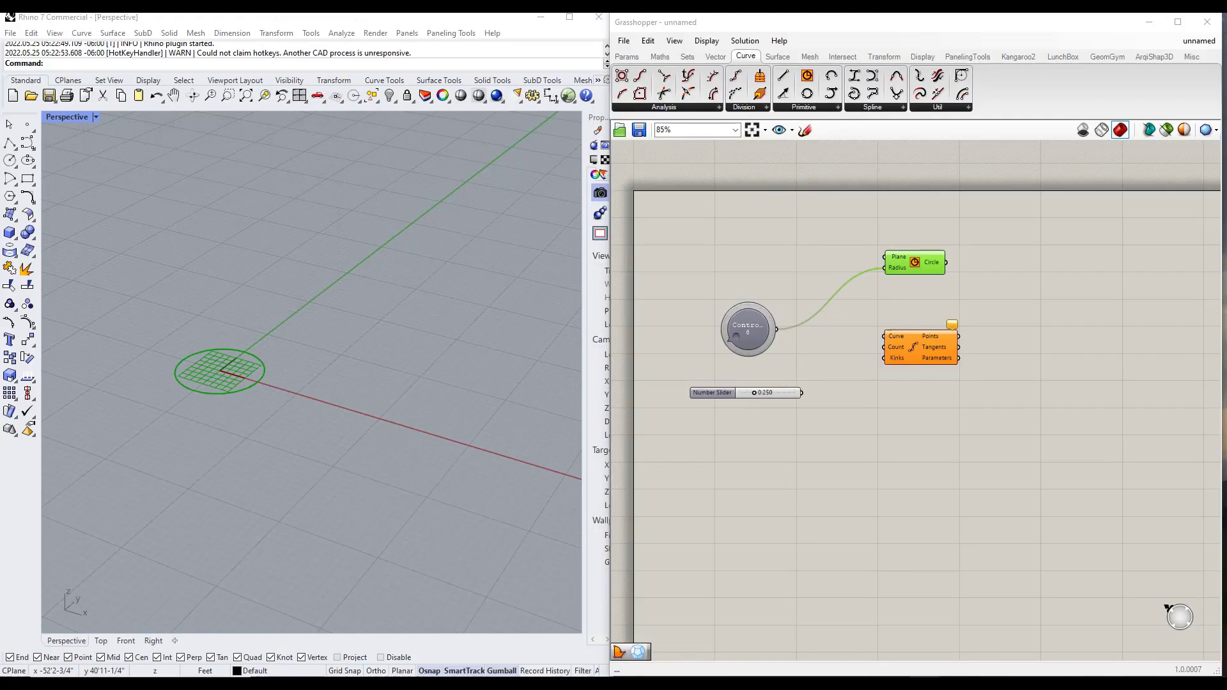
Switch back to Grasshopper and look through the Surface, Vector, Sets and Maths component categories
click(777, 56)
click(715, 57)
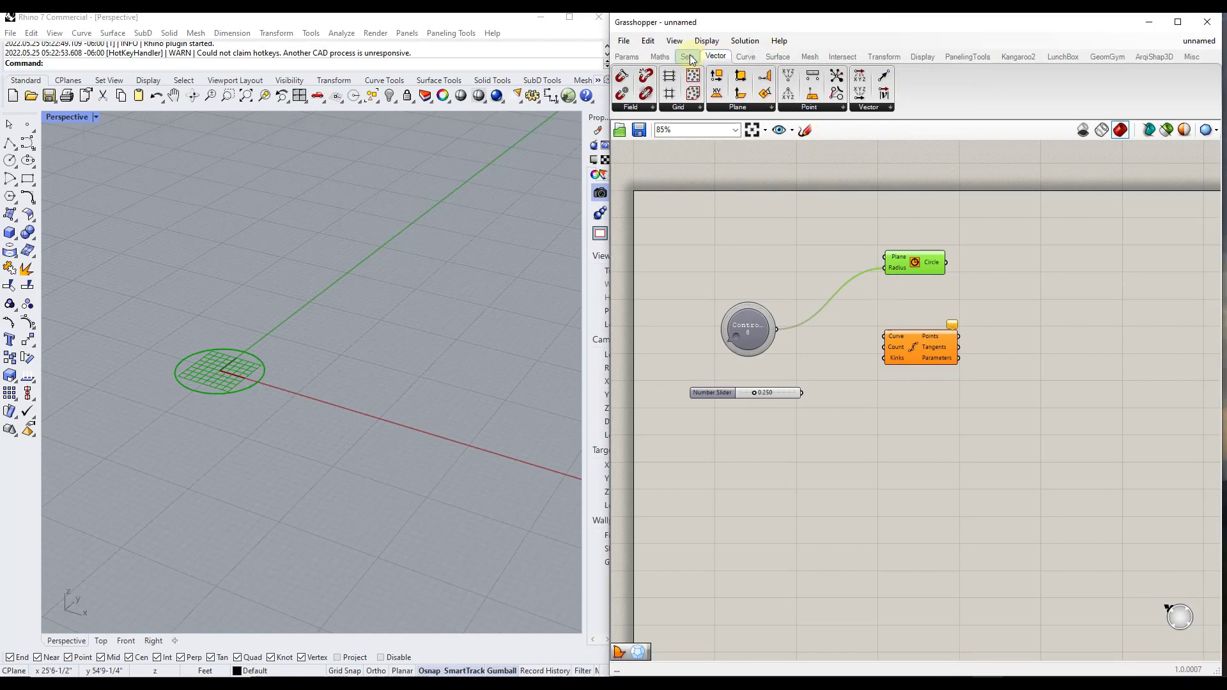
click(687, 56)
click(660, 56)
Return to Grasshopper Docs, read the inputs and outputs of the Control Point Loft component, and go back to the home page
drag(1226, 19, 997, 13)
scroll(831, 422, up, 5)
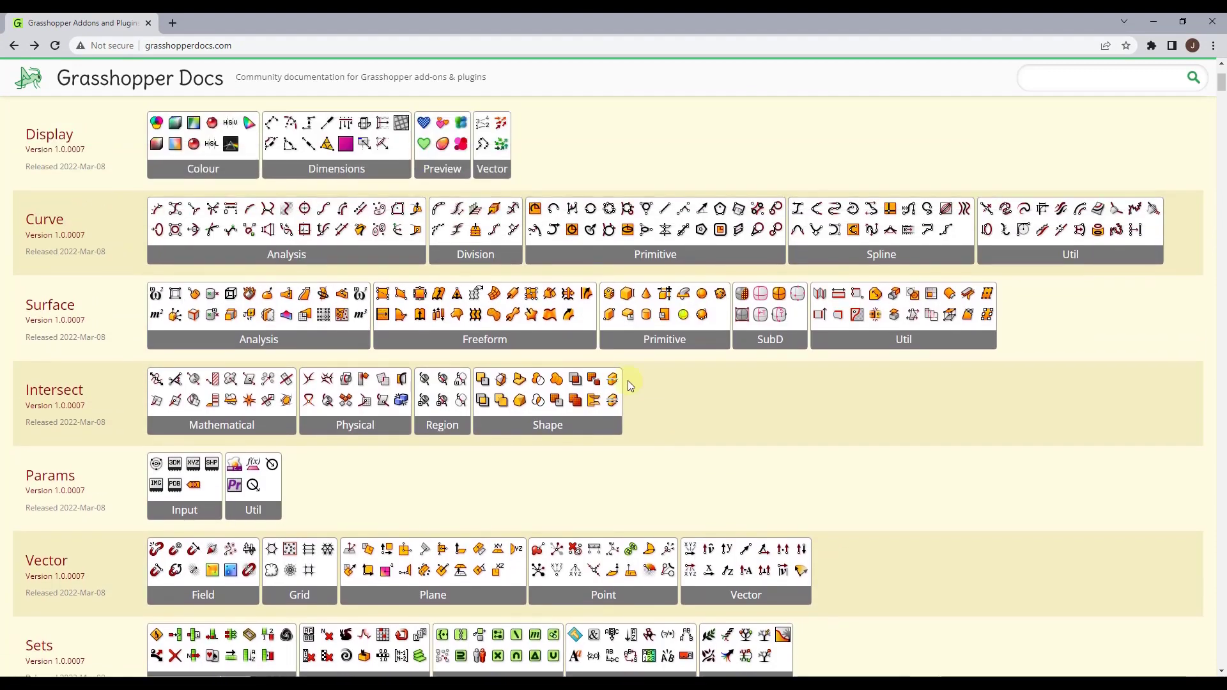
click(383, 295)
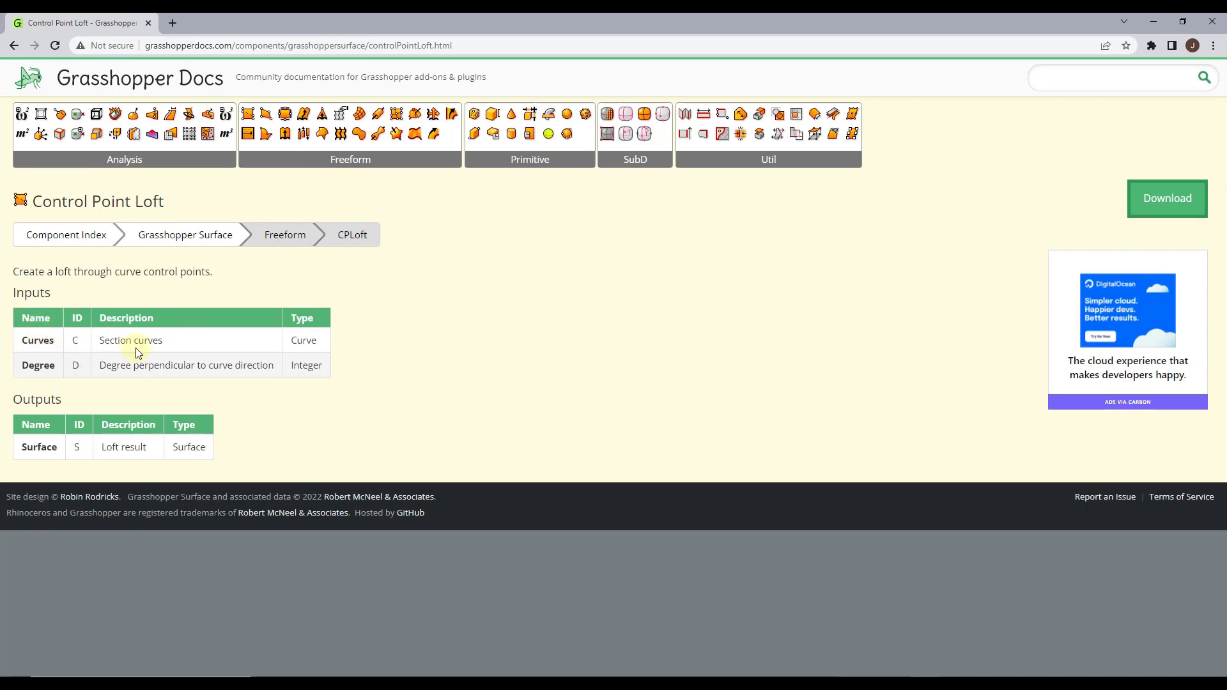
click(64, 78)
scroll(585, 362, up, 3)
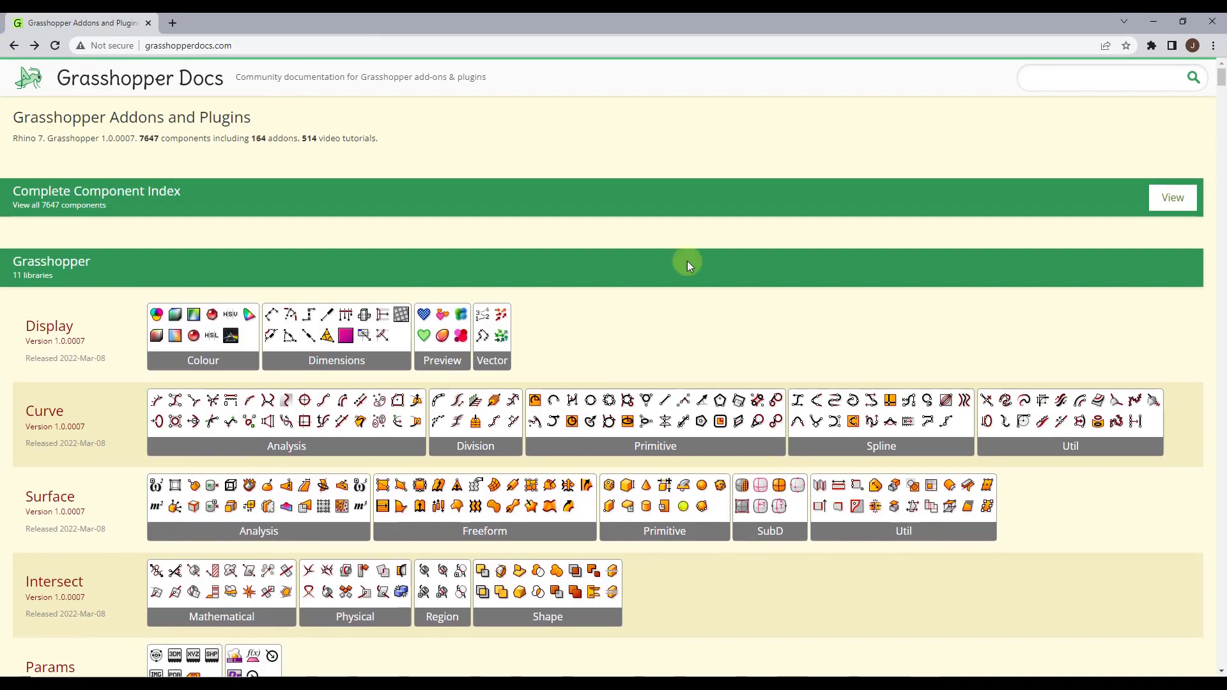
Open the Complete Component Index in a new browser tab and look through the component descriptions
right_click(1170, 198)
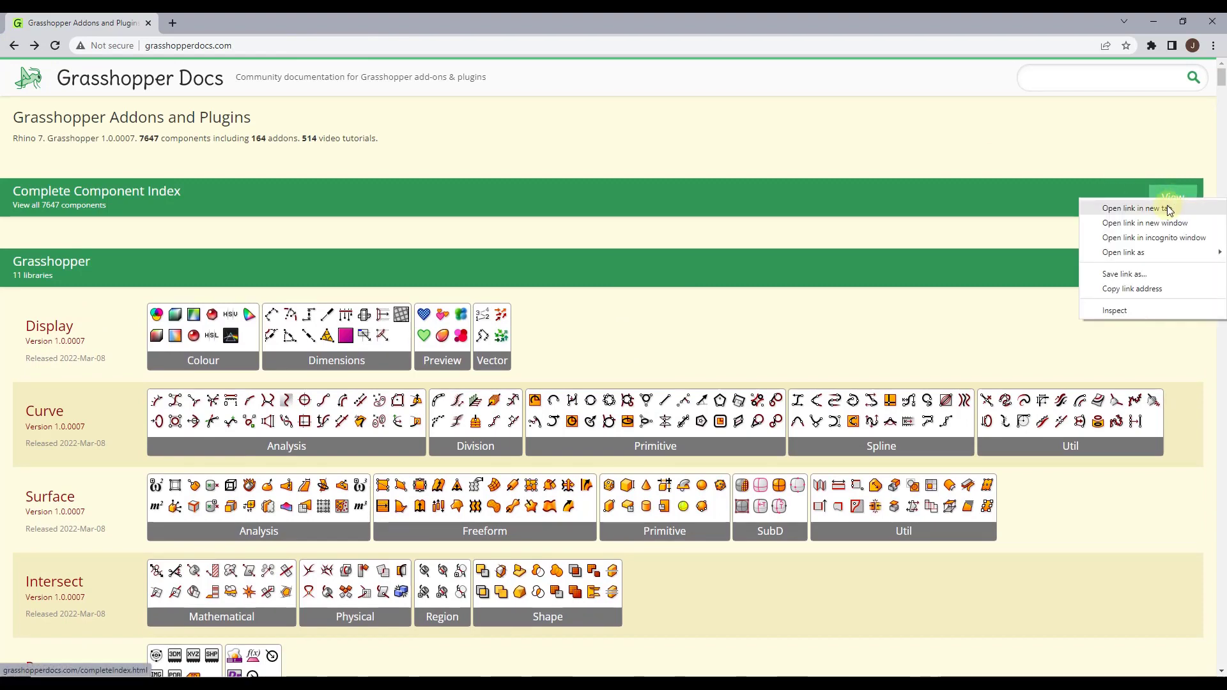
click(1169, 209)
click(234, 25)
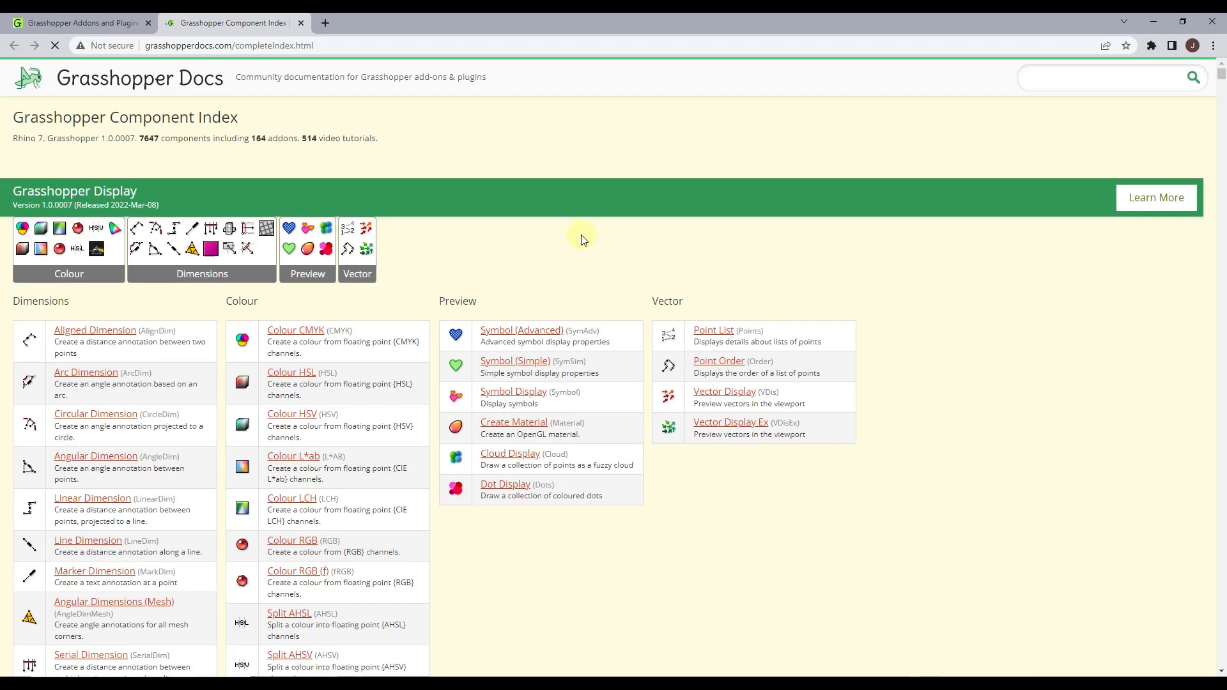
scroll(677, 290, down, 3)
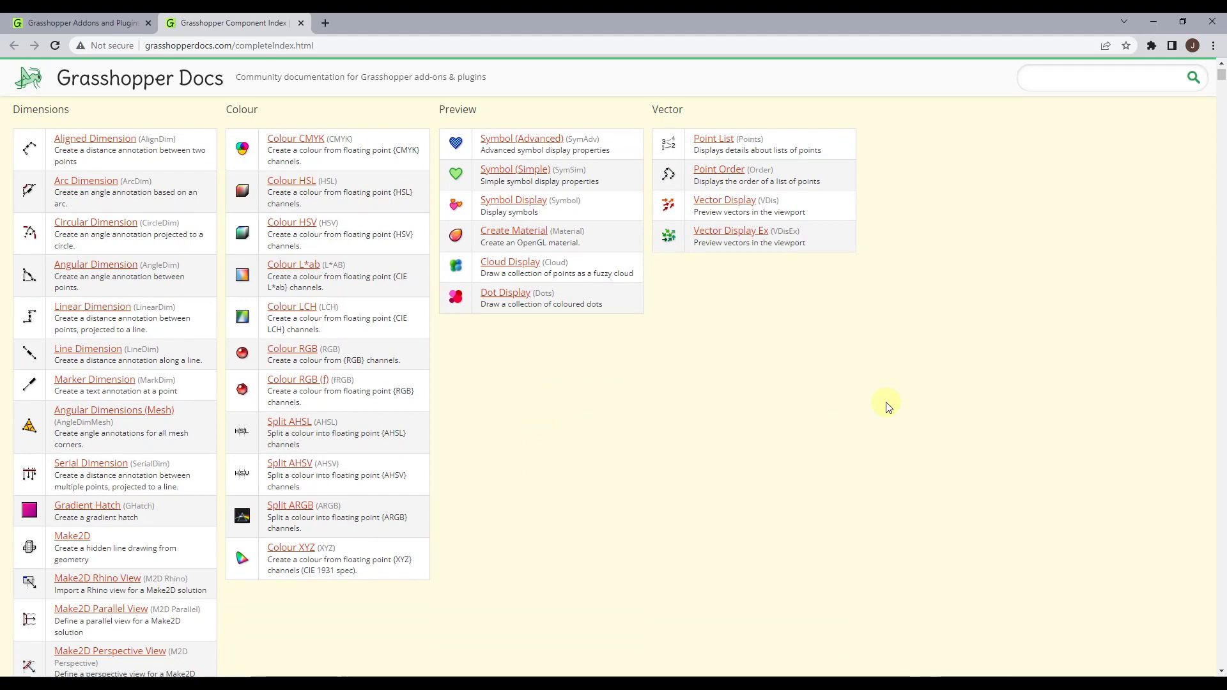
Find "circle" in the component index, read the Circle component's inputs and outputs, and return to the index
key(ctrl+f)
key(Return)
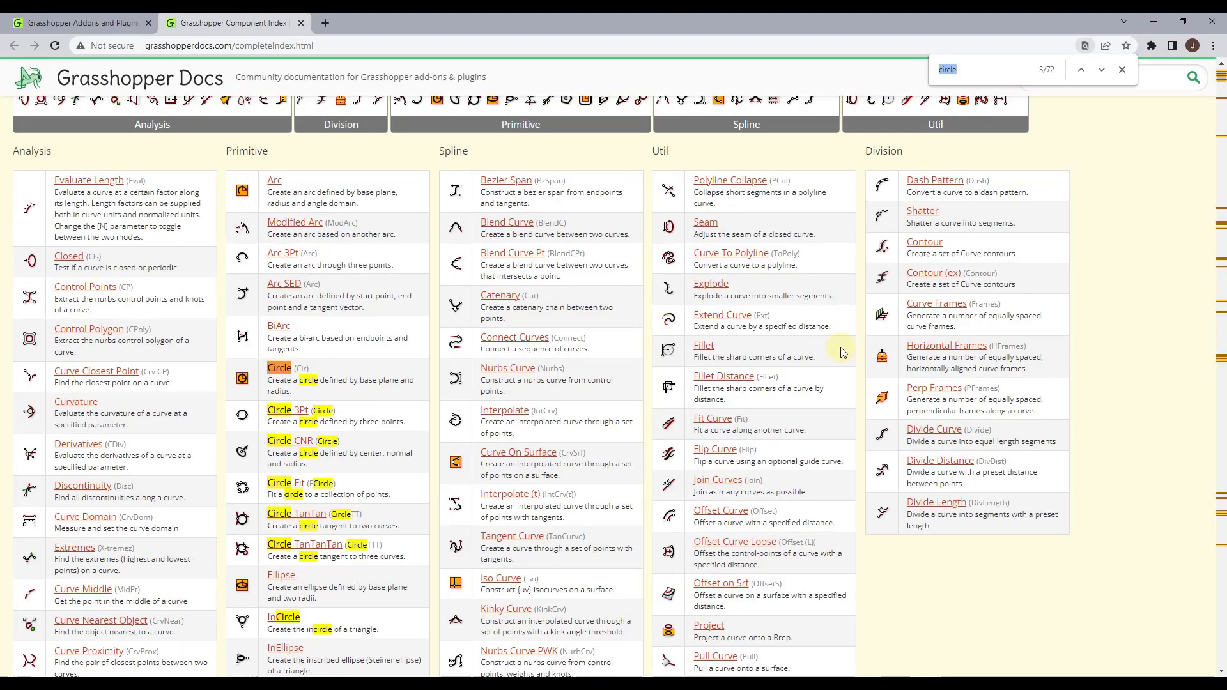
key(Return)
key(Return)
key(Return)
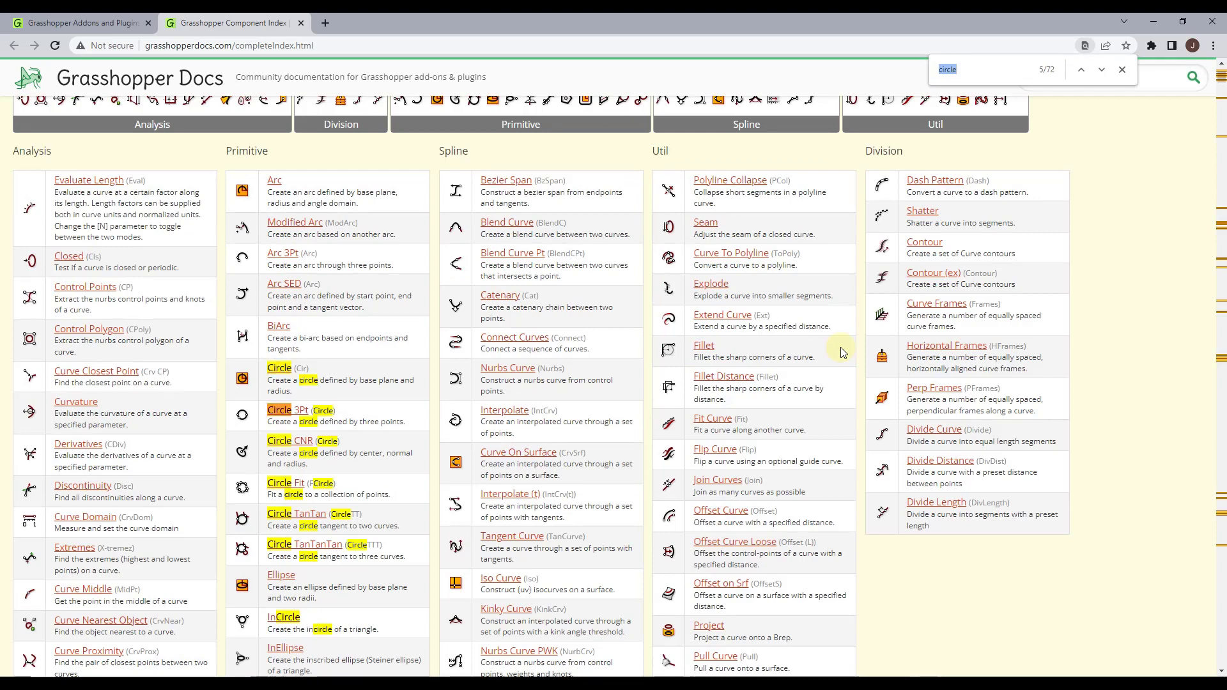
scroll(243, 288, down, 3)
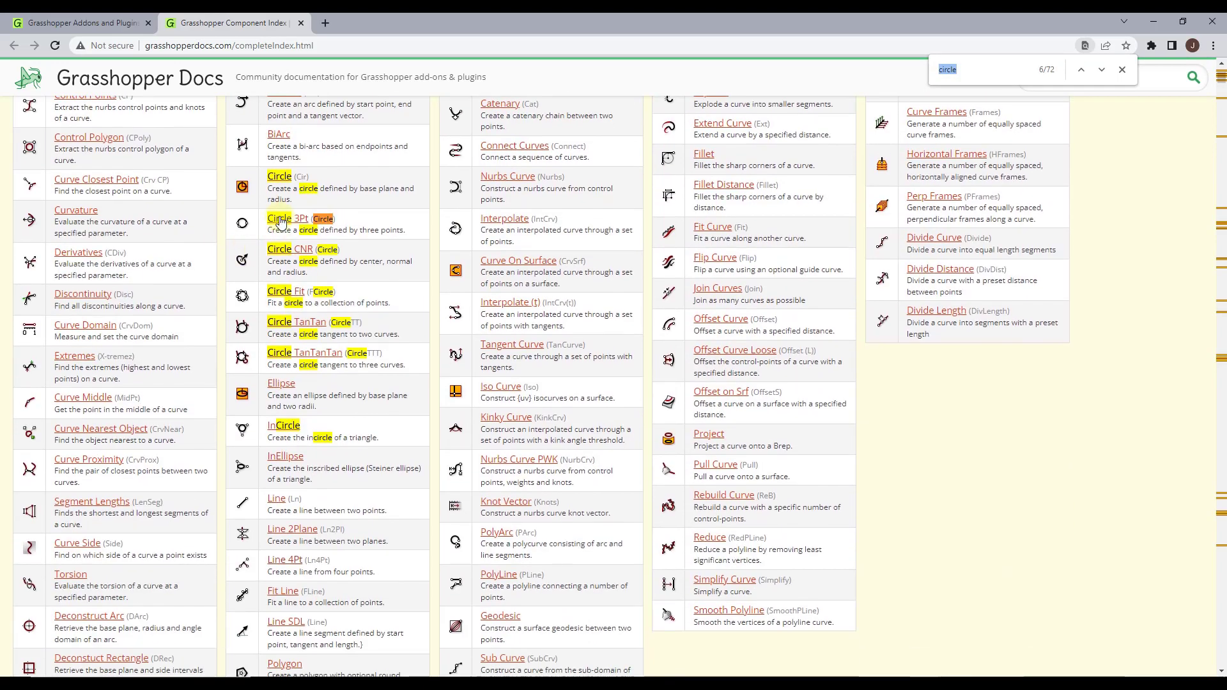
click(282, 183)
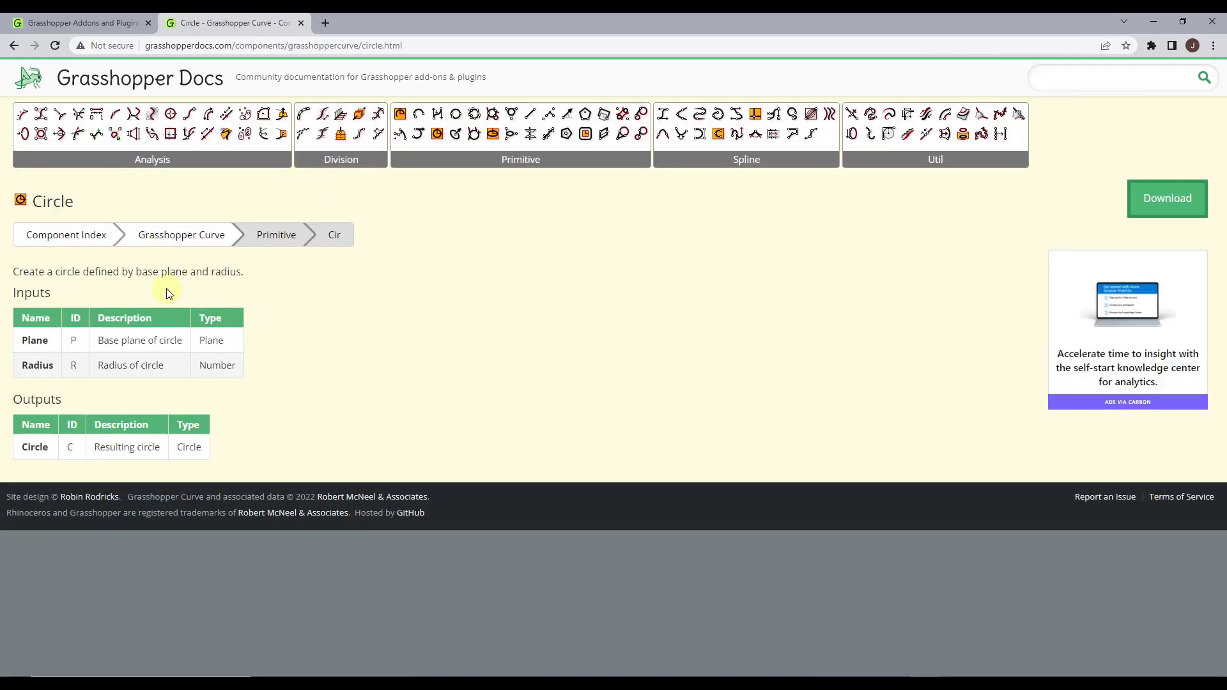
click(13, 46)
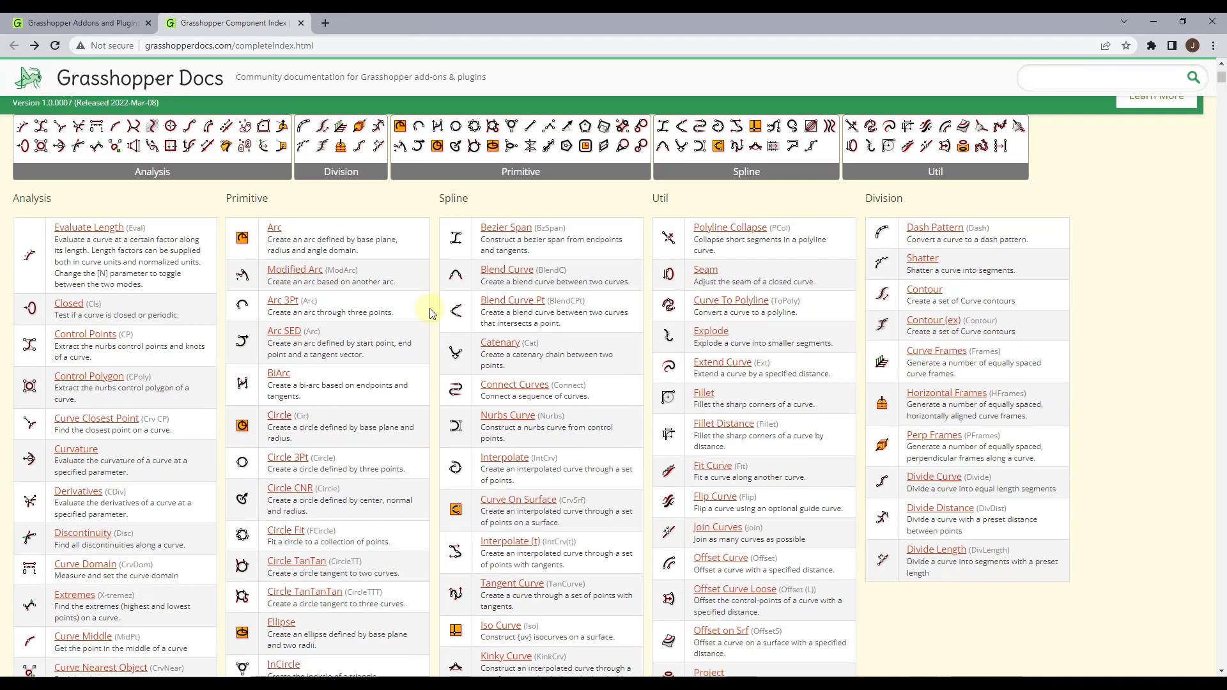
Search the Grasshopper Docs site for "box" and look through the suggested components
scroll(1017, 243, up, 5)
scroll(1068, 351, up, 4)
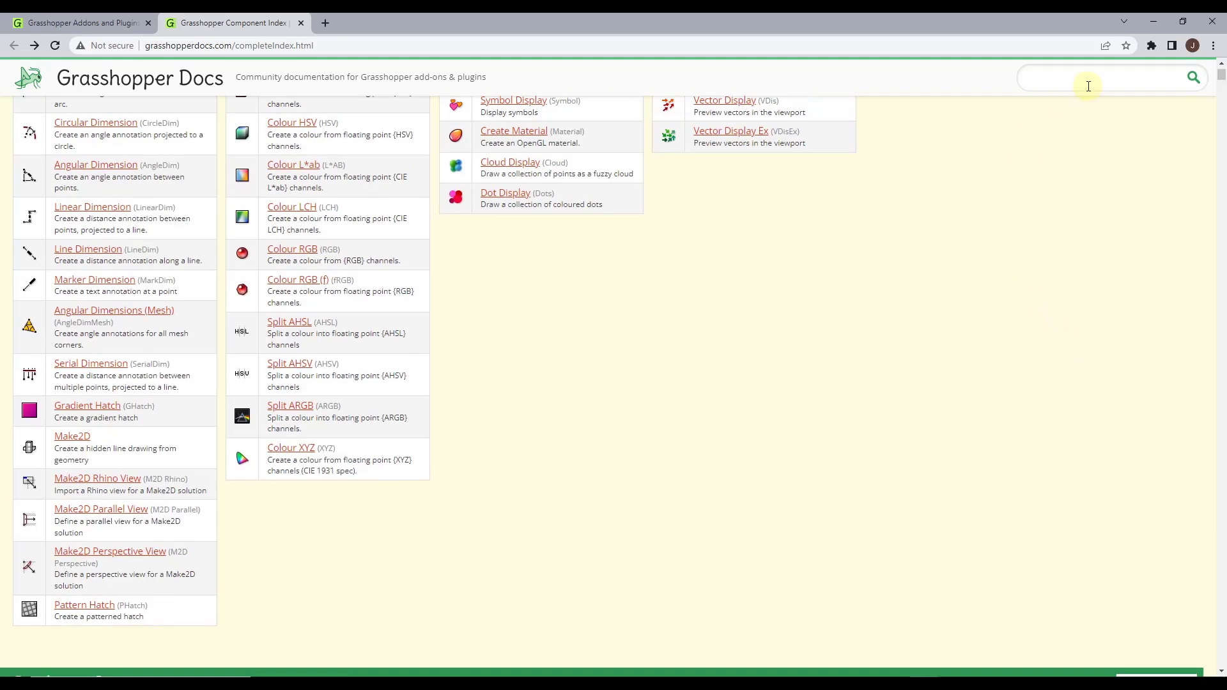
click(1087, 77)
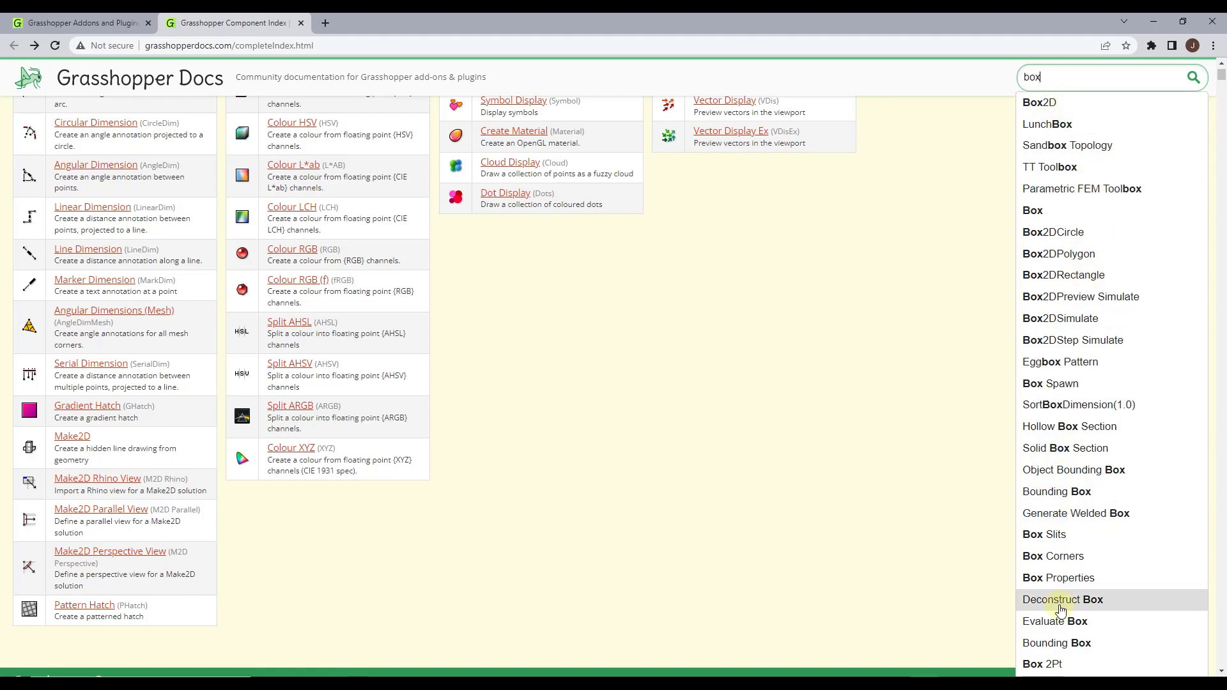
click(1067, 137)
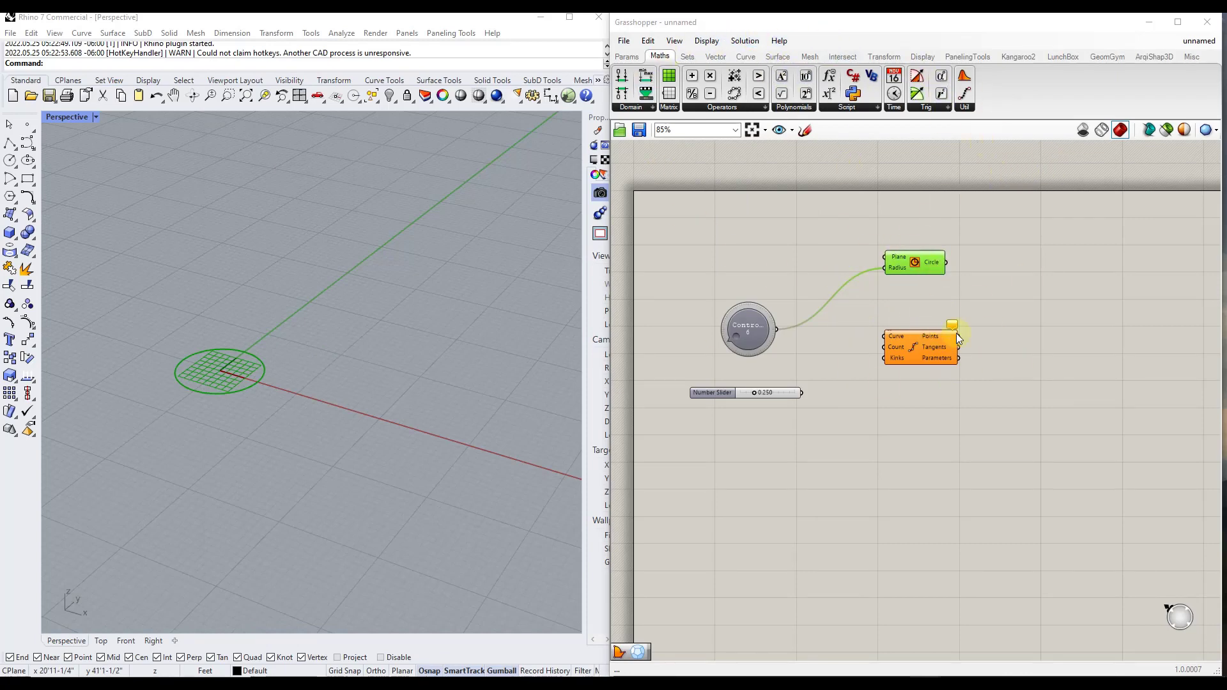
Switch back to Grasshopper and delete all components from the canvas
drag(656, 214, 1028, 452)
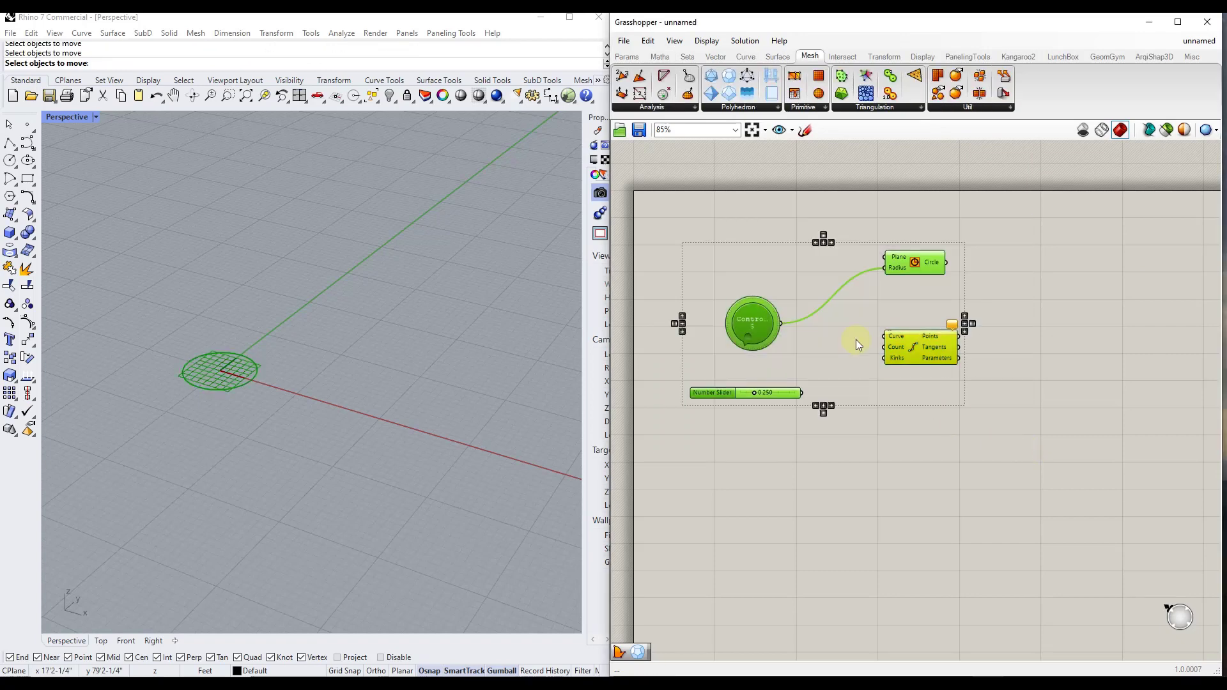
key(Delete)
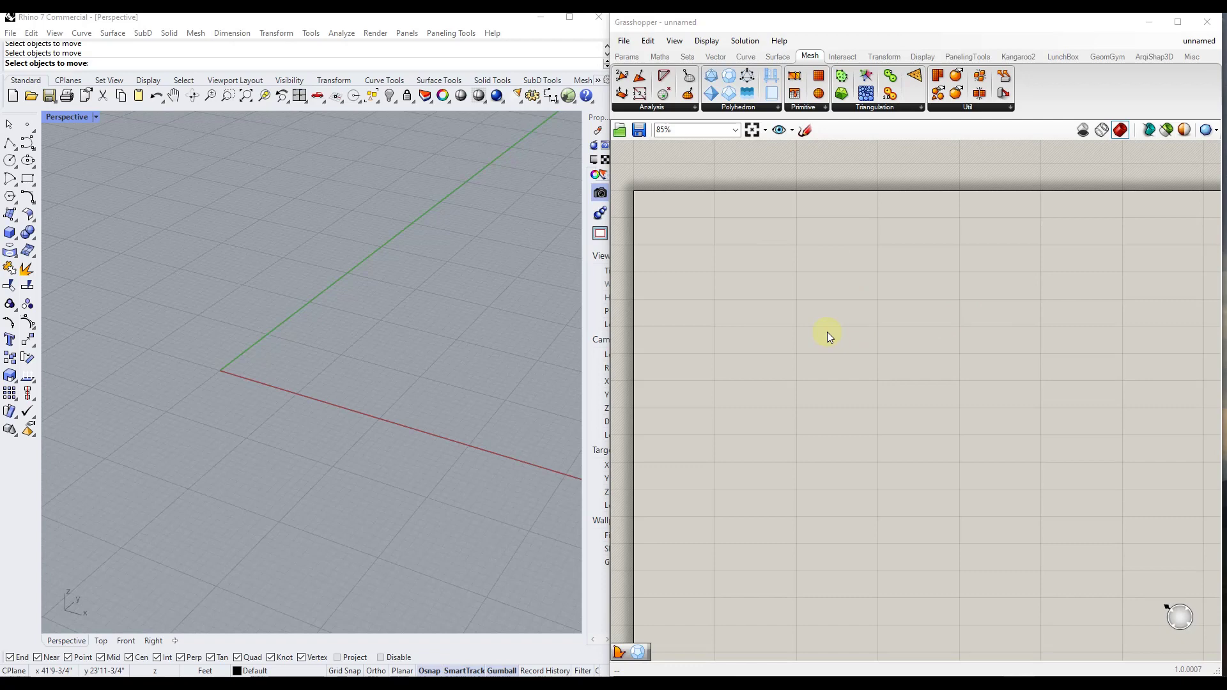
Browse the Maths, Sets, Vector, Curve, Mesh and Surface component categories
click(662, 60)
click(689, 58)
click(717, 58)
click(745, 57)
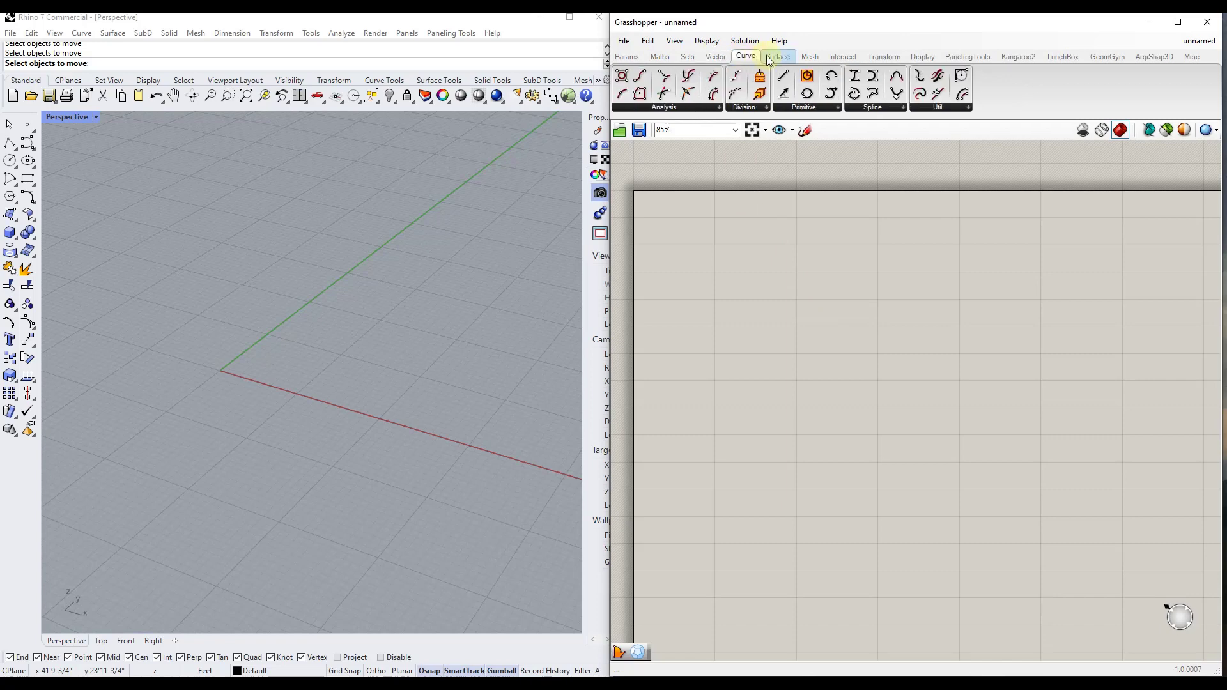
click(771, 58)
click(810, 57)
click(777, 58)
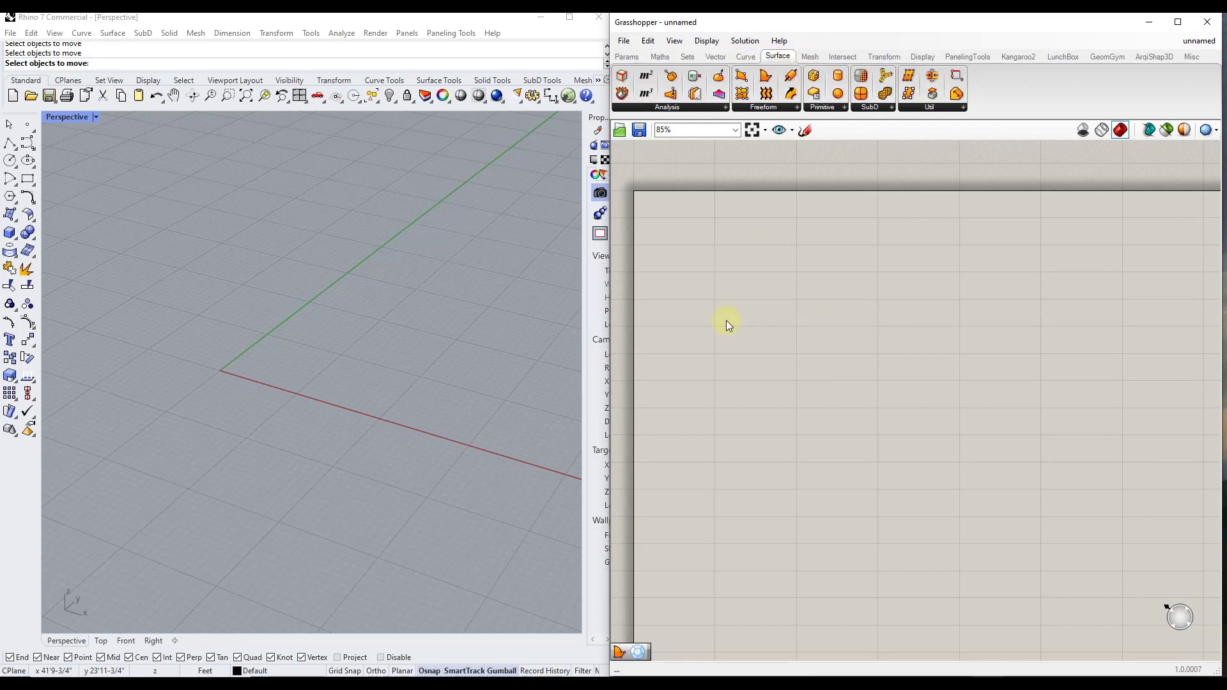
Find "box" in the canvas component search, add a Box 2Pt component, and position it on the empty canvas
double_click(777, 260)
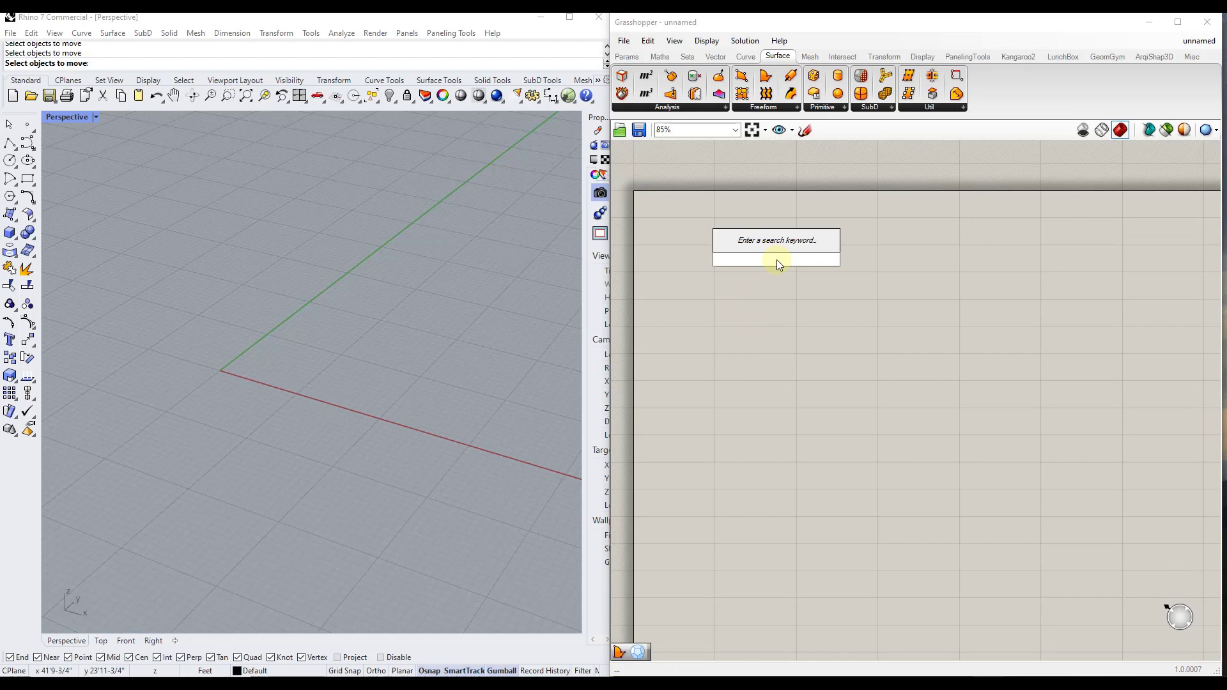
text(box)
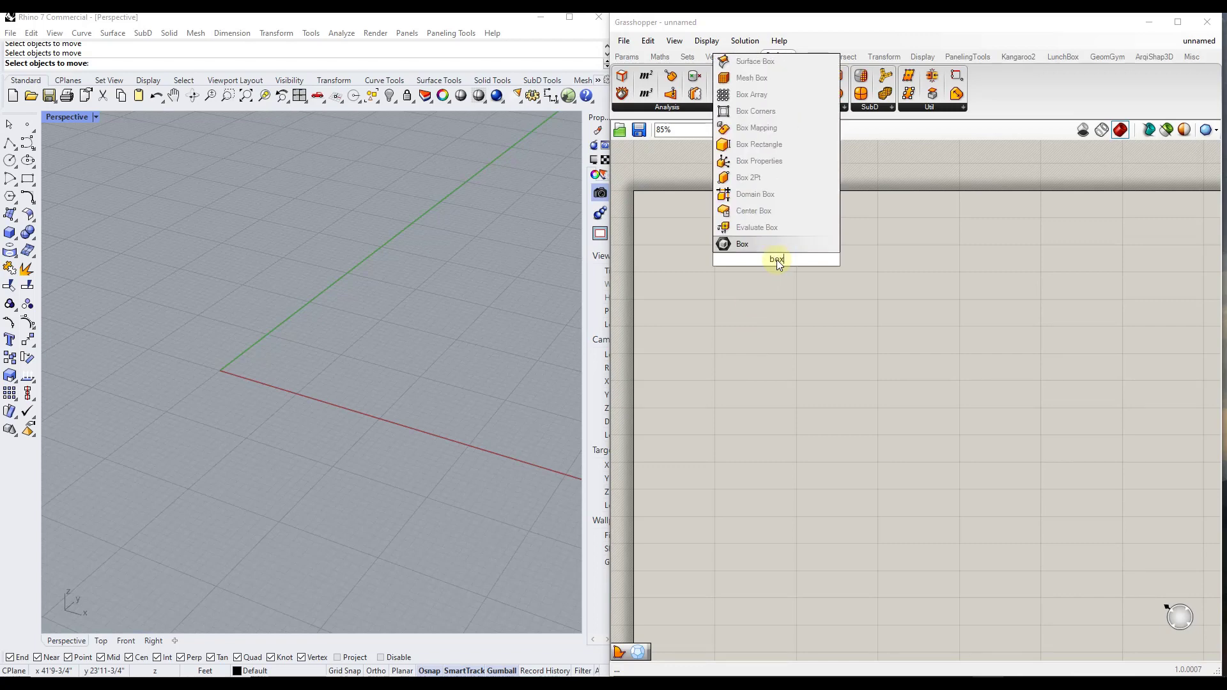
click(757, 179)
drag(783, 248, 880, 253)
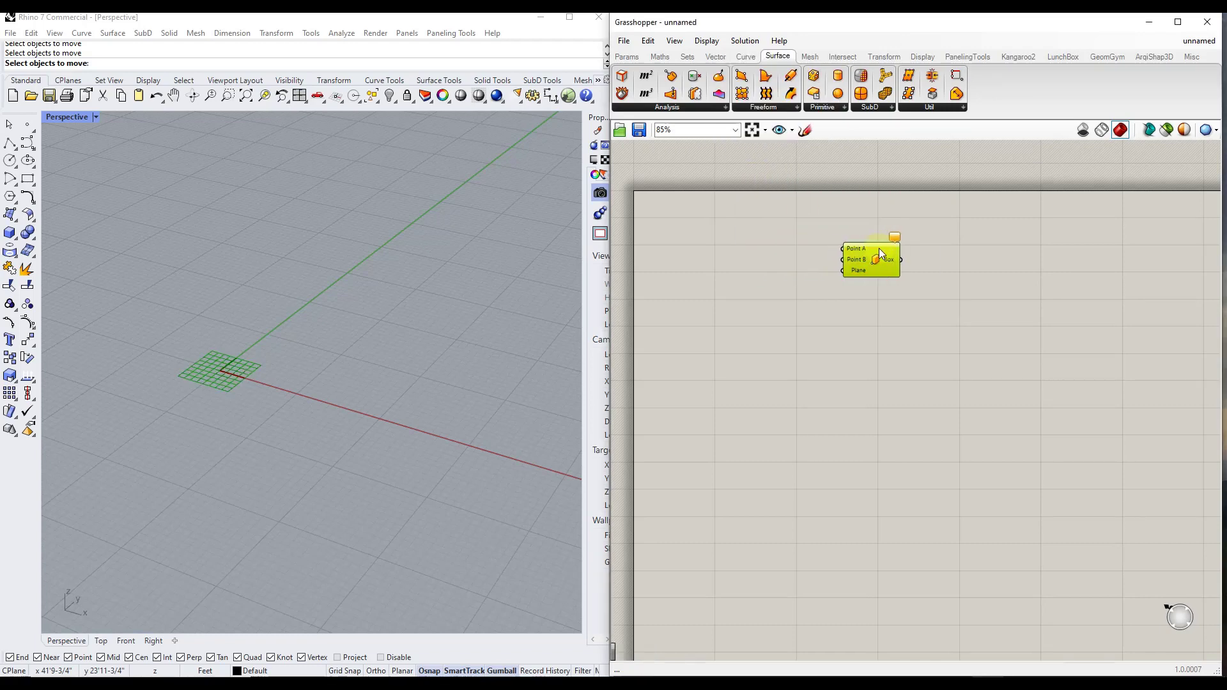
scroll(872, 274, up, 4)
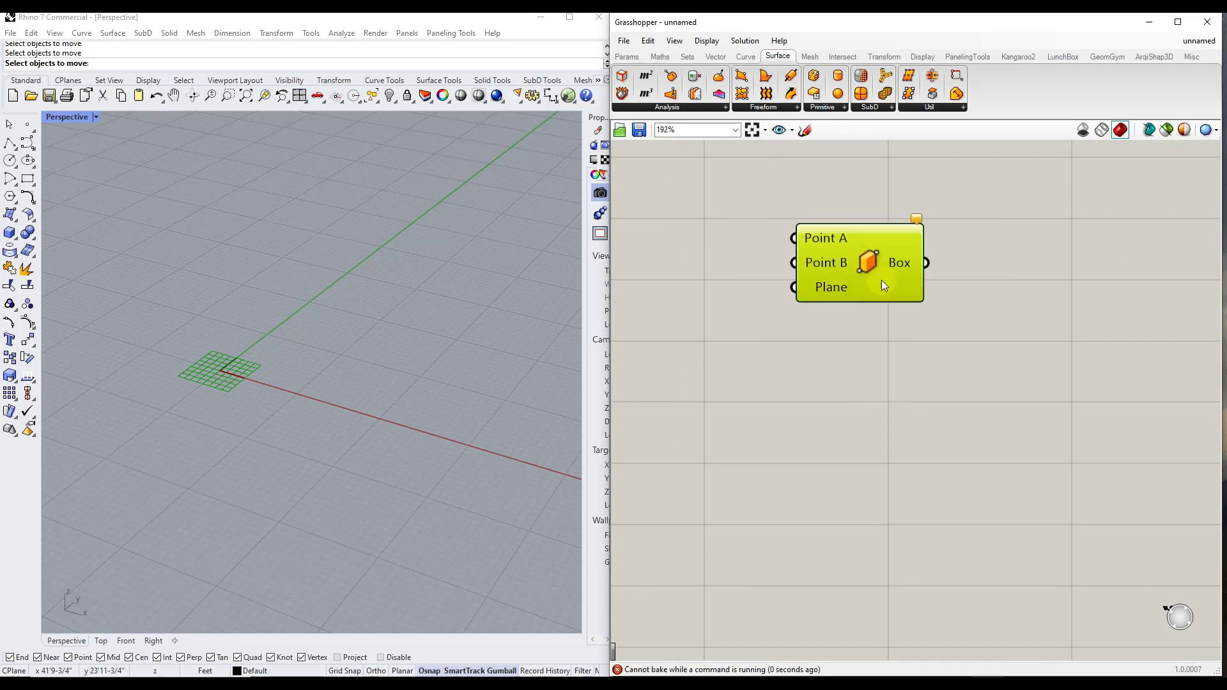
click(978, 274)
scroll(862, 266, down, 2)
scroll(853, 243, up, 2)
drag(852, 255, 890, 273)
scroll(906, 292, down, 2)
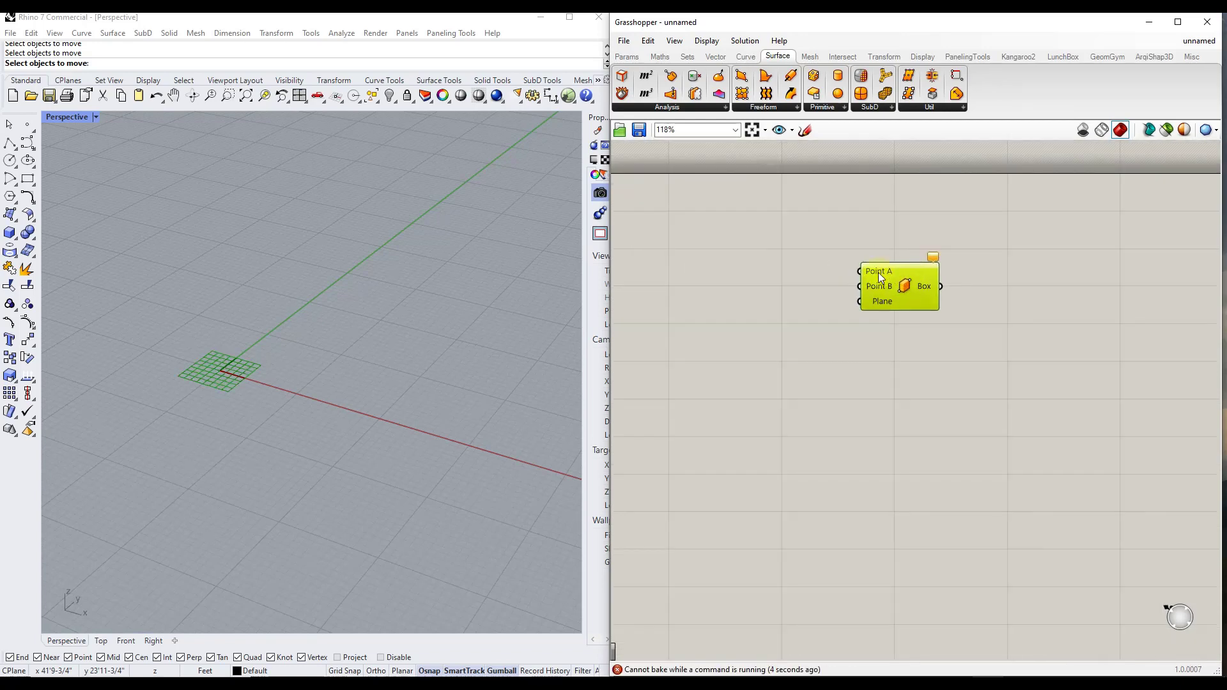
Switch Rhino to the four-viewport layout and place a point object at the origin
mouse_move(877, 271)
double_click(68, 117)
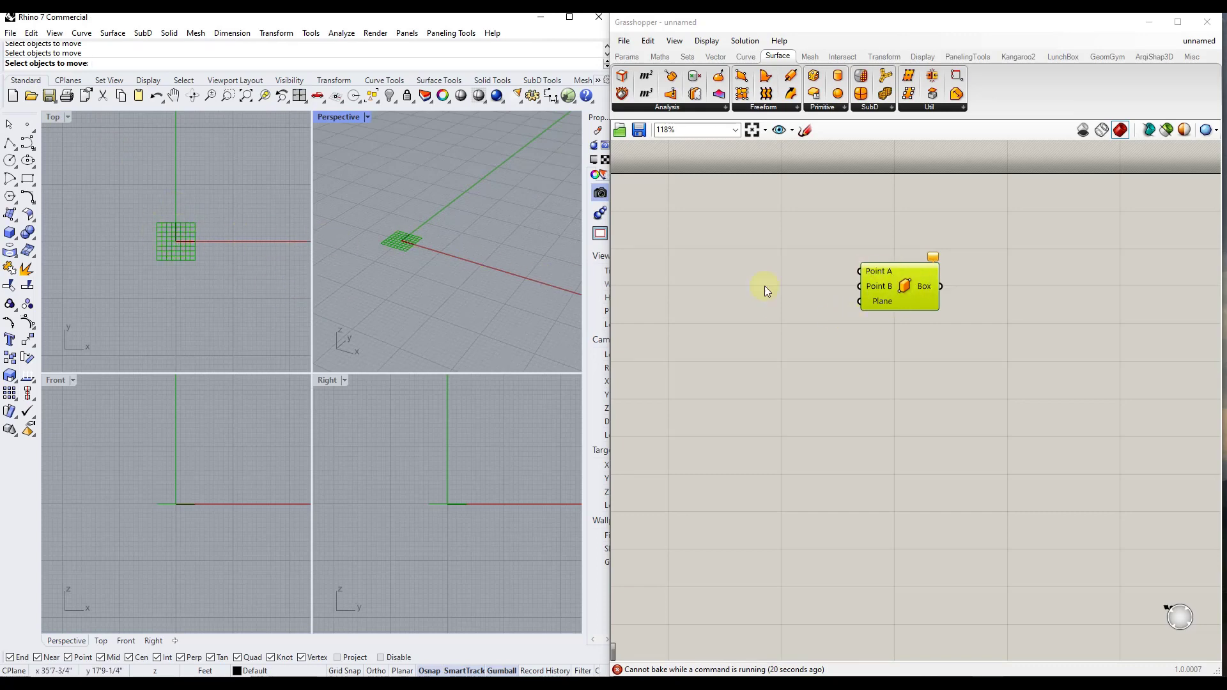
click(27, 126)
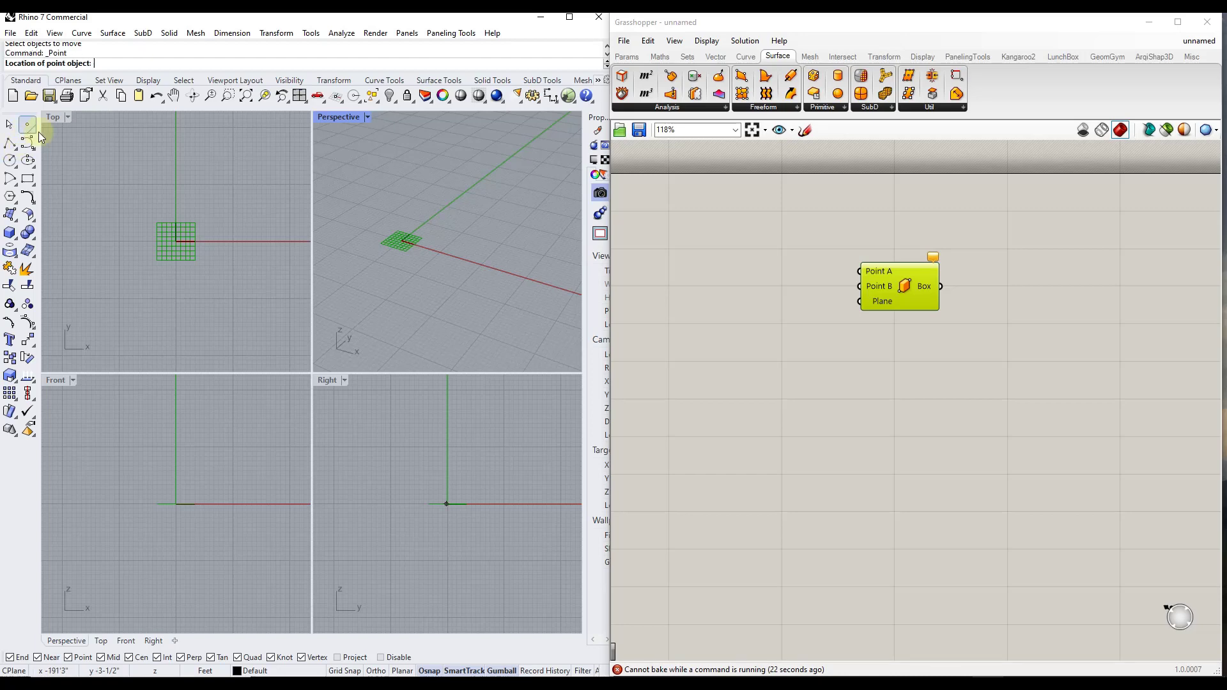
scroll(408, 242, up, 5)
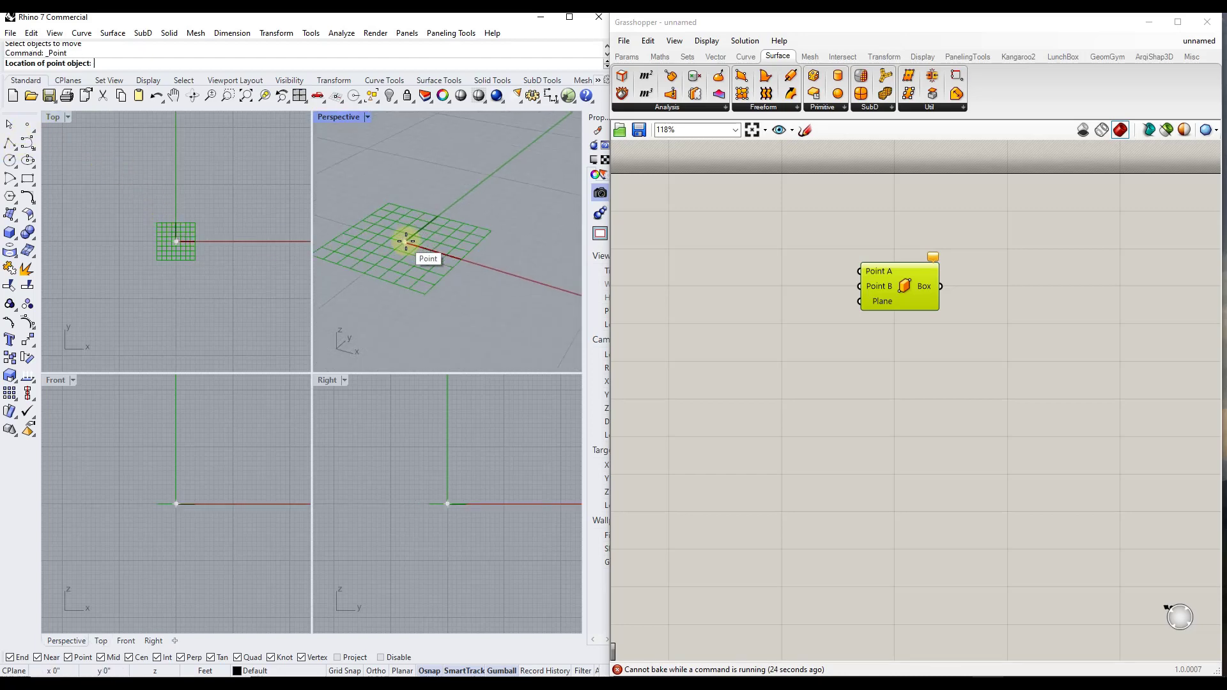
scroll(406, 242, up, 1)
click(407, 242)
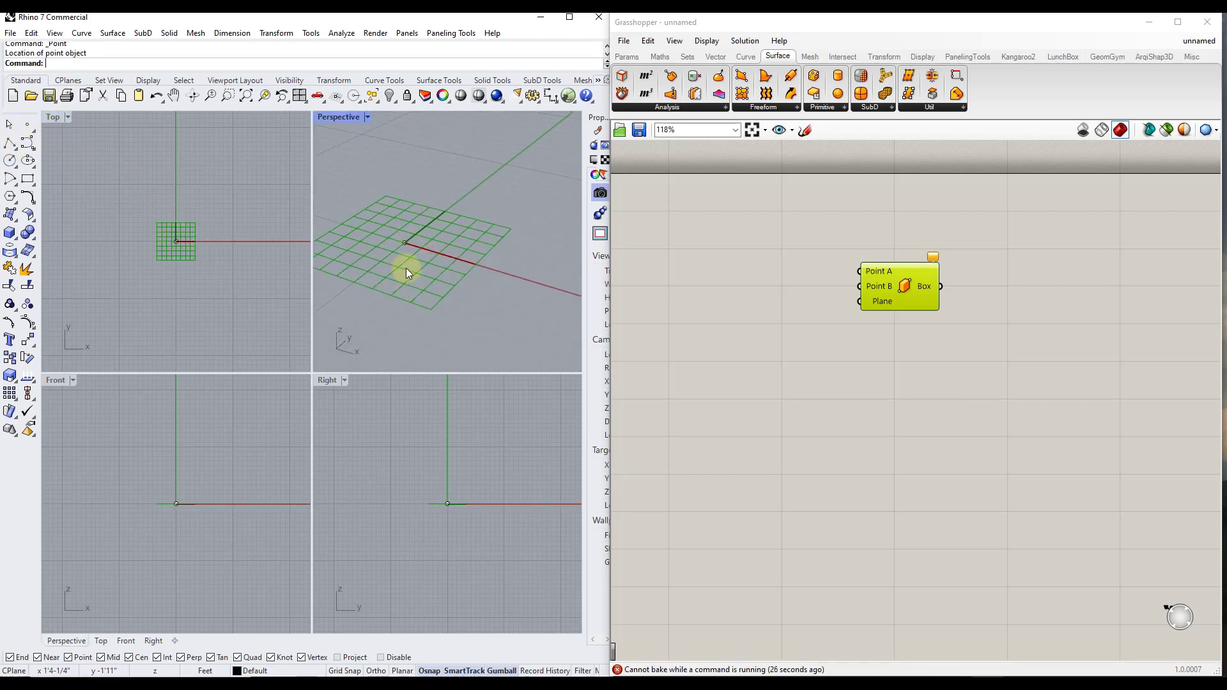
Place a second point diagonally away from the origin in the Top view and raise it vertically by a similar distance
scroll(408, 271, down, 3)
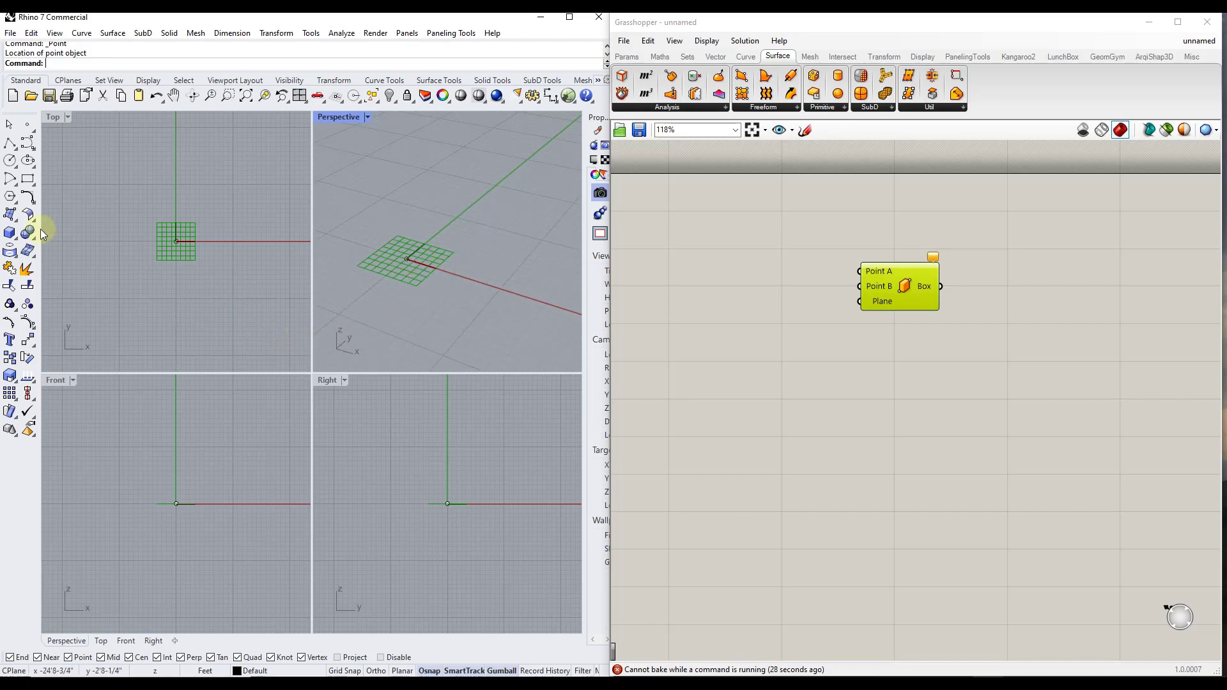
click(27, 124)
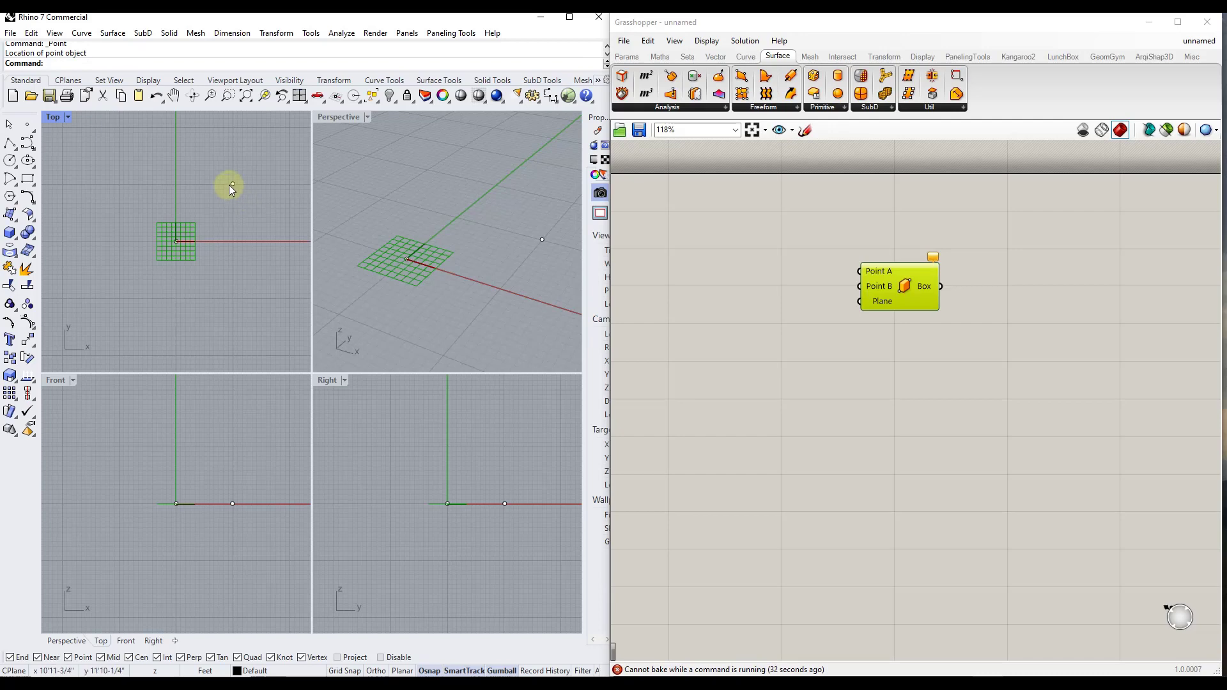
click(233, 184)
drag(232, 460, 246, 403)
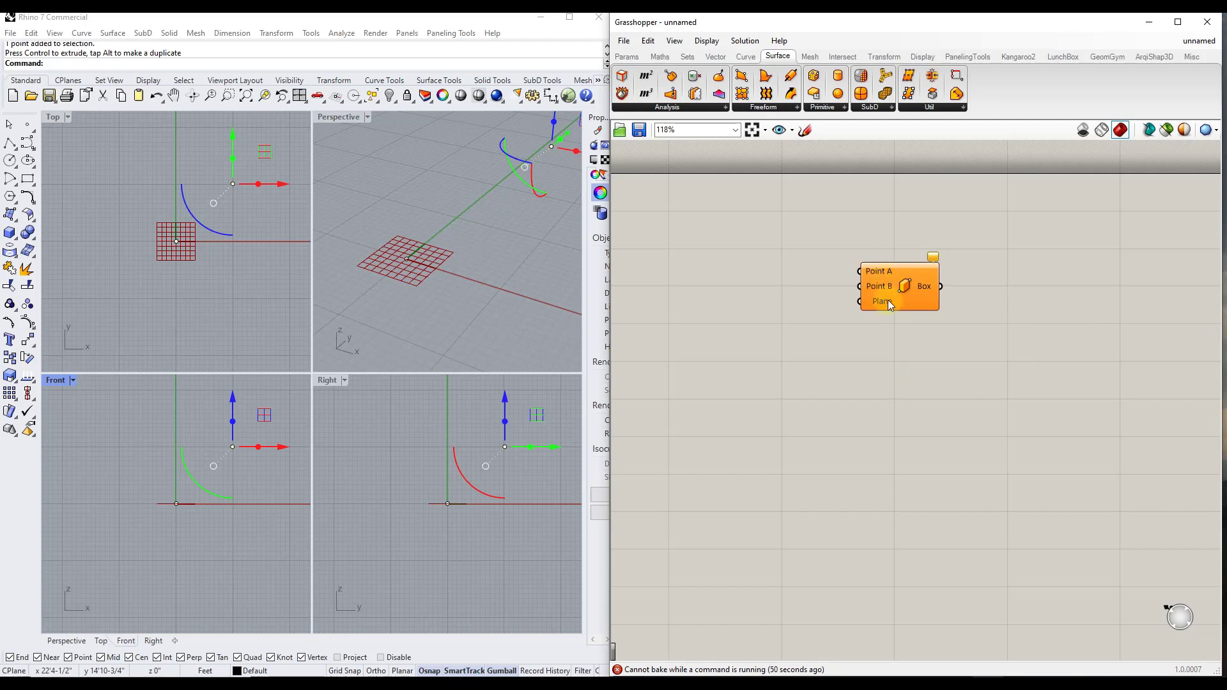
Assign the Rhino point at the origin to the Box 2Pt component's Point A input as a single point
mouse_move(889, 295)
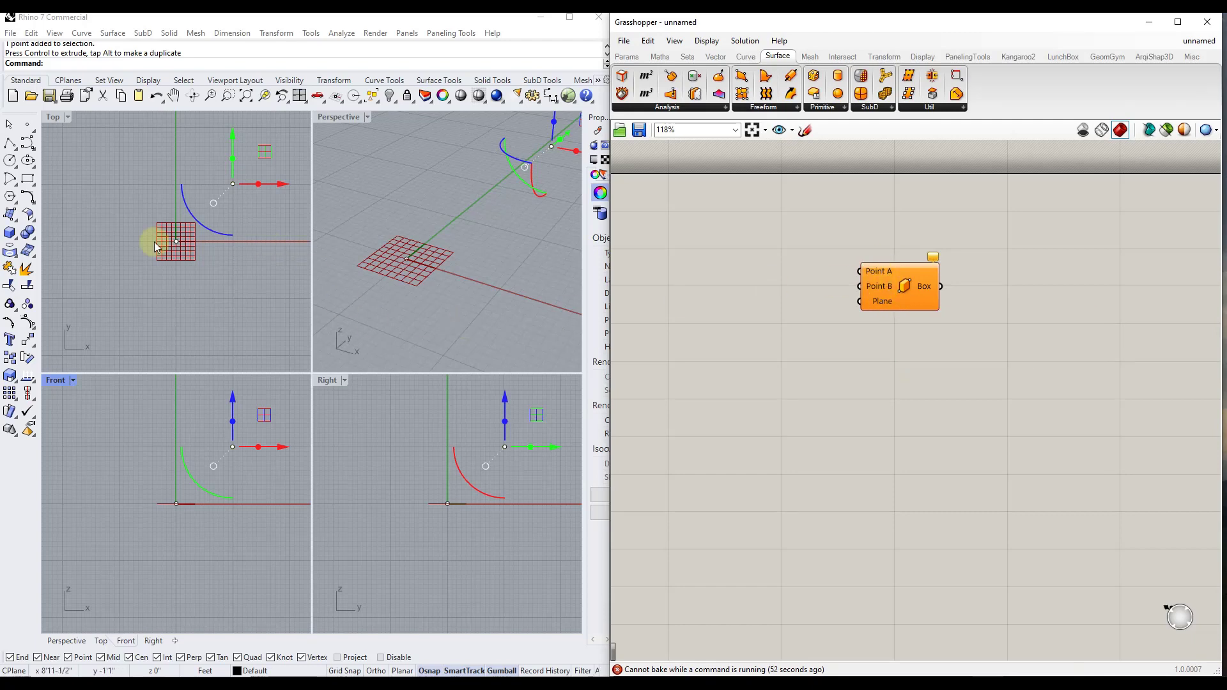
drag(152, 218, 246, 279)
right_click(874, 274)
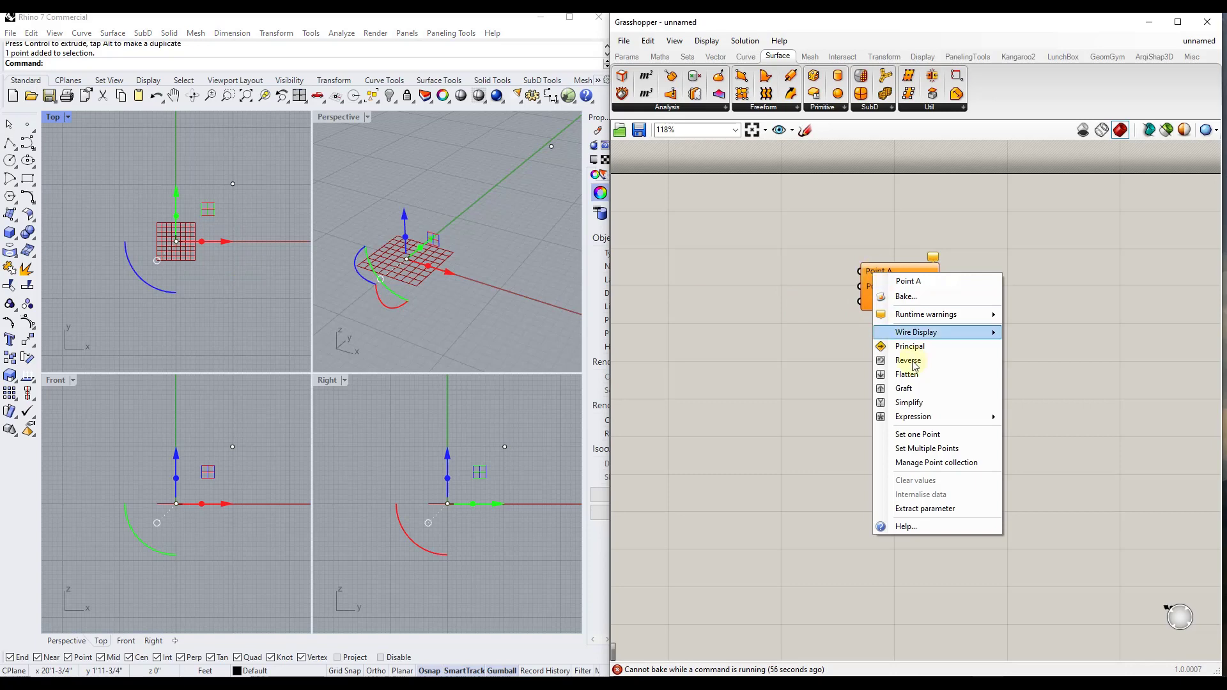
click(927, 436)
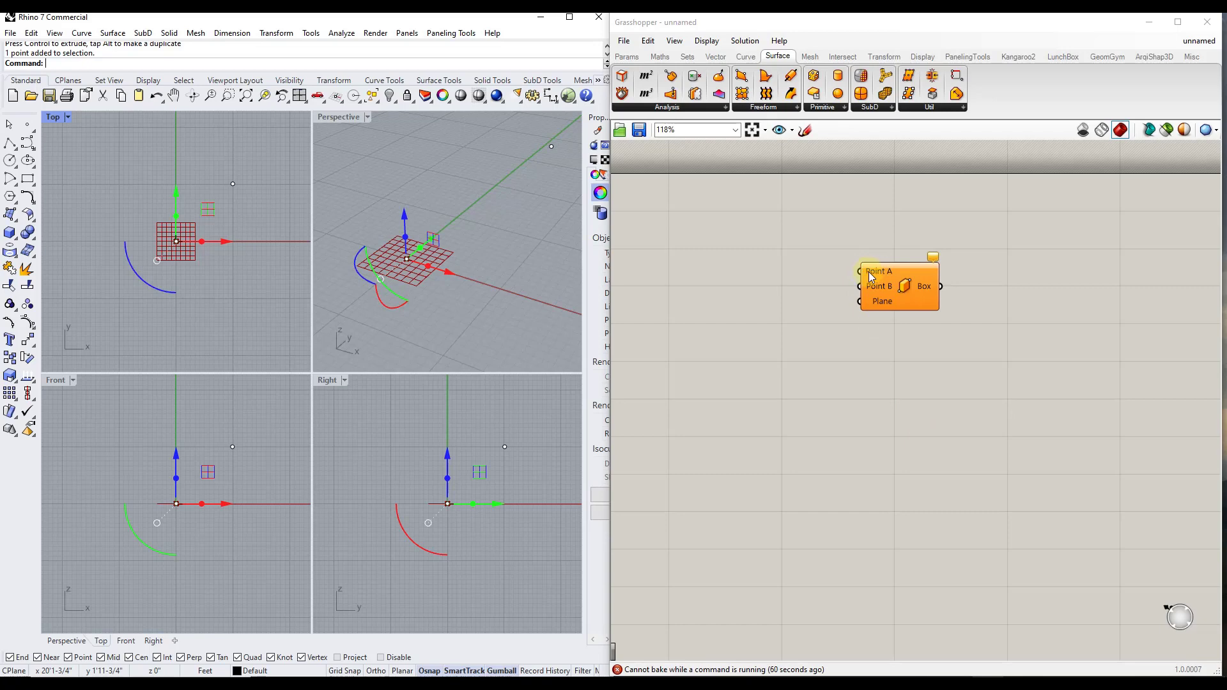
Assign the raised Rhino point to the Box 2Pt component's Point B input as a single point
mouse_move(872, 277)
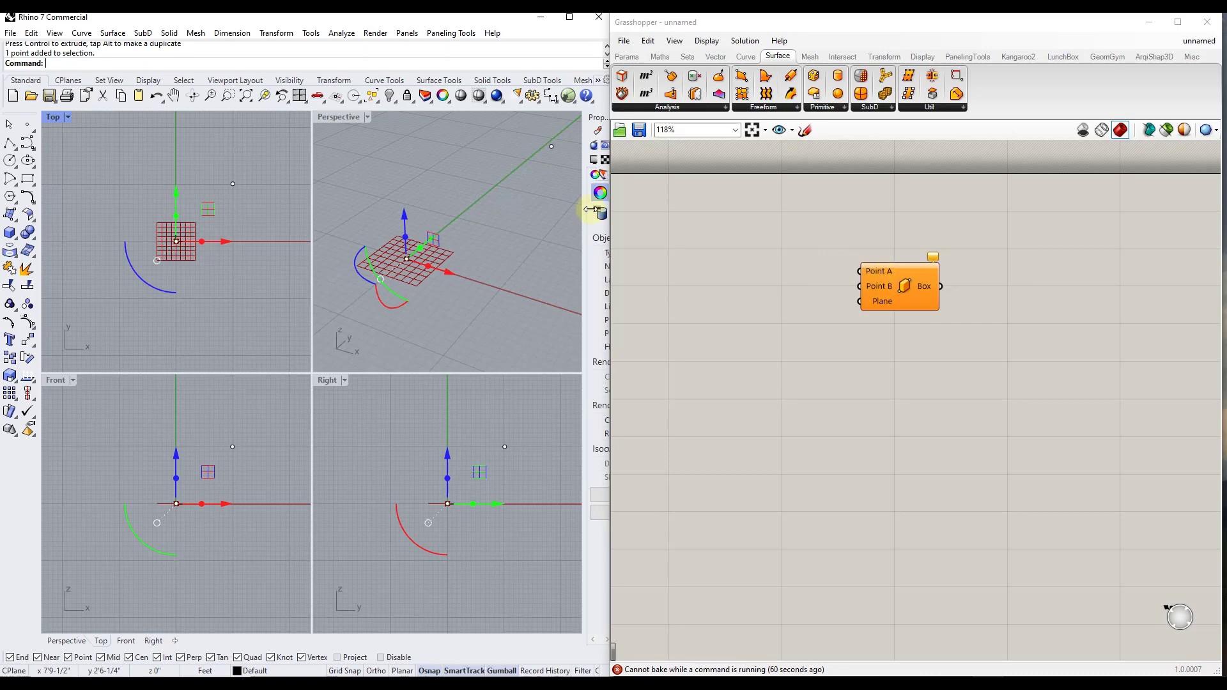
drag(513, 139, 554, 160)
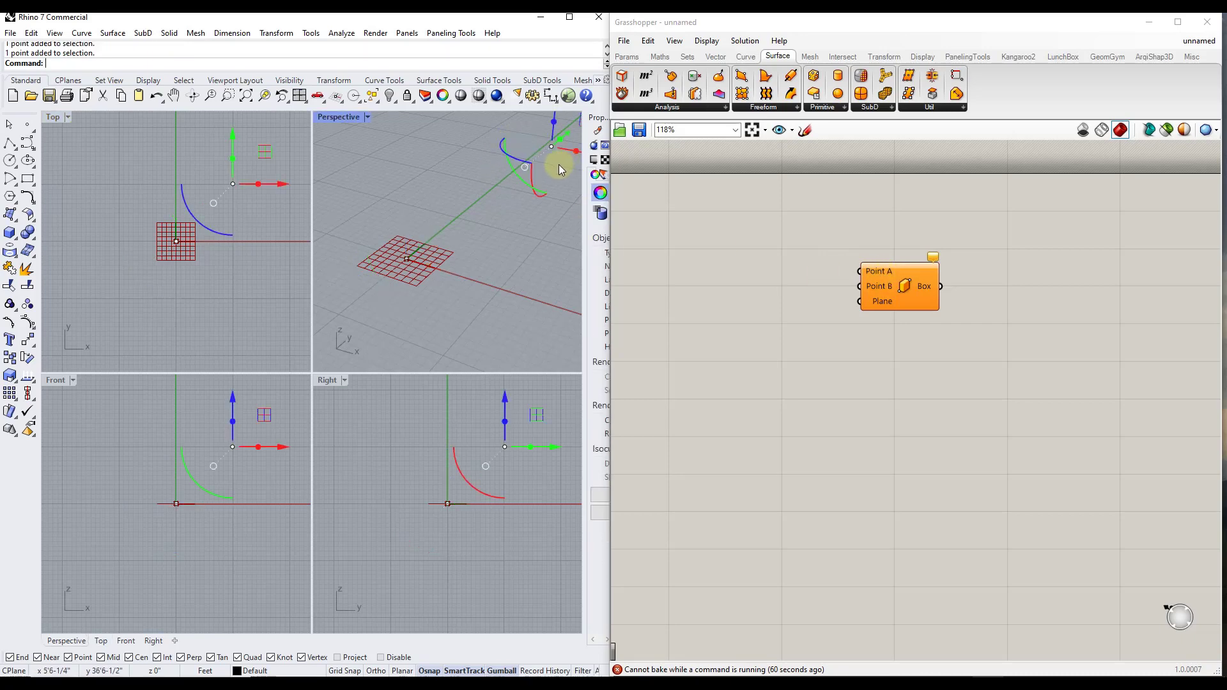
right_click(872, 287)
click(915, 449)
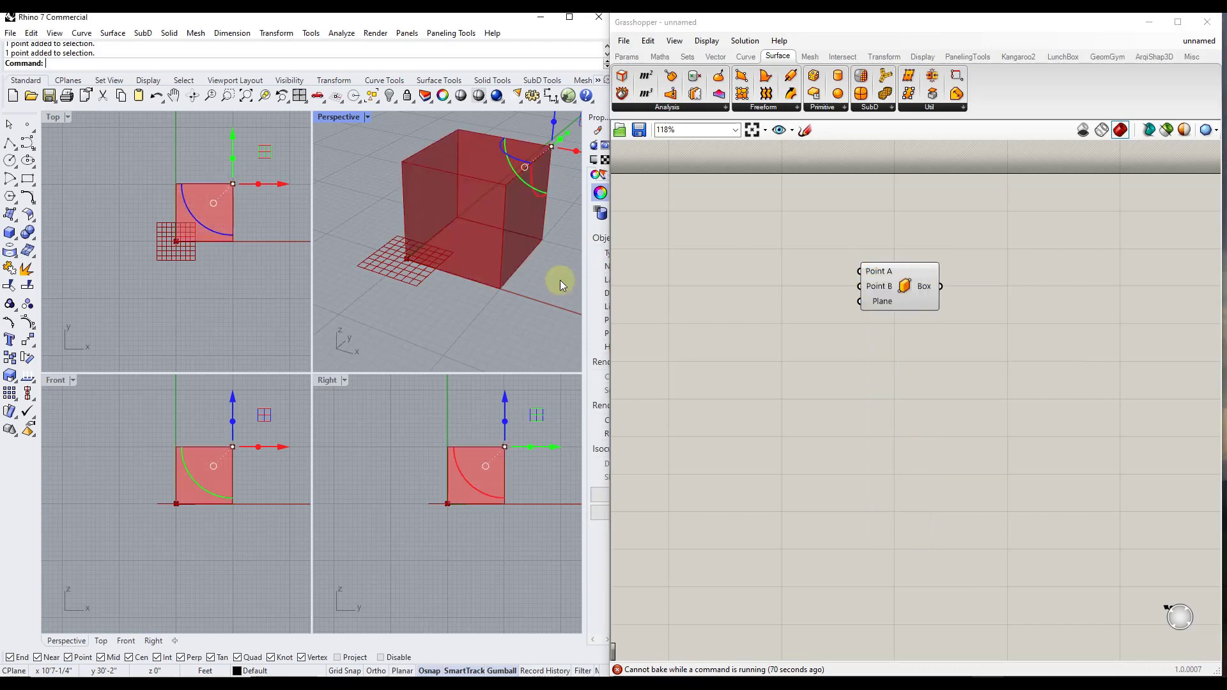
Select each corner point of the box in turn and move the raised one inward along the Y axis
scroll(361, 288, down, 3)
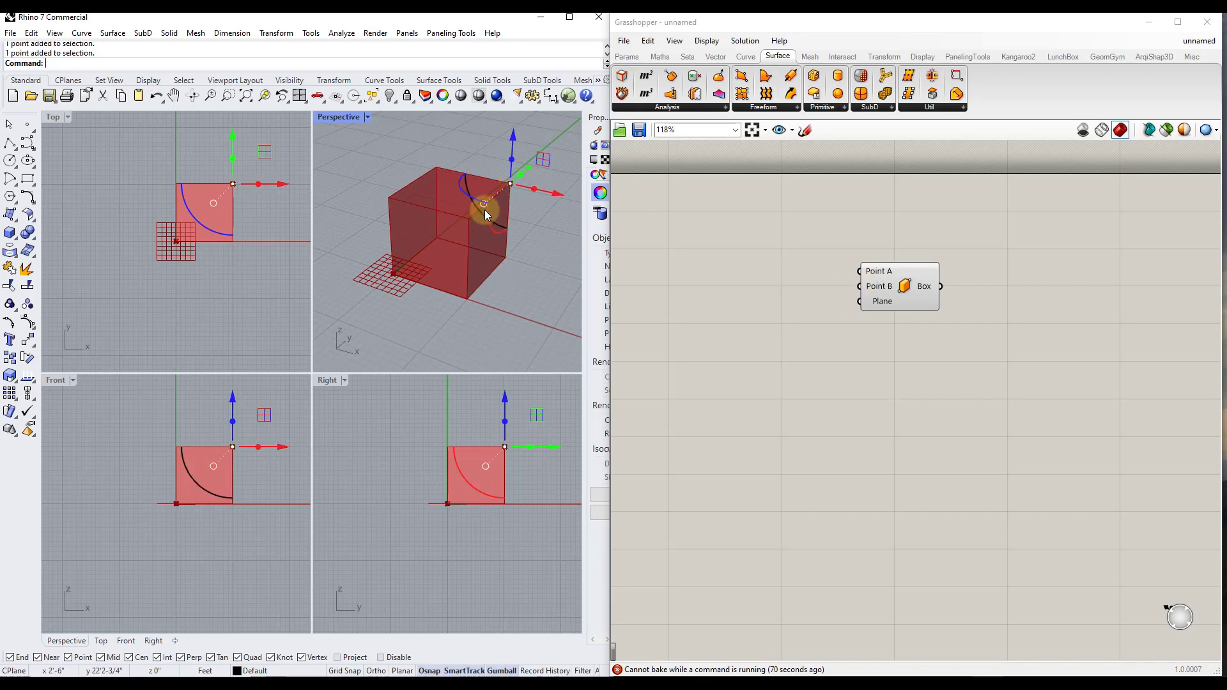
click(528, 274)
right_drag(527, 274, 373, 283)
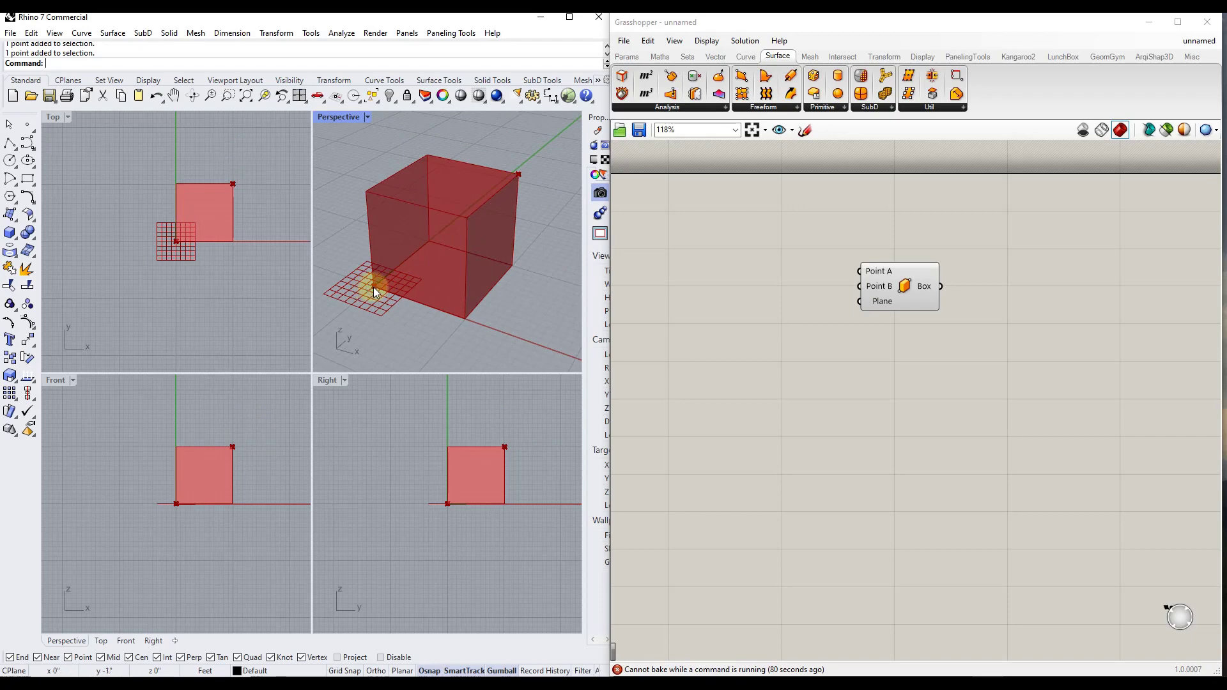
click(517, 174)
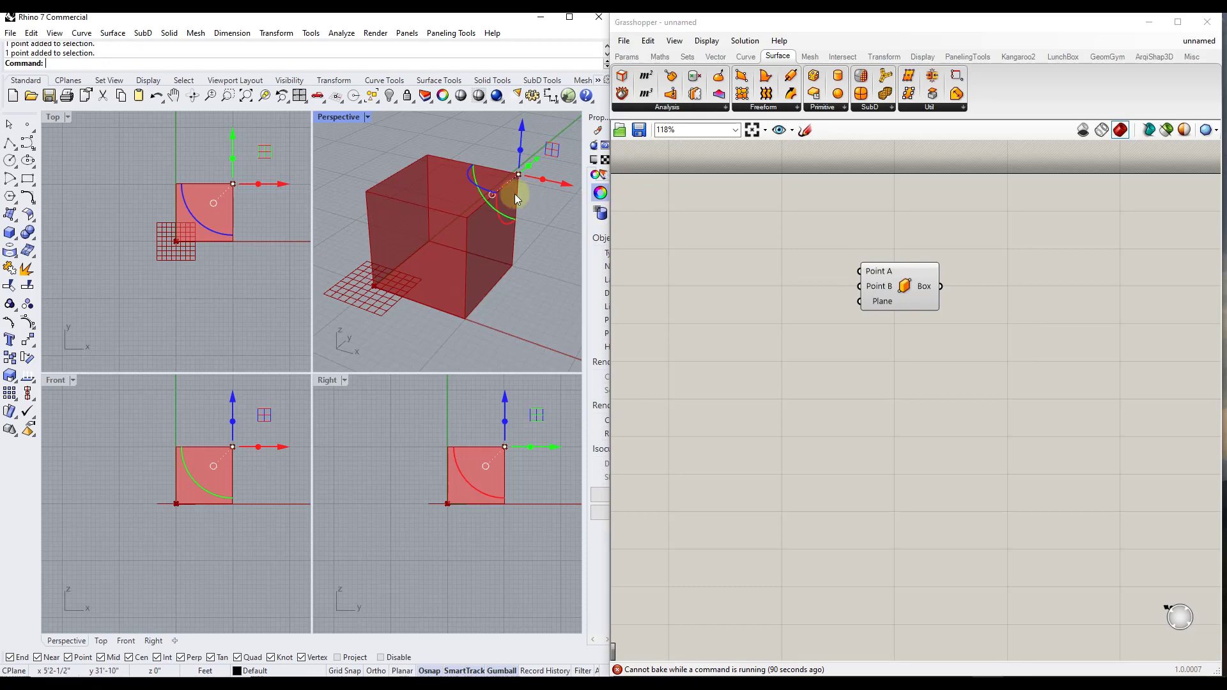
drag(351, 266, 412, 319)
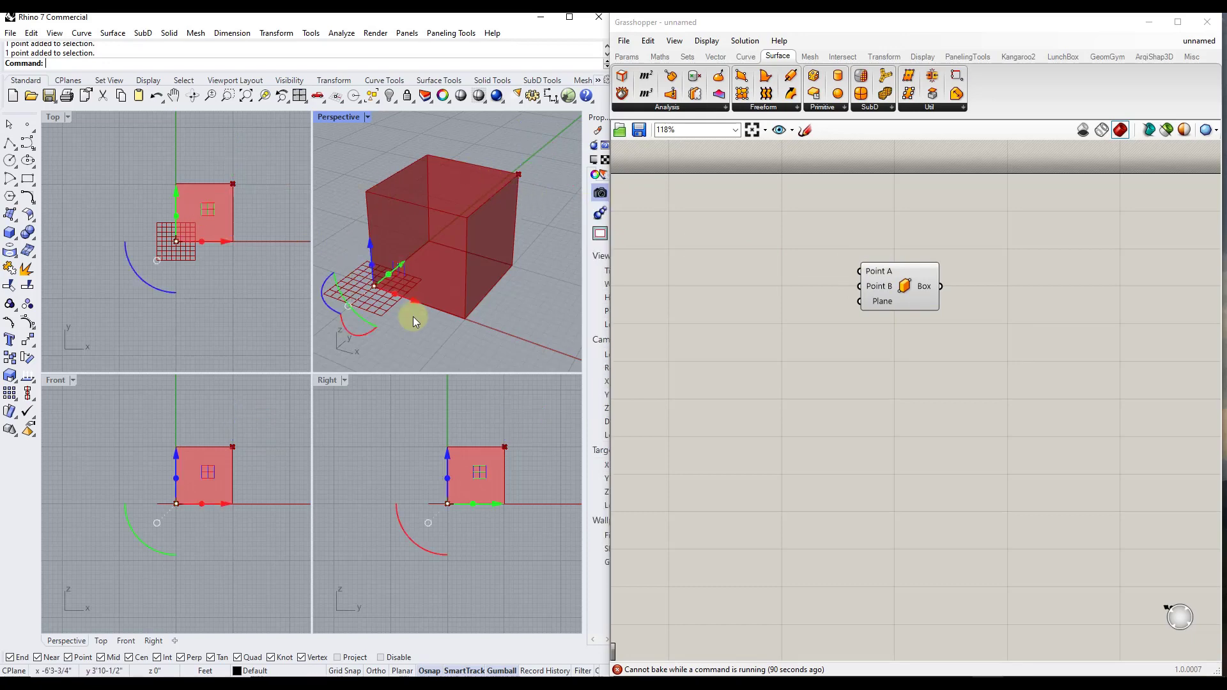
click(440, 340)
drag(472, 147, 553, 216)
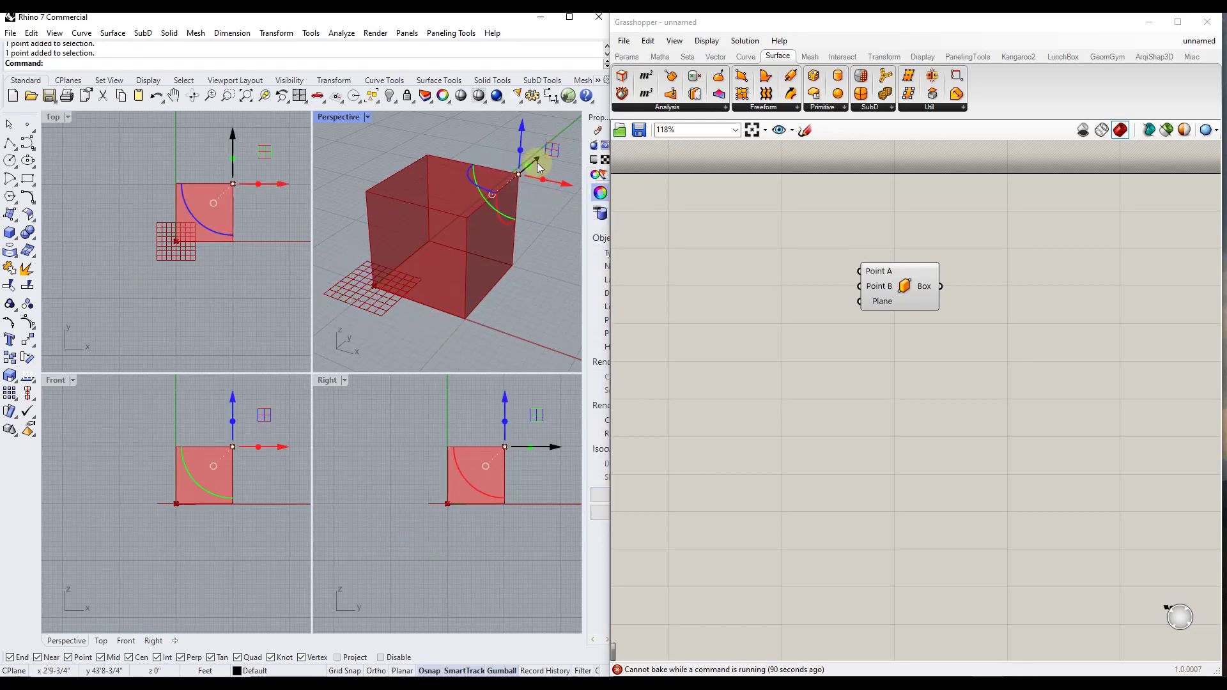
mouse_move(537, 159)
mouse_down()
mouse_move(510, 187)
mouse_move(550, 142)
mouse_move(502, 183)
mouse_move(534, 174)
mouse_up()
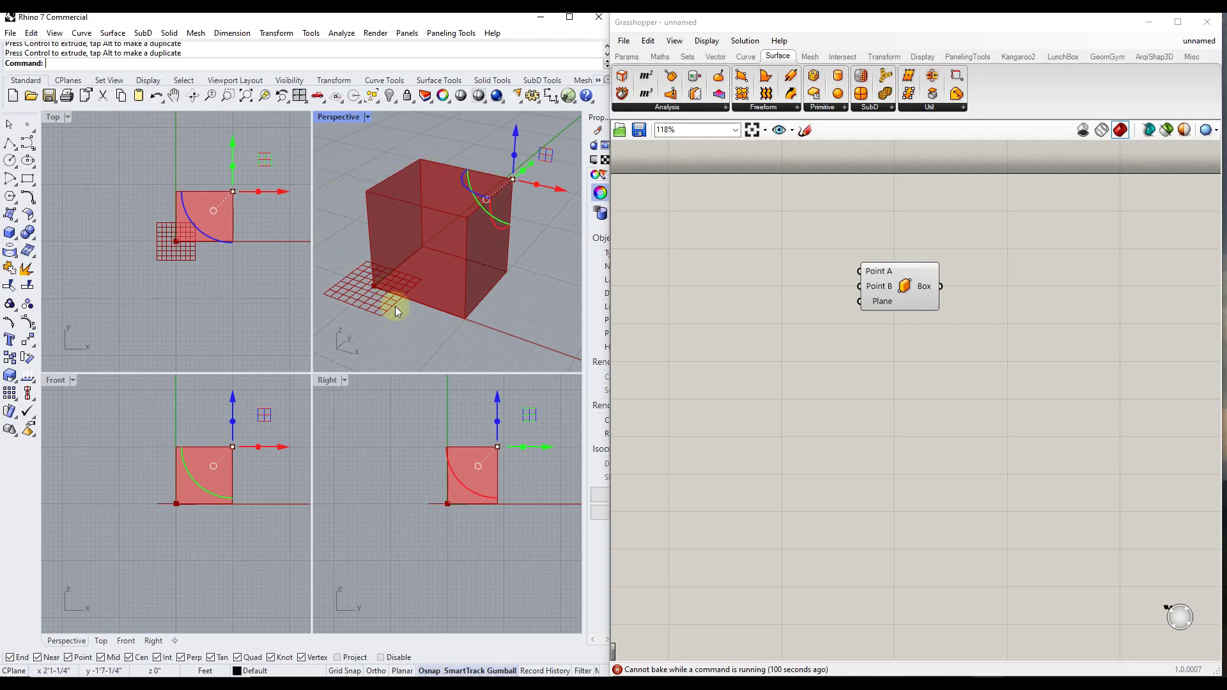
Maximize the Perspective viewport and move the Box 2Pt component up and to the left on the canvas
double_click(339, 118)
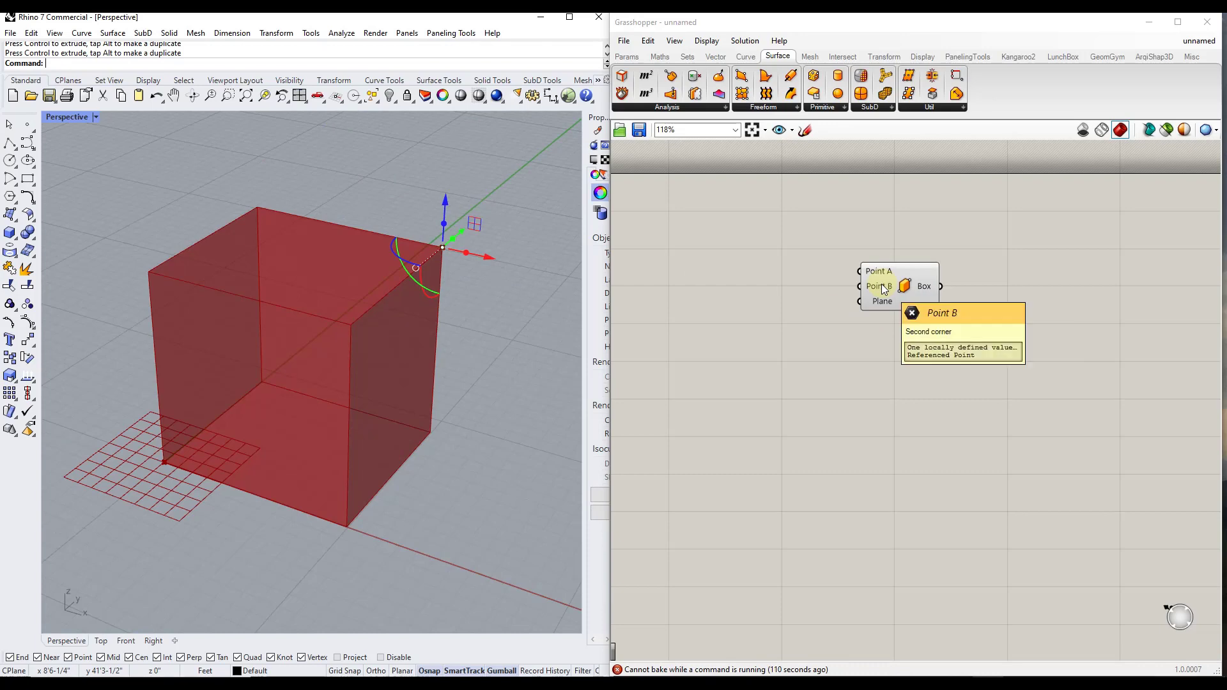
drag(907, 291, 807, 255)
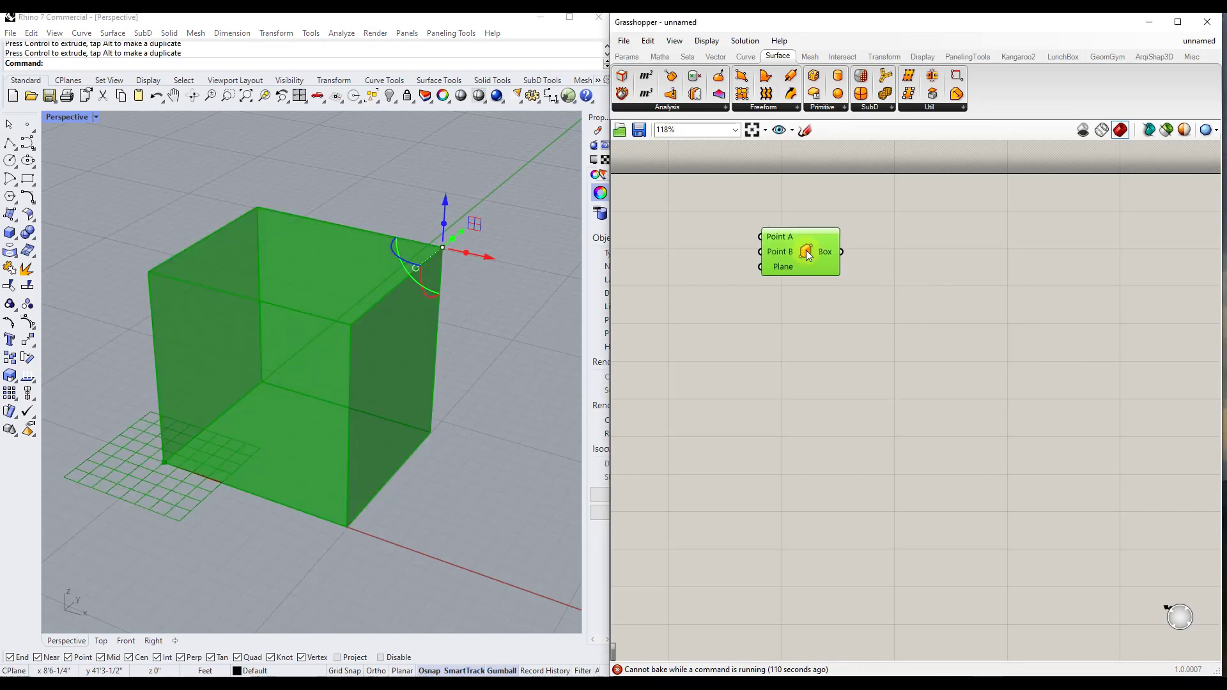
Move the raised corner point along the X axis, first inward to narrow the box and finally outward to make it longer than before
drag(481, 252, 452, 255)
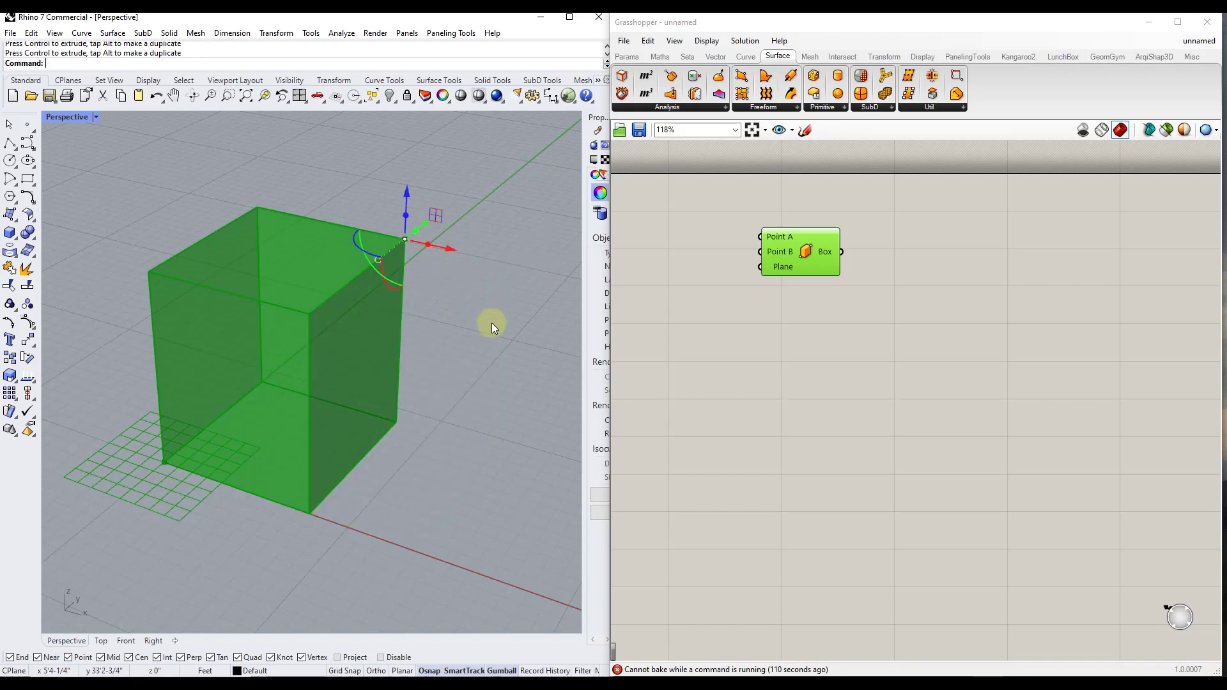
click(493, 324)
scroll(358, 275, down, 6)
scroll(347, 262, up, 4)
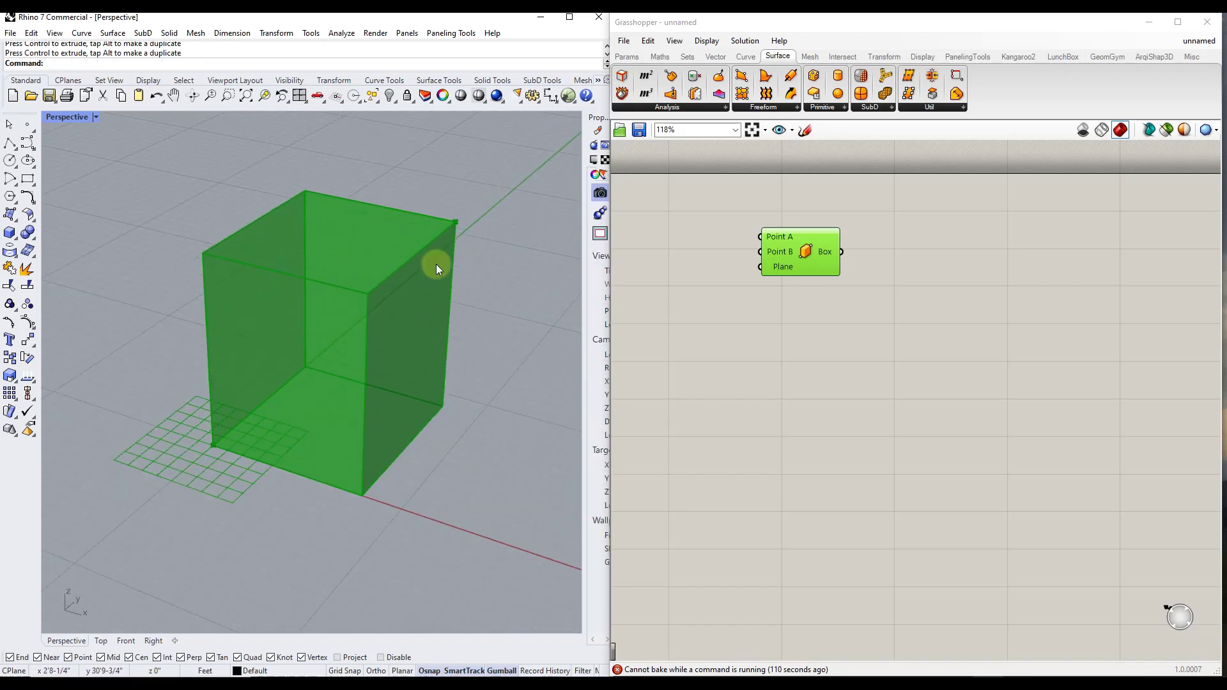
scroll(345, 329, down, 3)
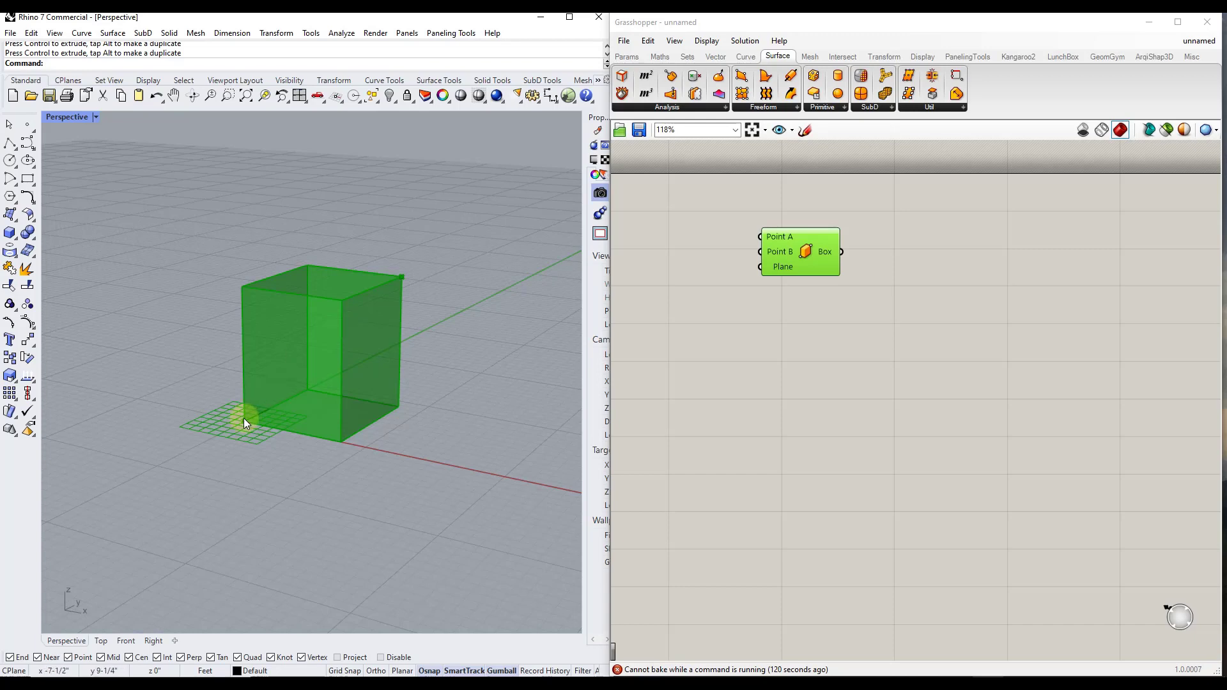
click(402, 277)
drag(450, 283, 505, 291)
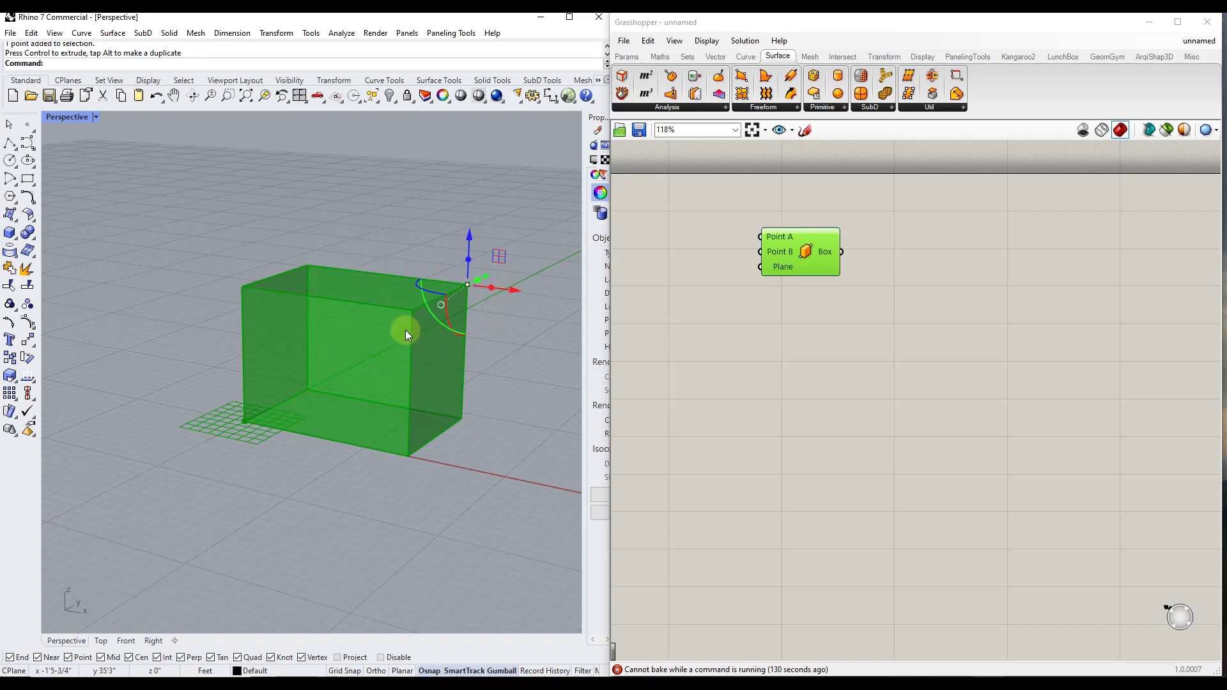
key(Escape)
right_drag(362, 320, 370, 296)
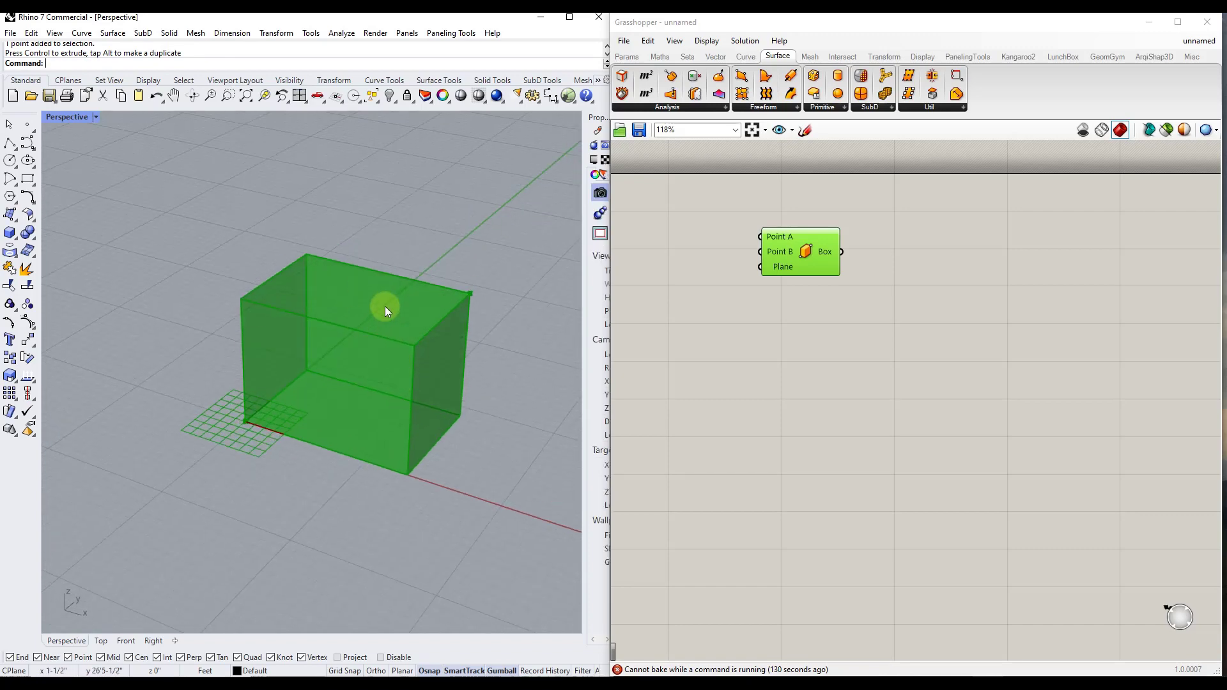
scroll(395, 305, down, 3)
mouse_move(395, 305)
right_down()
mouse_move(373, 296)
mouse_move(381, 310)
right_up()
scroll(384, 310, up, 3)
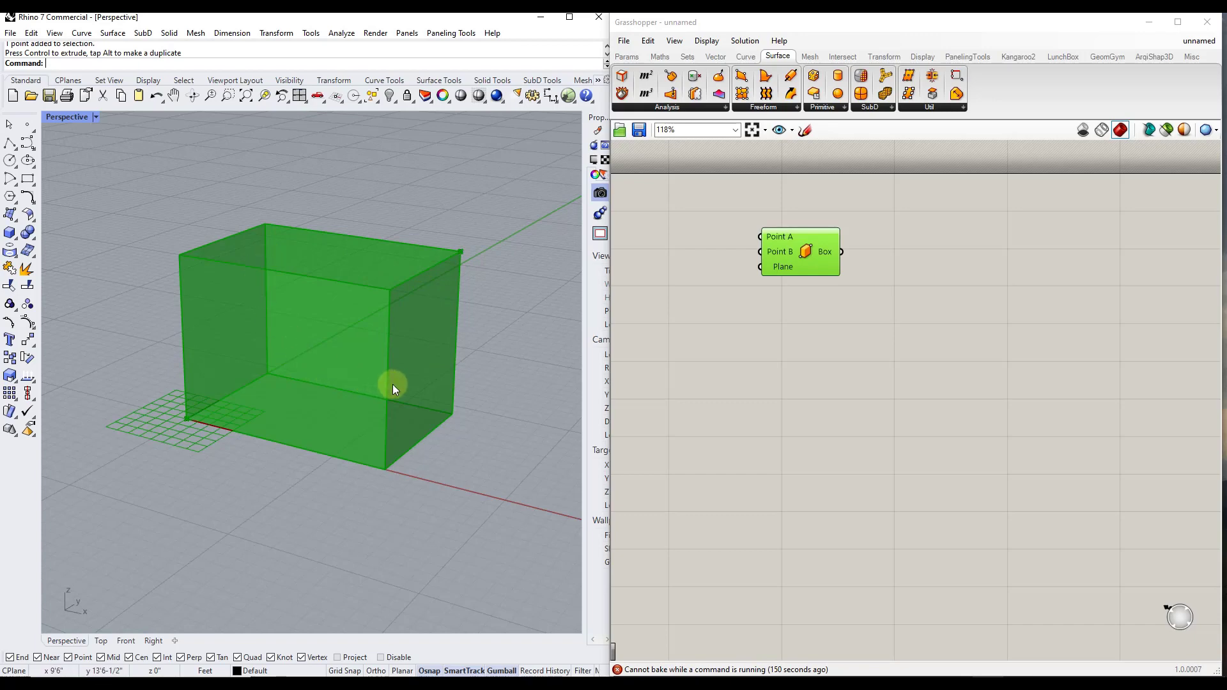
Bake the Box 2Pt component into Rhino with the object name "box", keeping the default attributes
right_click(811, 252)
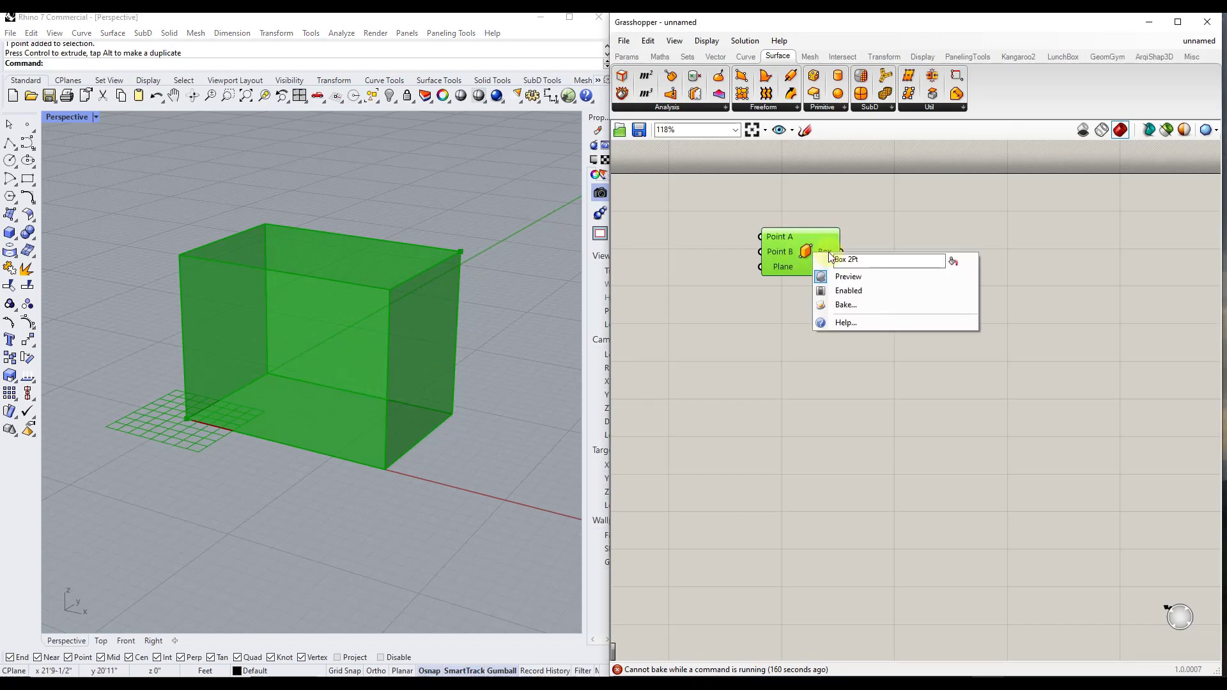
click(845, 306)
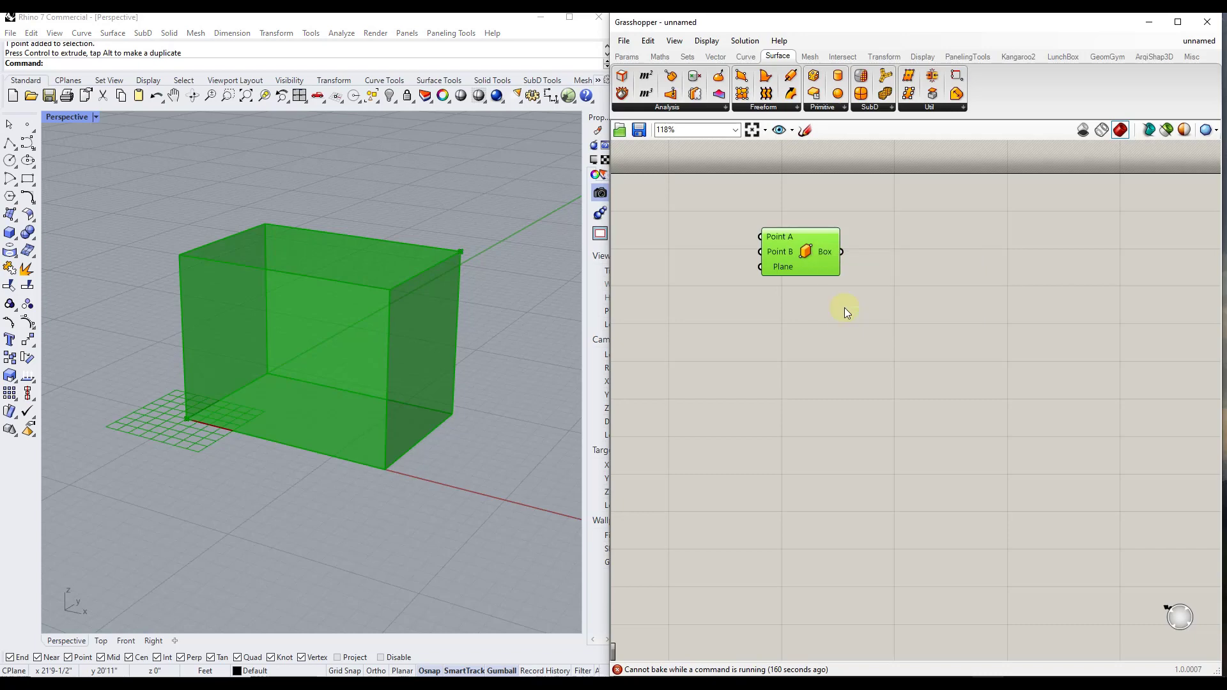
drag(822, 185, 1026, 189)
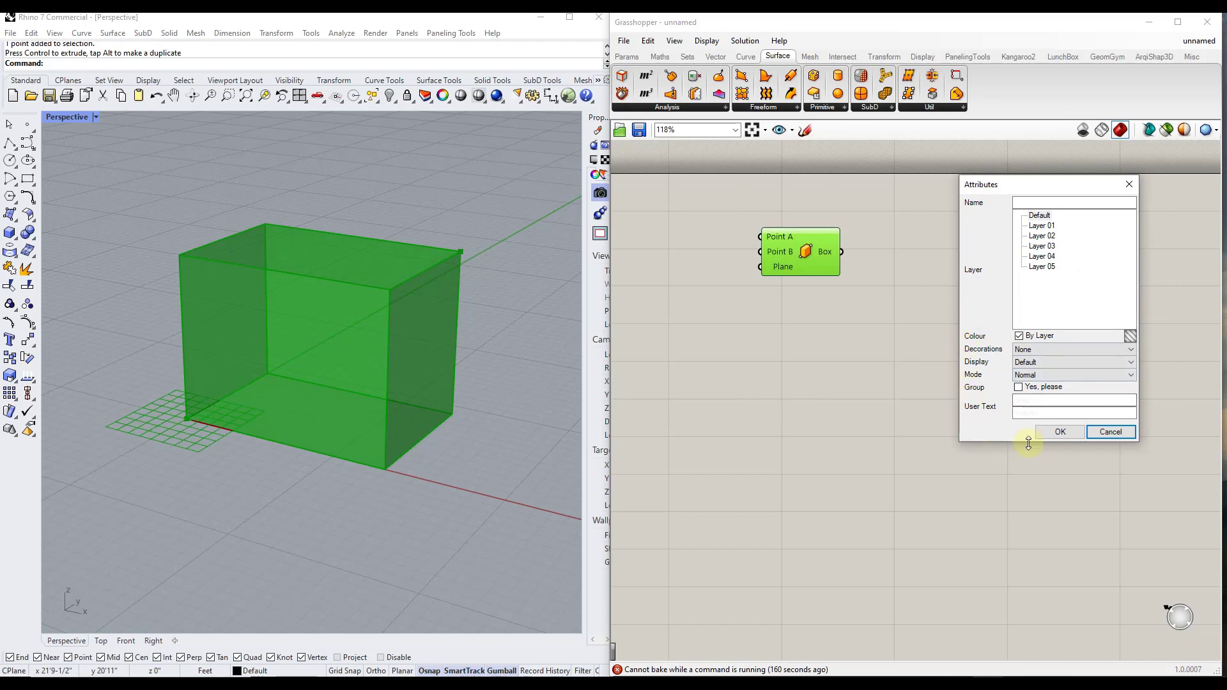
click(1042, 203)
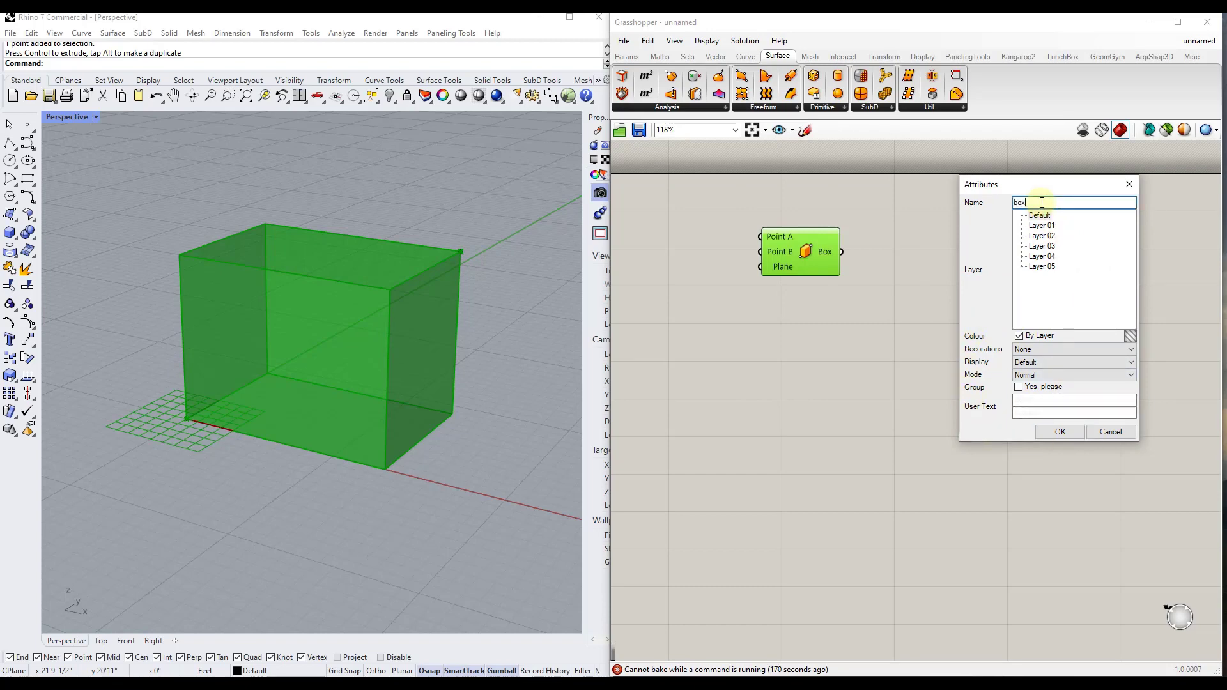
text(Box)
click(1049, 434)
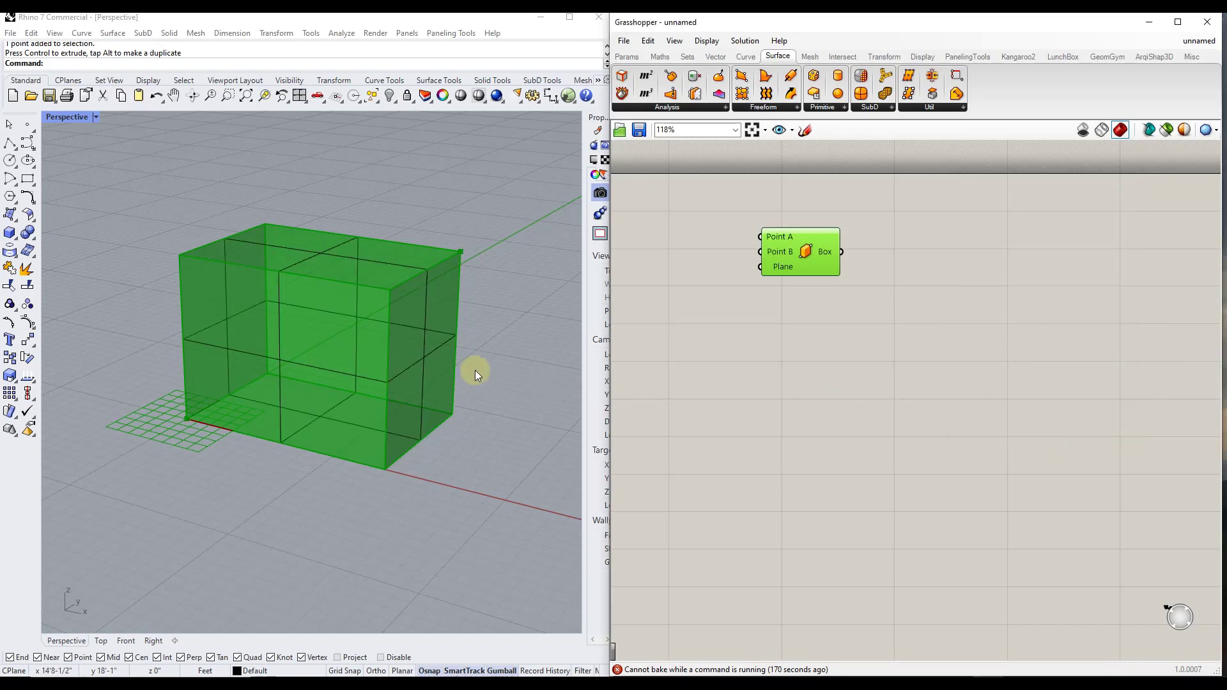
Move the baked box along the Y axis, clear of the Grasshopper preview, and select it again
click(422, 352)
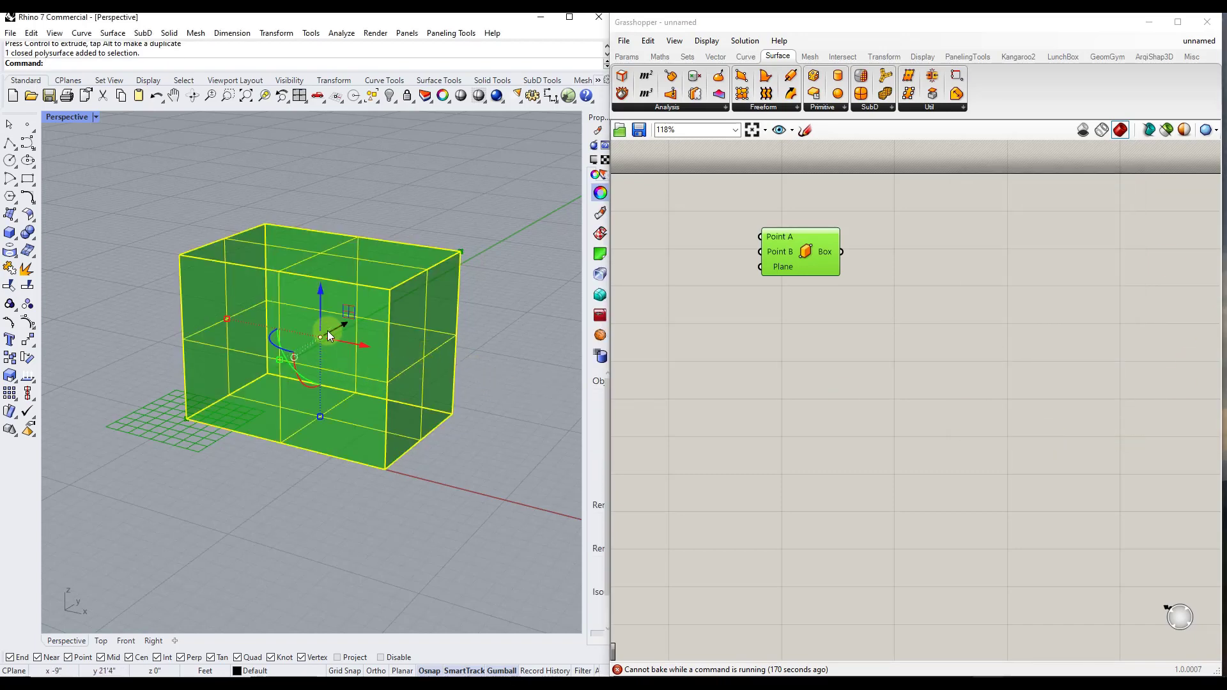
drag(327, 331, 462, 255)
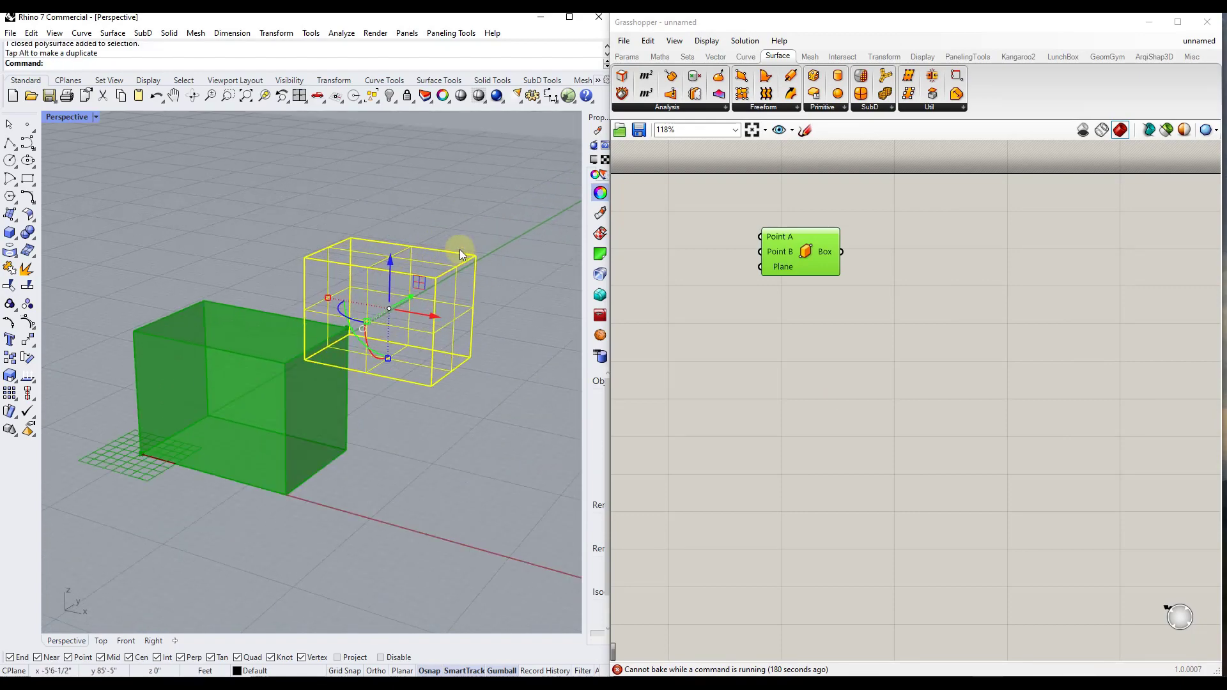
scroll(443, 301, up, 4)
mouse_move(461, 307)
right_down()
mouse_move(339, 297)
mouse_move(497, 310)
mouse_move(442, 297)
right_up()
click(504, 291)
scroll(457, 305, down, 3)
click(442, 296)
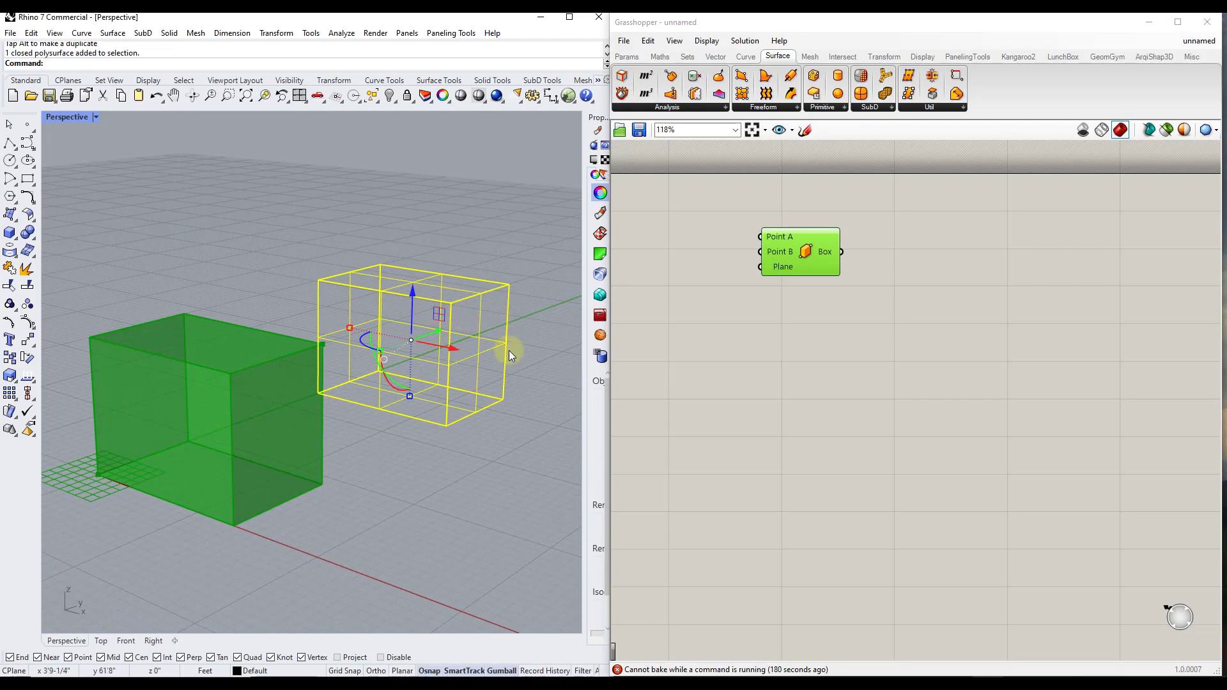
Switch the Perspective viewport to Shaded display and deselect the baked box
scroll(505, 351, up, 2)
right_drag(491, 354, 466, 349)
click(96, 117)
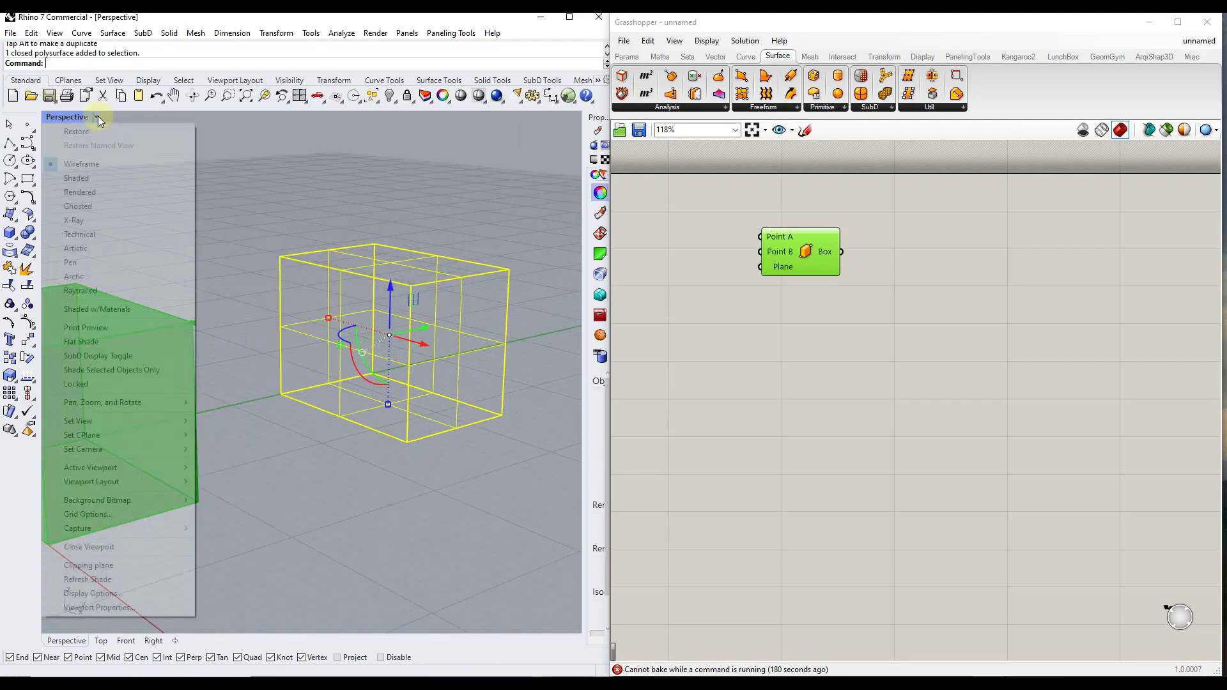
click(78, 179)
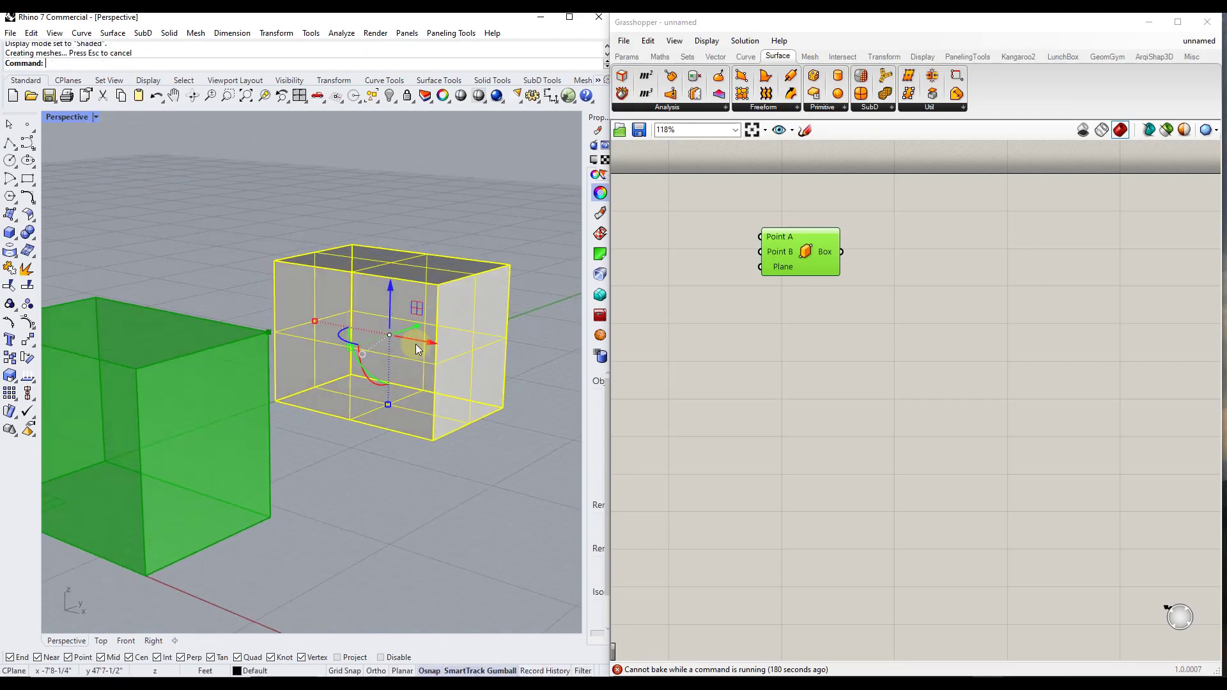
click(539, 350)
Move the raised corner point outward along the X and Y axes to enlarge the Grasshopper preview box
click(450, 306)
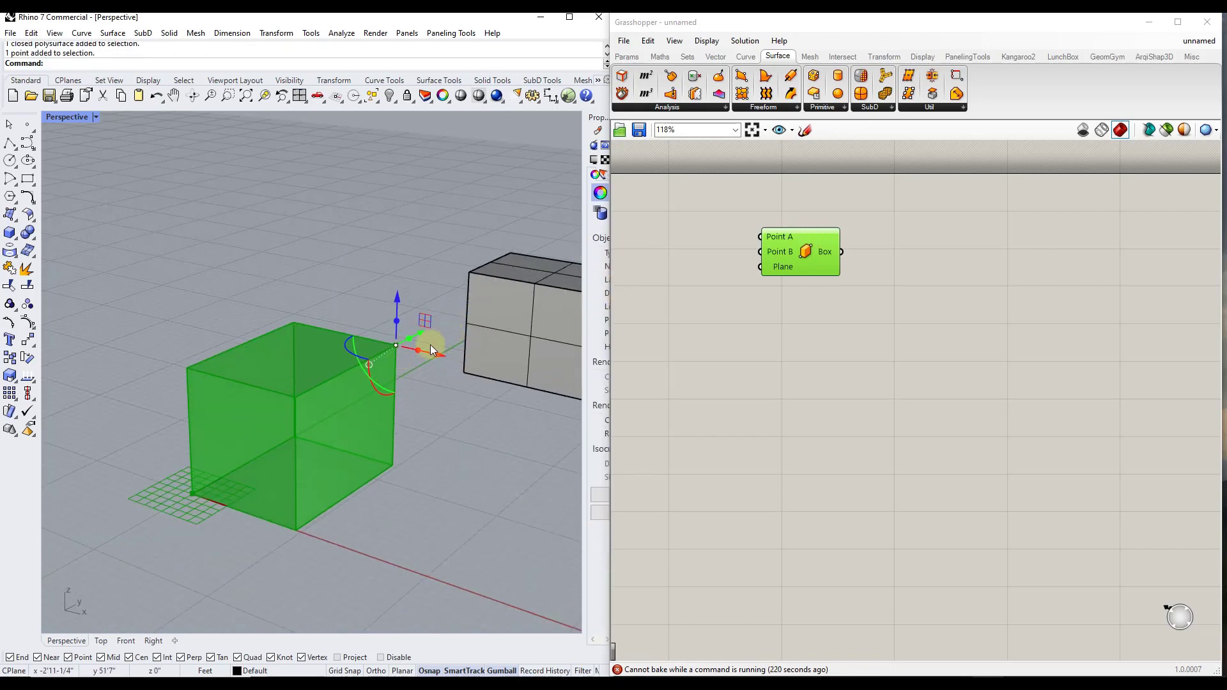
drag(436, 356, 456, 339)
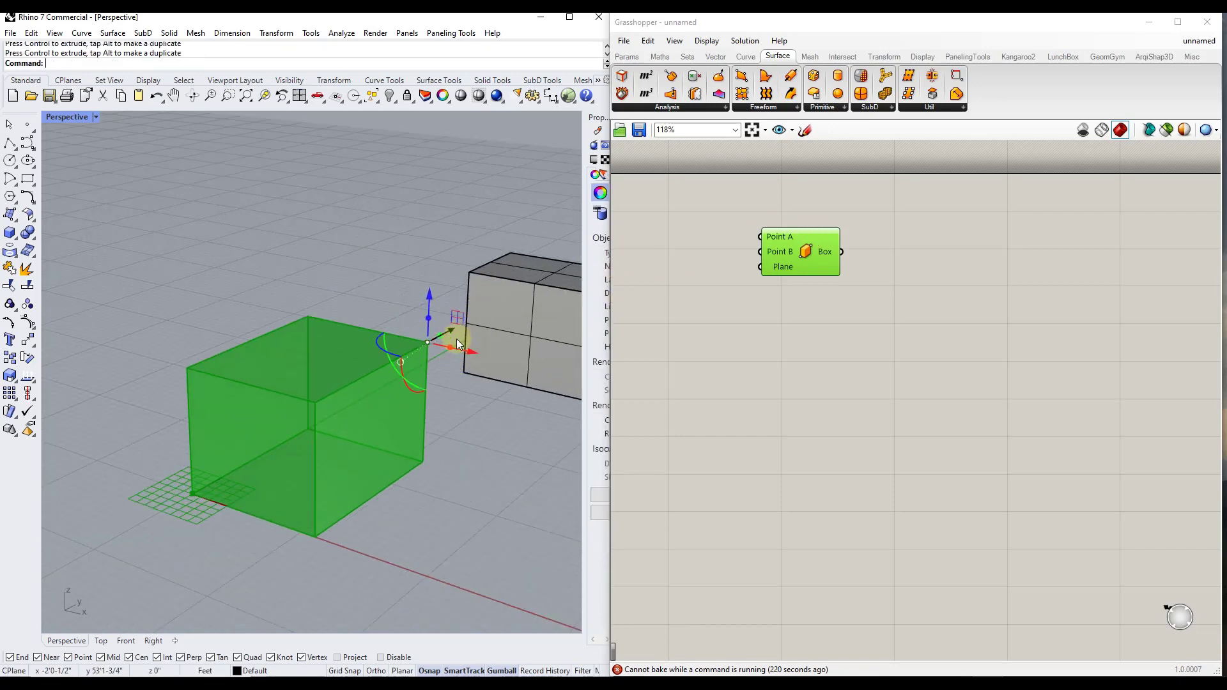
scroll(409, 356, down, 3)
Select the baked box and reposition it in several moves until it sits well away from the Grasshopper preview
click(529, 329)
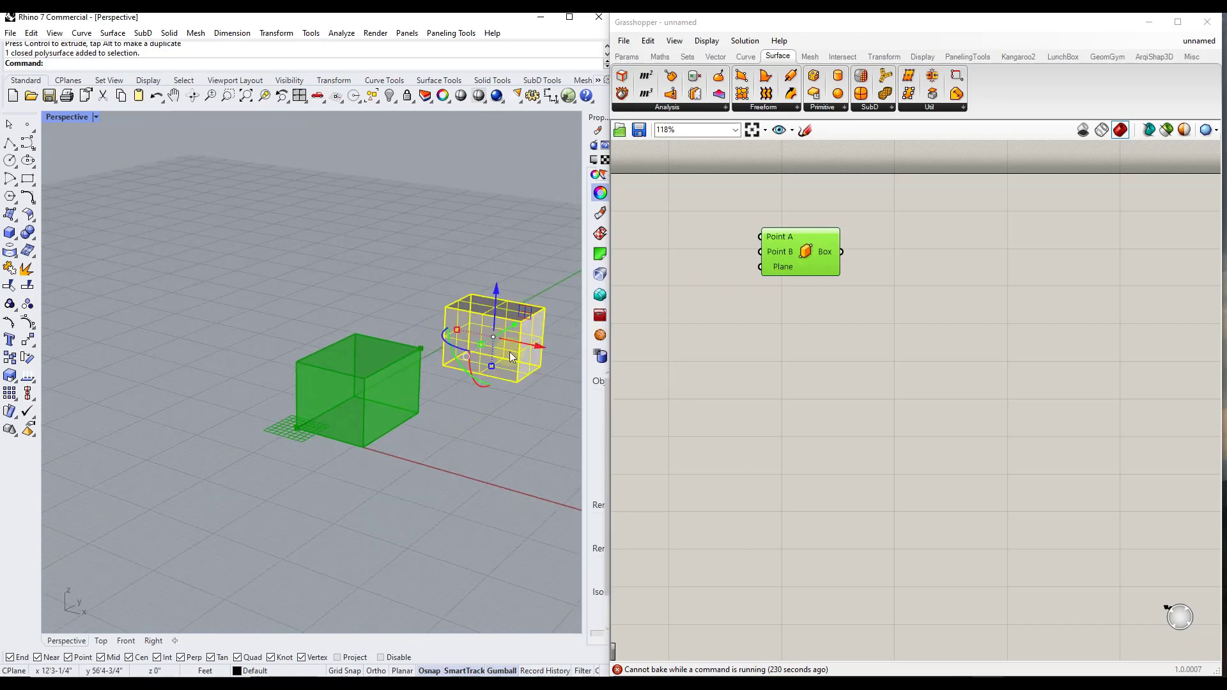
scroll(519, 358, up, 1)
scroll(520, 359, up, 4)
scroll(514, 360, down, 4)
scroll(490, 373, up, 3)
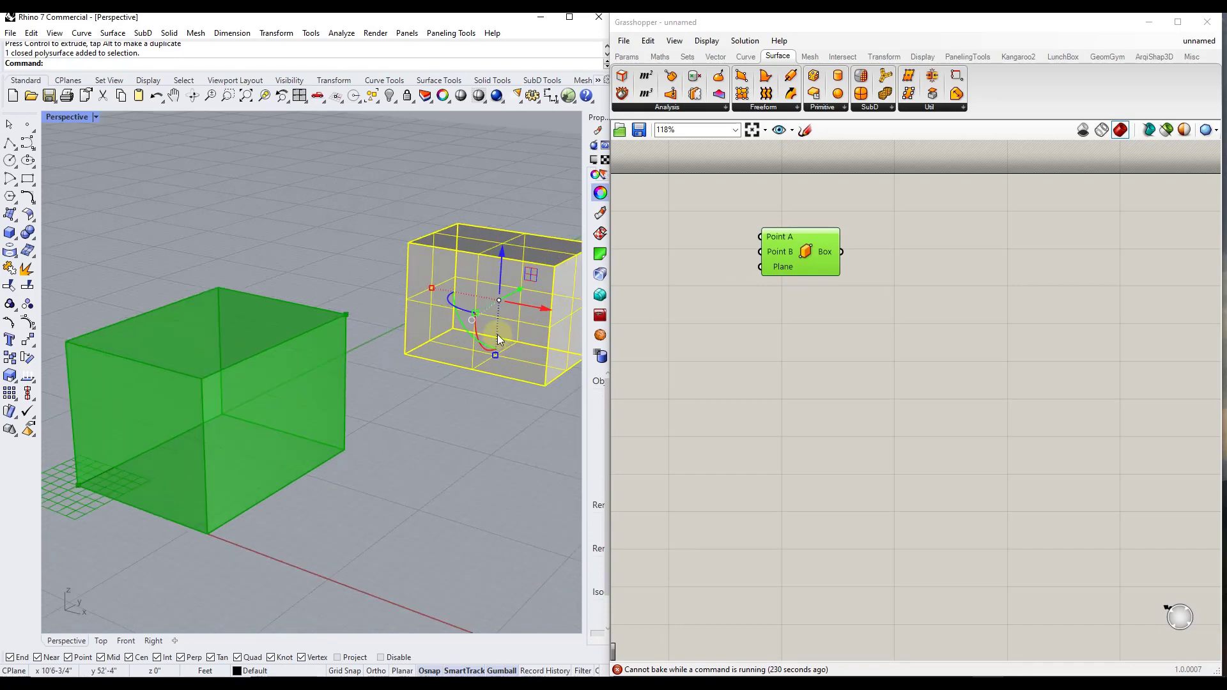
scroll(501, 334, down, 3)
drag(503, 310, 473, 314)
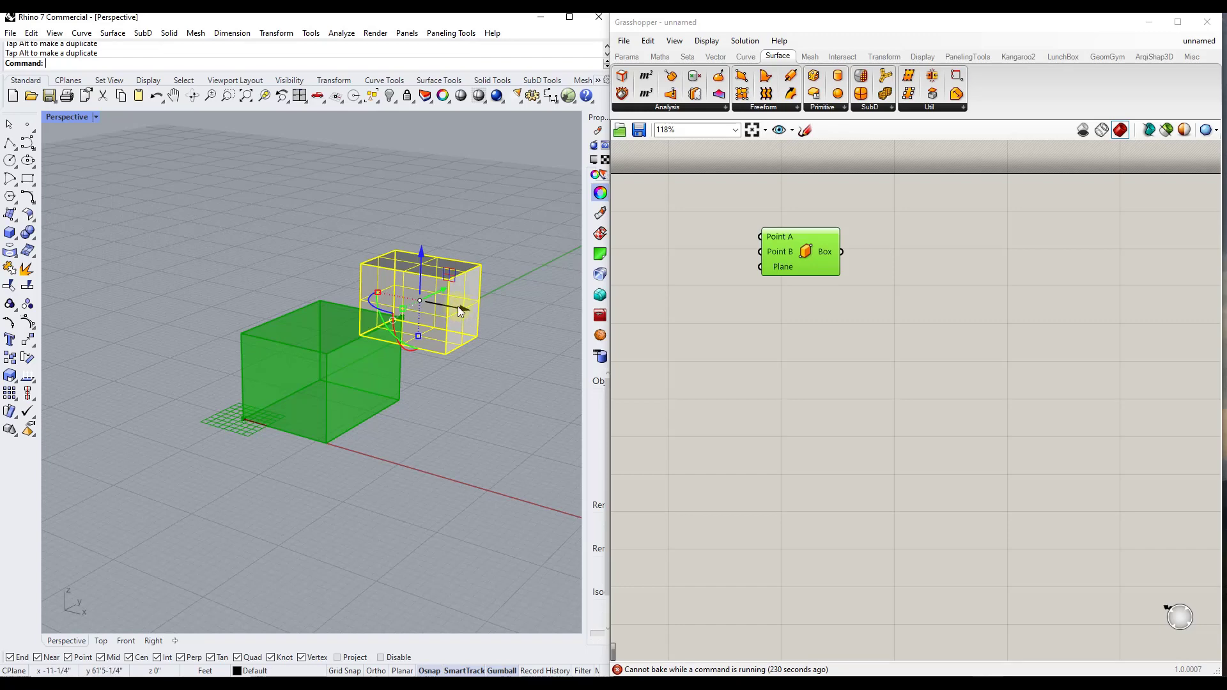
drag(458, 305, 426, 356)
scroll(419, 349, down, 3)
click(377, 368)
drag(453, 287, 459, 171)
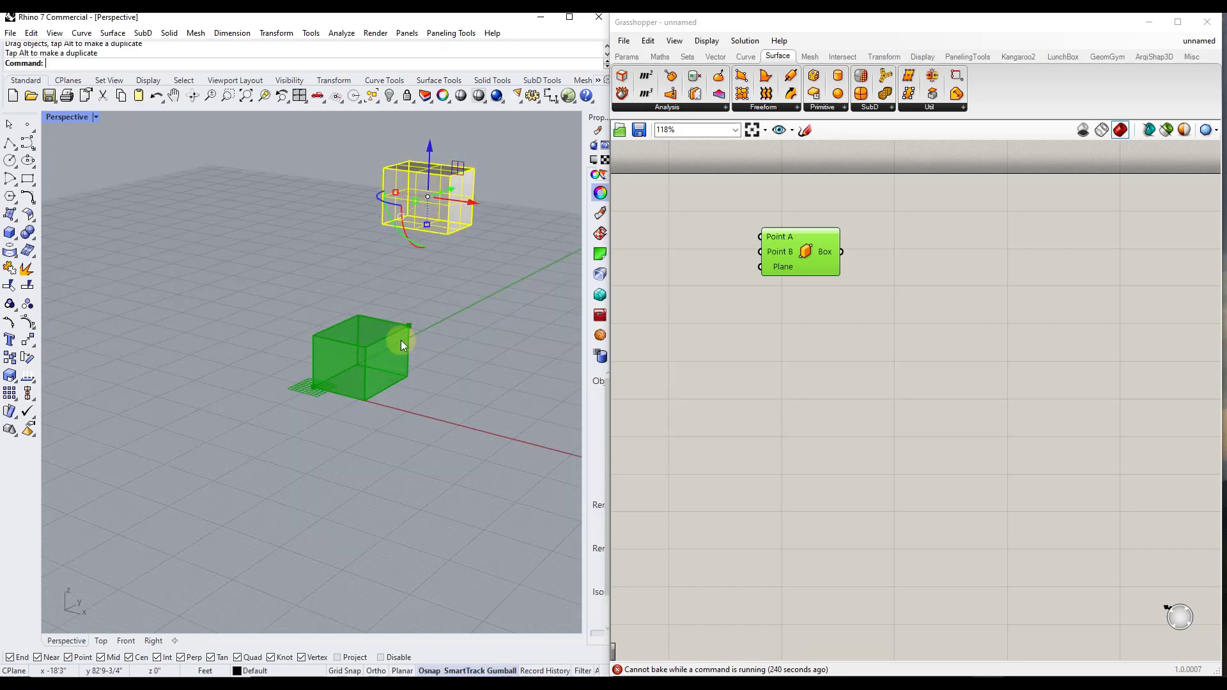
Stretch the preview box far along the Y axis by its raised corner point and bake it with the object name "Box2"
drag(394, 308, 545, 271)
right_click(796, 240)
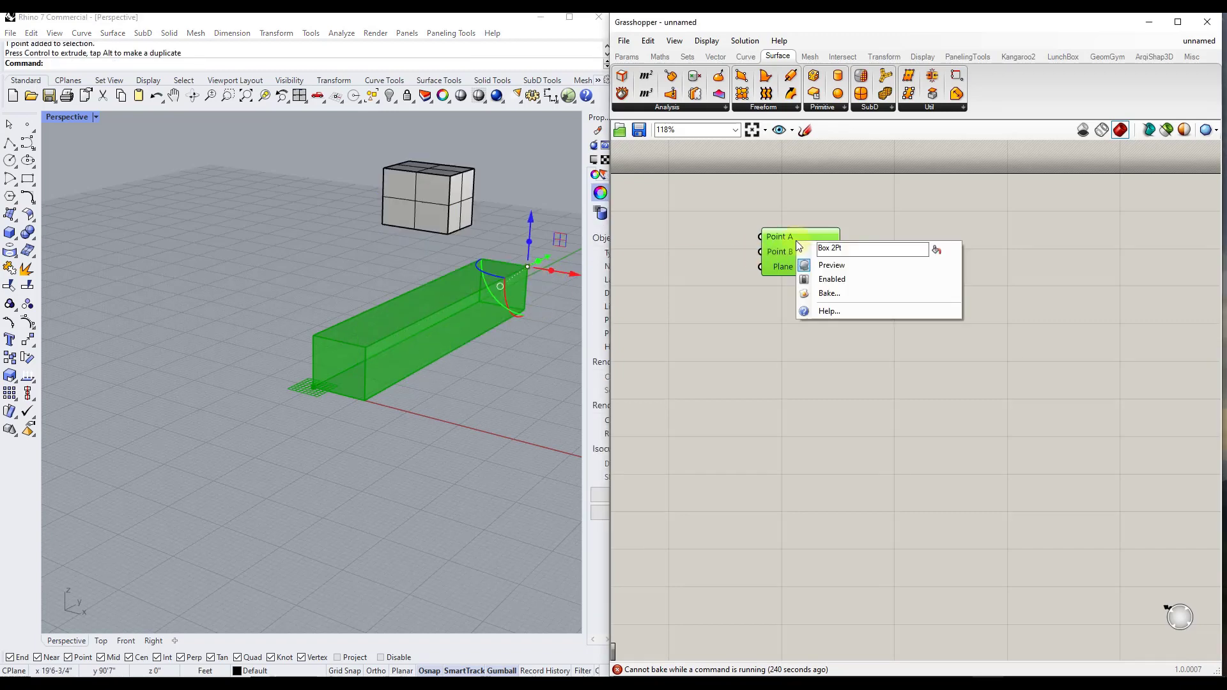
click(825, 290)
click(800, 183)
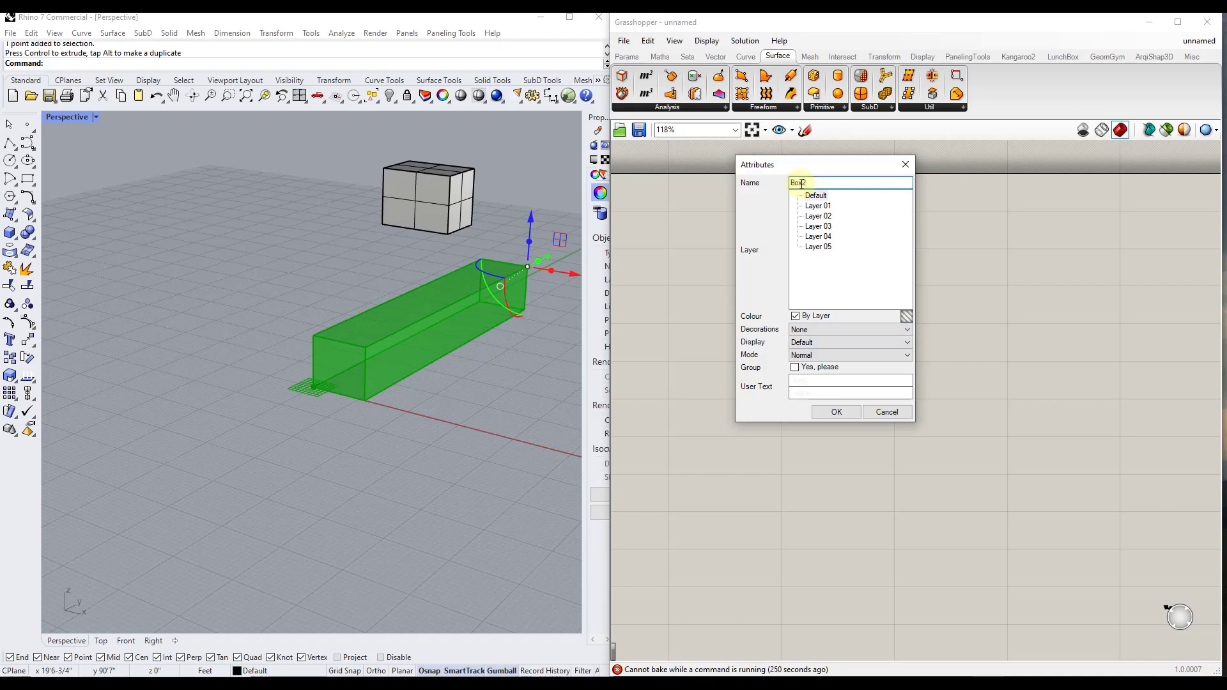
click(848, 417)
Move the newly baked long box in the negative X direction, clear of the preview, and select the first baked box
click(419, 330)
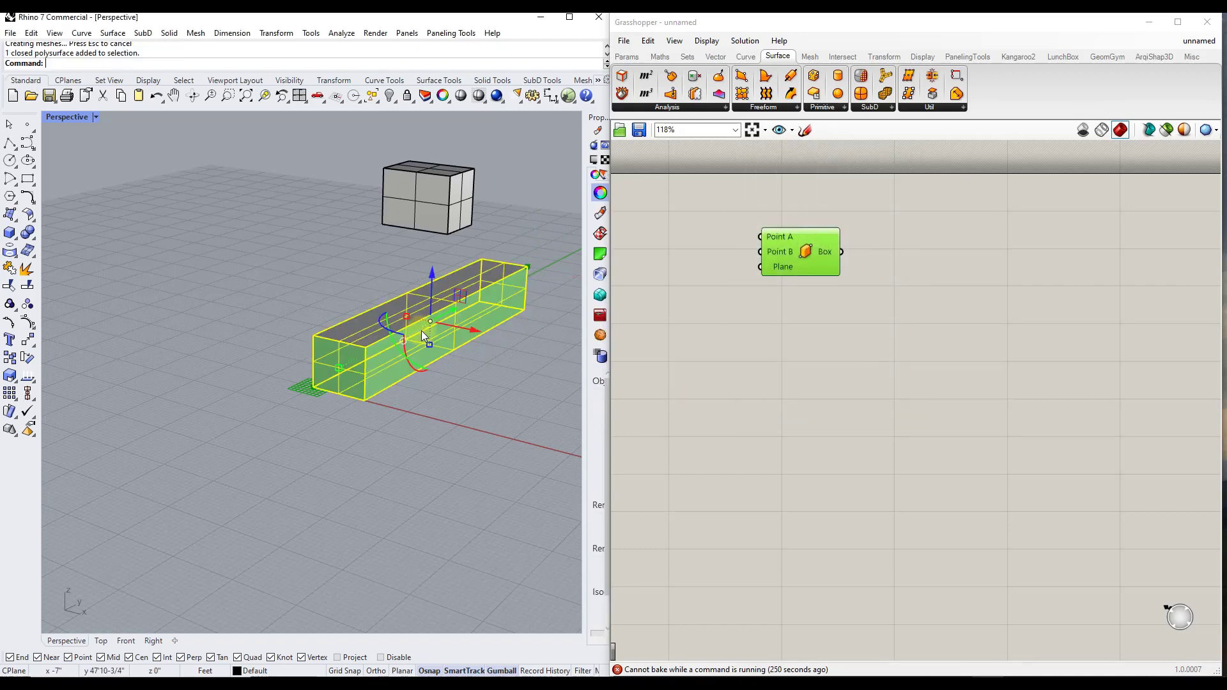
drag(421, 332, 230, 321)
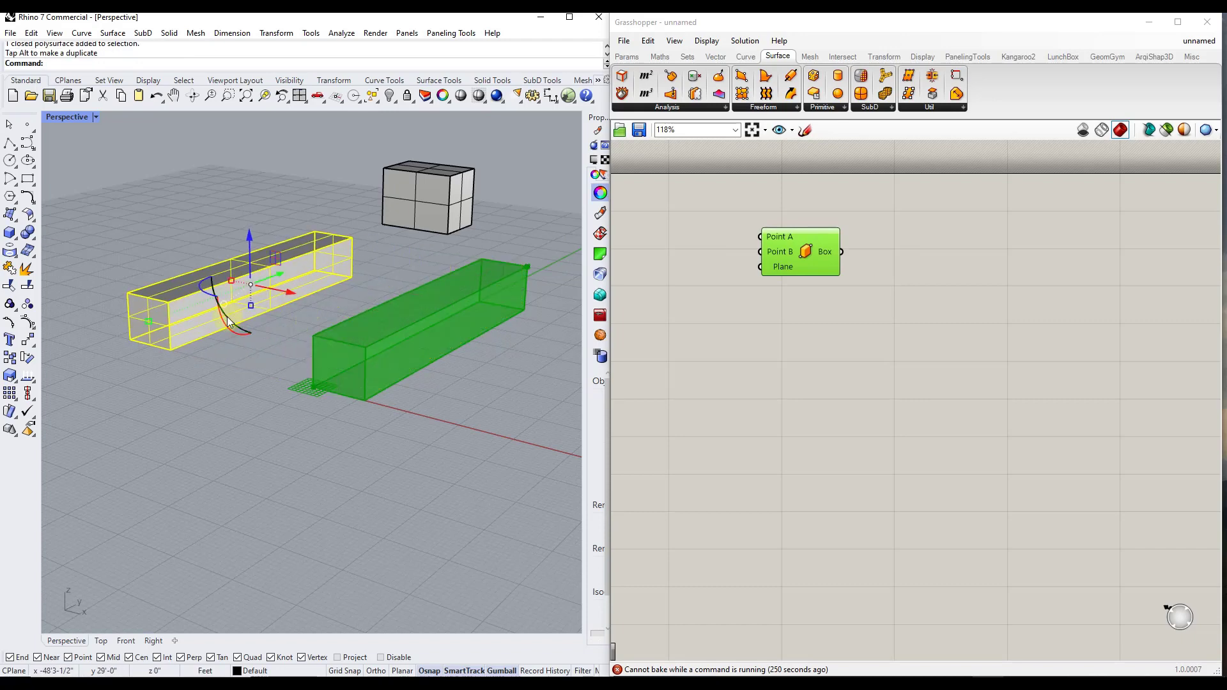
click(270, 336)
click(420, 200)
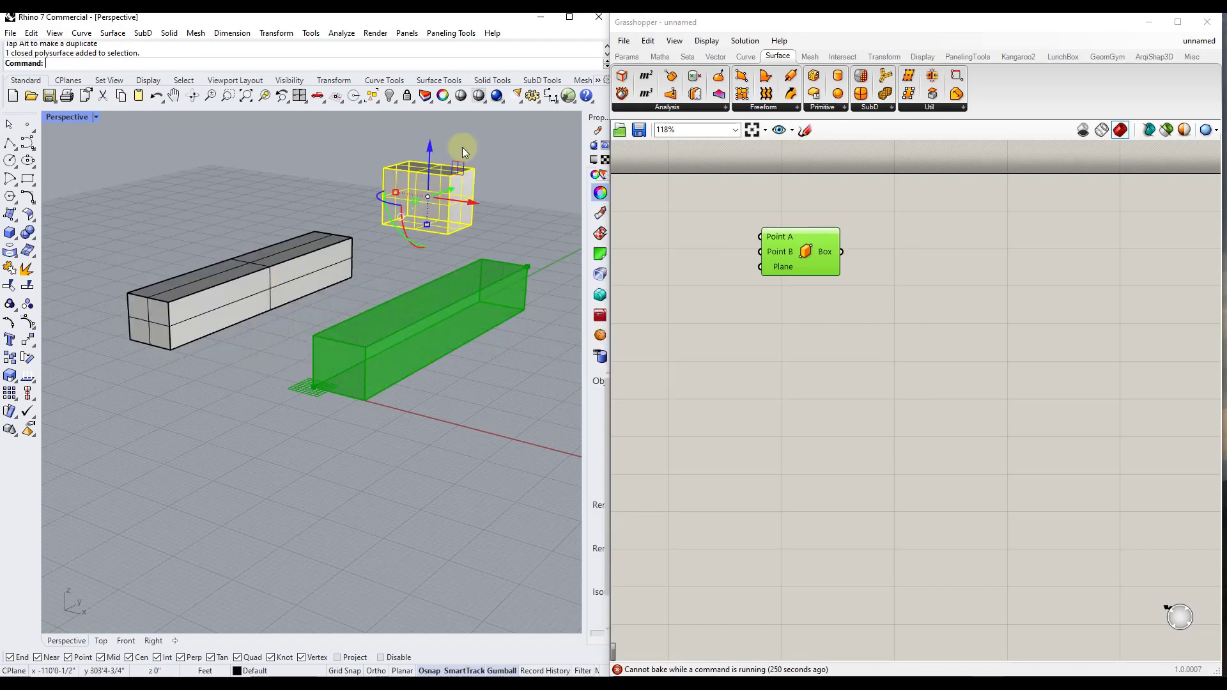
right_drag(484, 199, 480, 229)
scroll(510, 206, down, 5)
scroll(470, 199, up, 7)
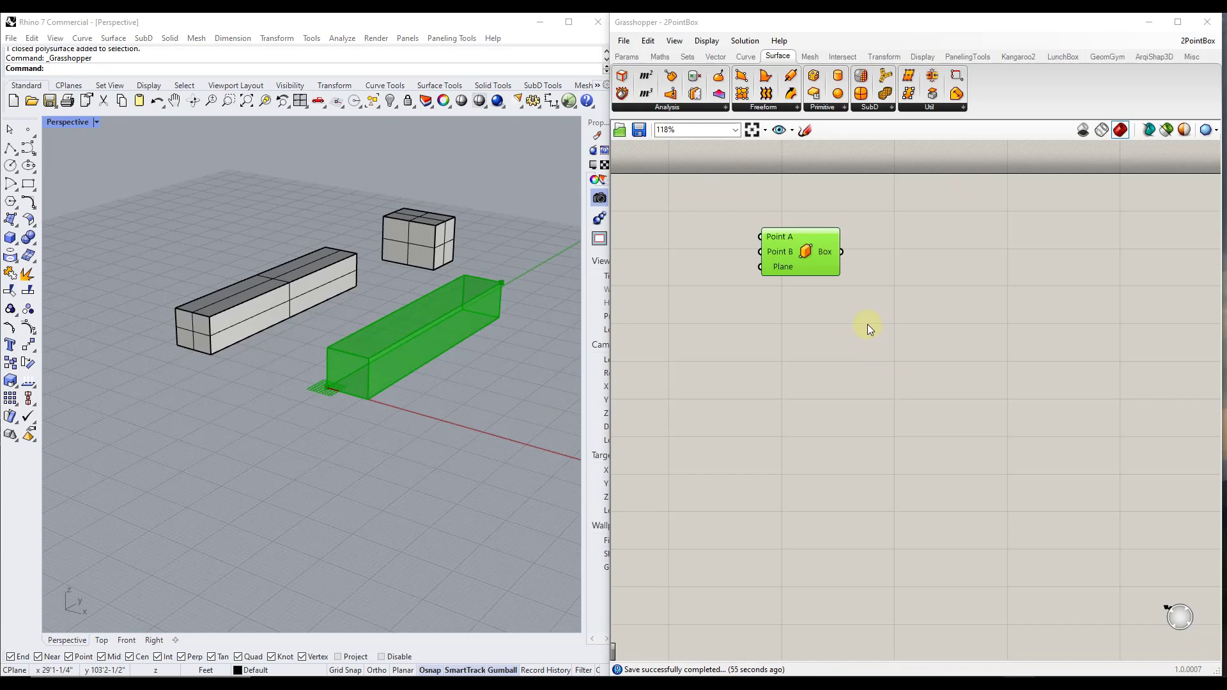
Save the Grasshopper definition under the name 2PointBox.gh in the Grasshopper Files folder, replacing the existing file
click(624, 40)
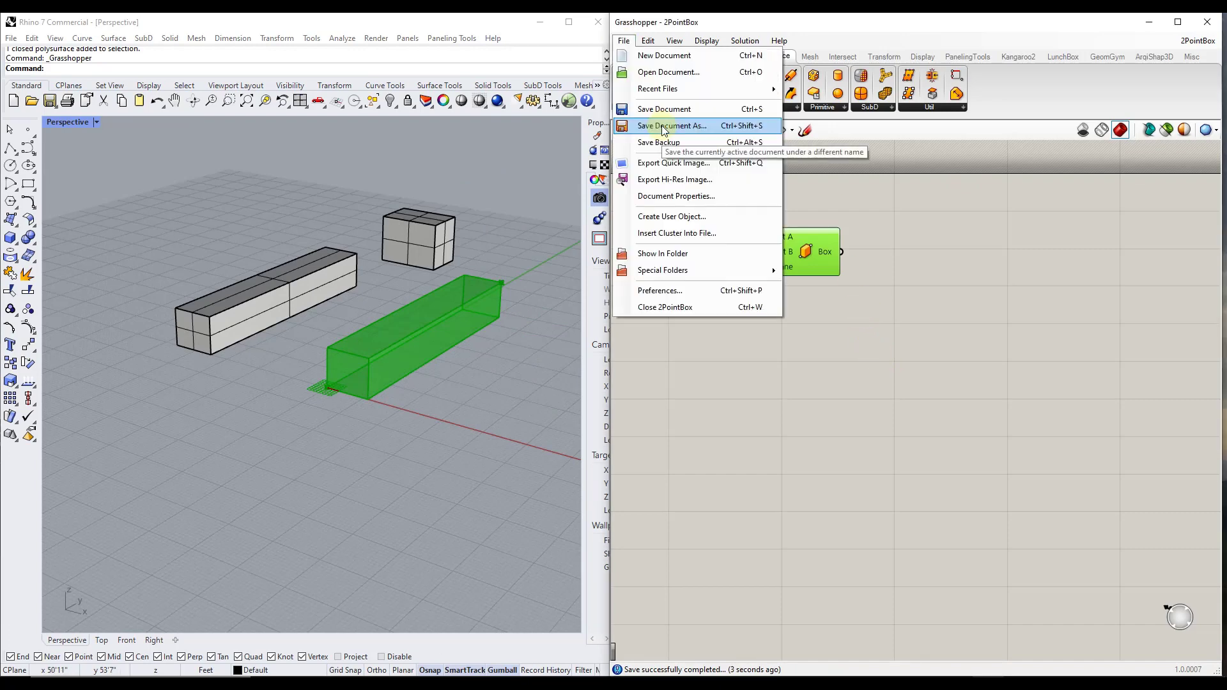
click(662, 125)
click(626, 390)
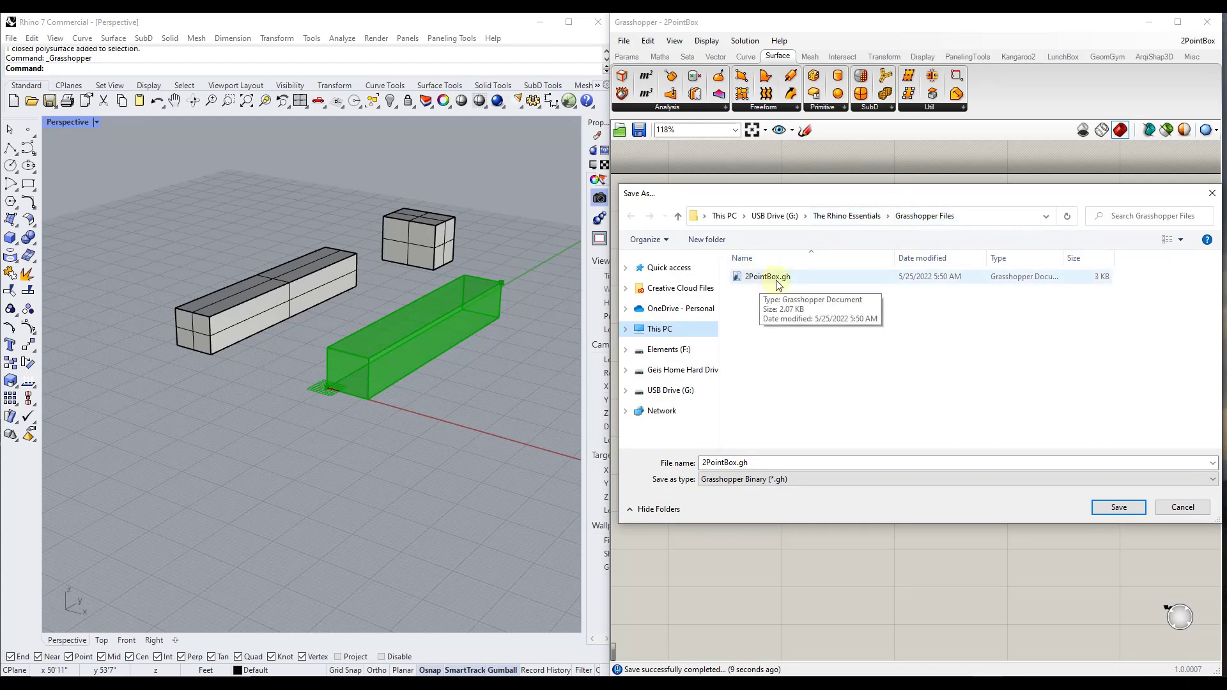
click(1112, 507)
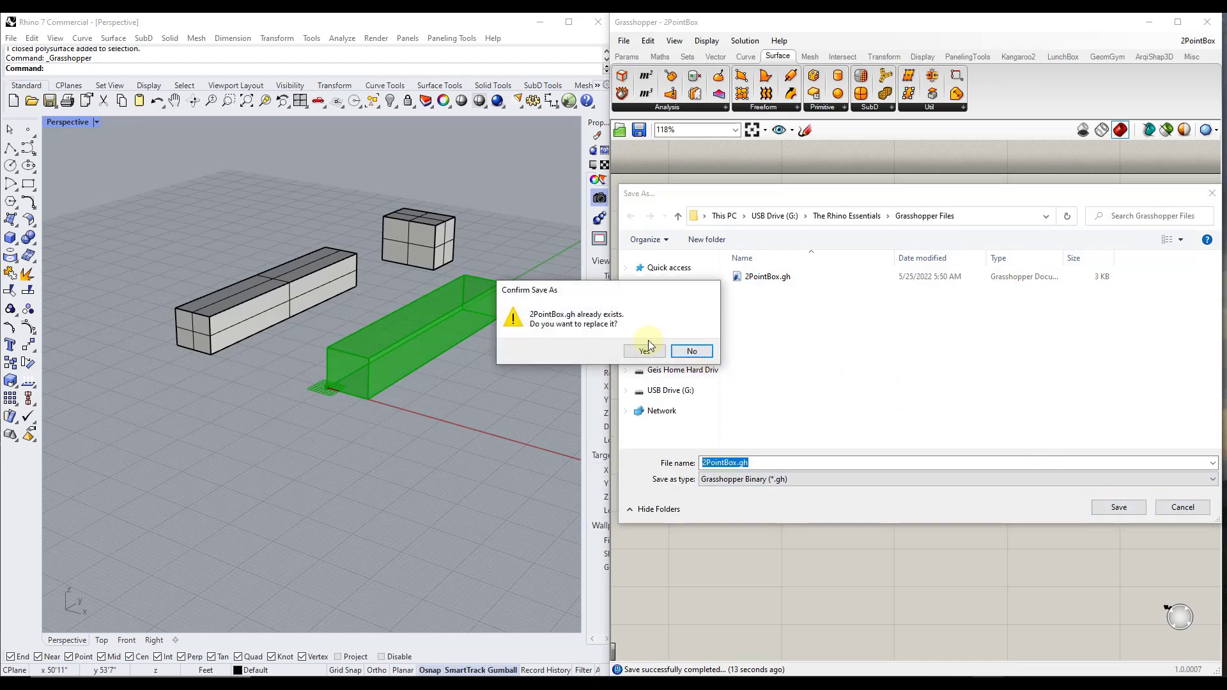
click(645, 351)
Start a new, empty Grasshopper document
click(623, 40)
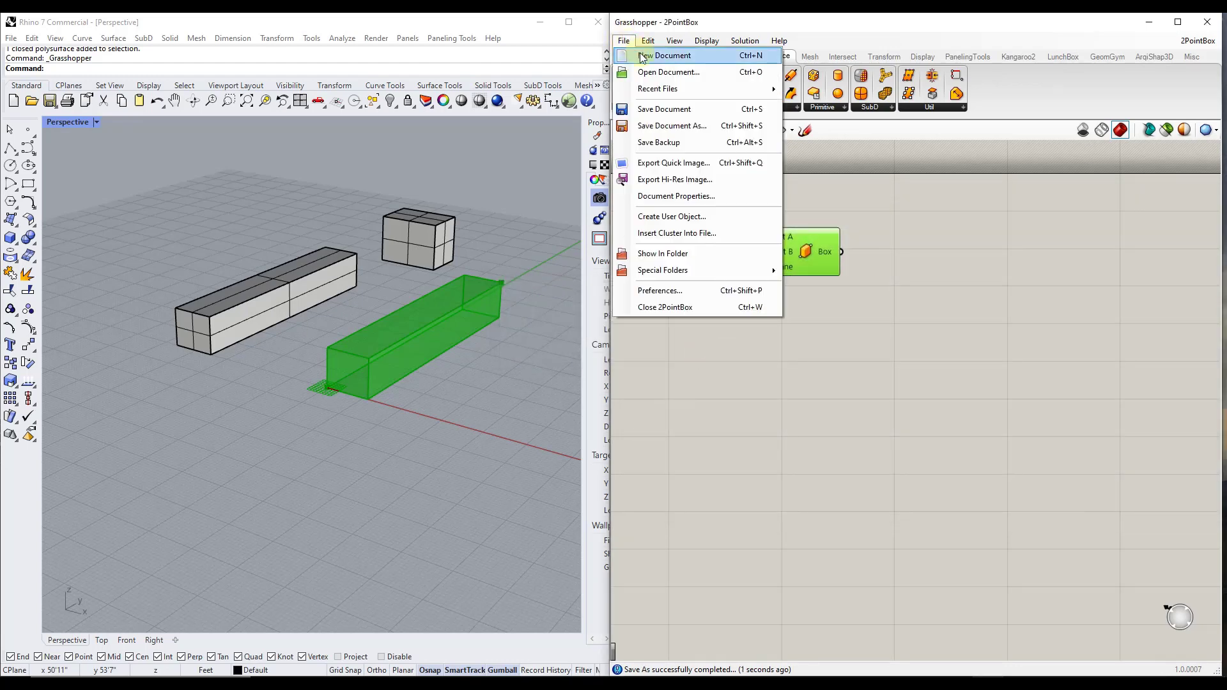
click(643, 57)
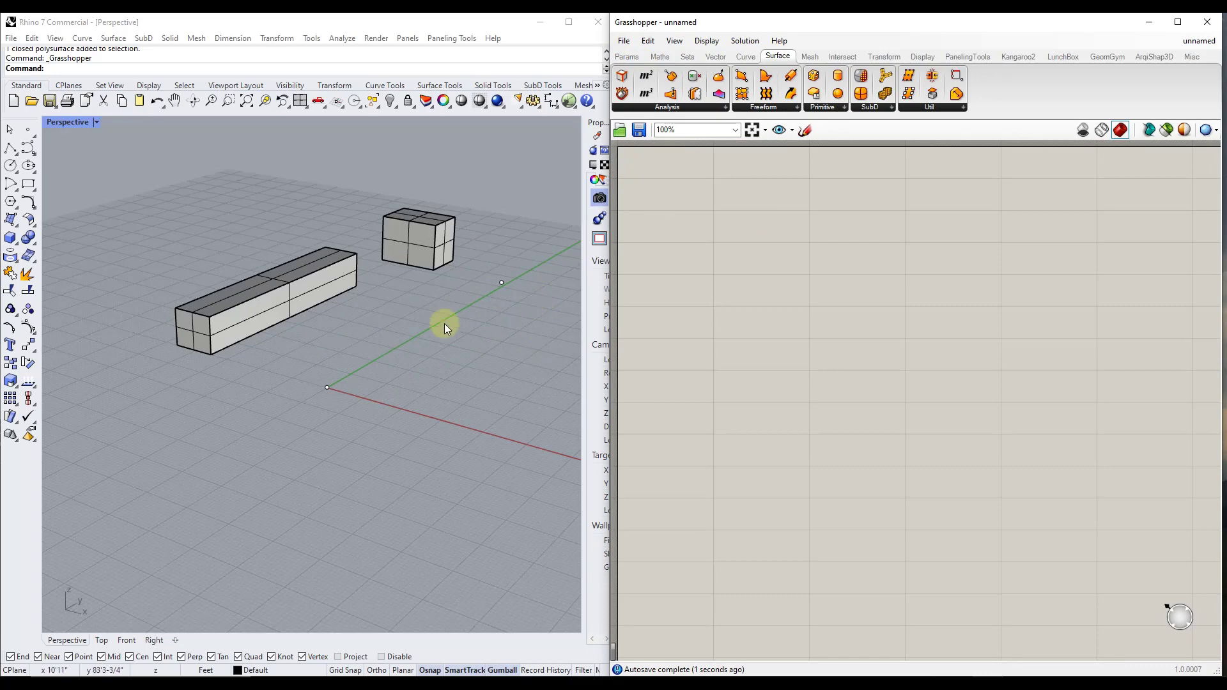
right_drag(446, 327, 400, 290)
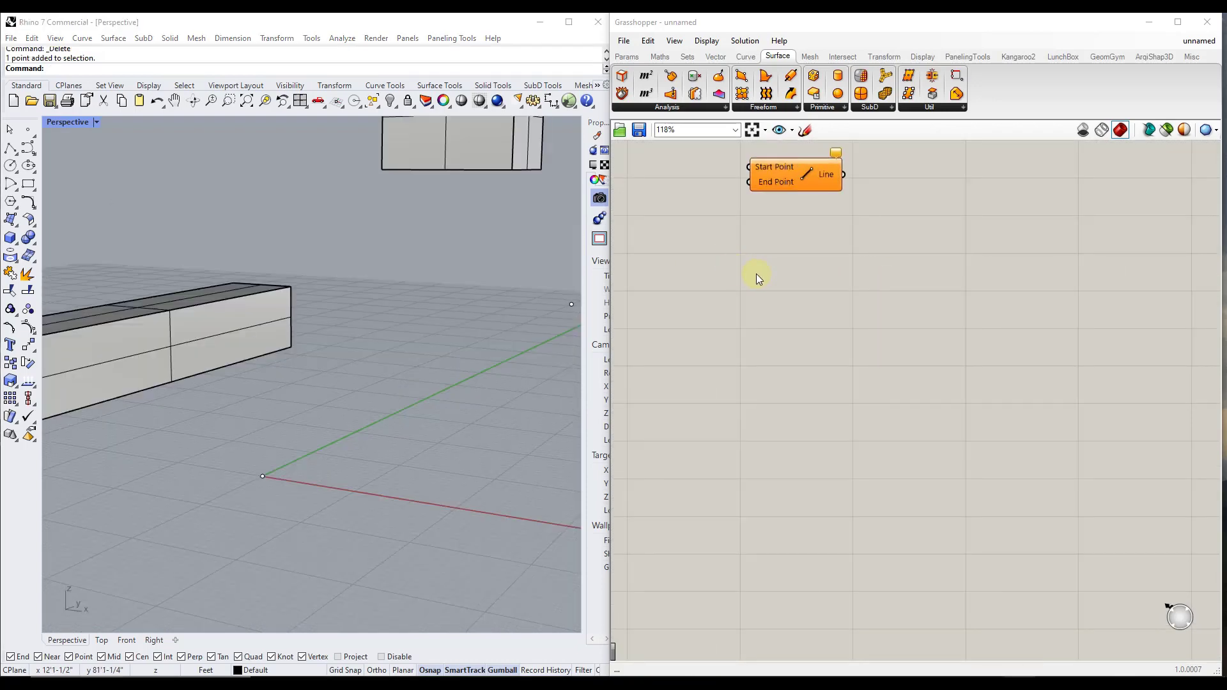
click(760, 279)
Add a Line SDL component found by searching for "line" and place it below the existing Line component
right_click(894, 274)
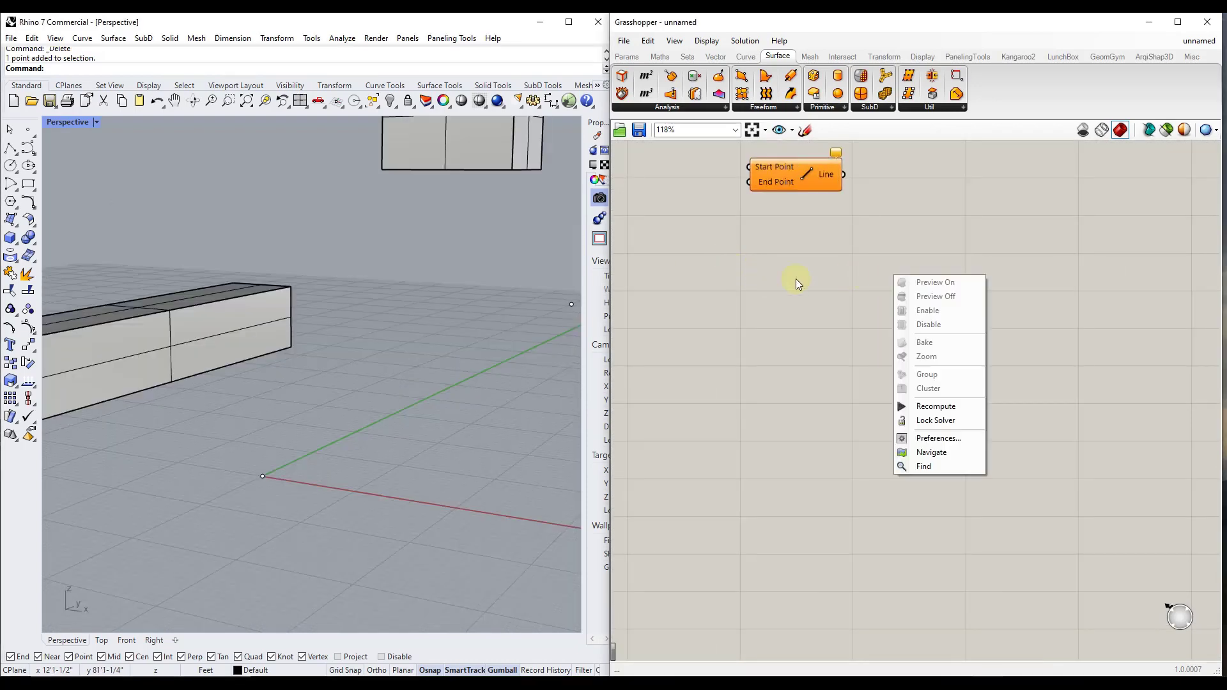
click(749, 280)
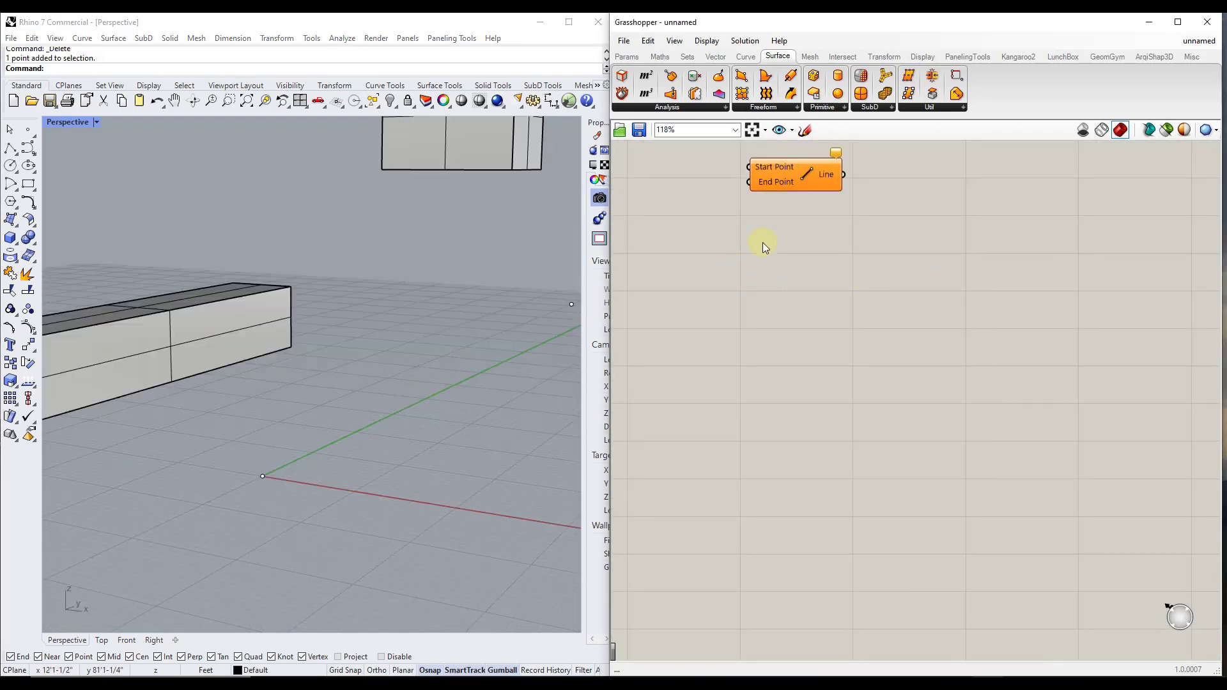
double_click(791, 277)
text(line)
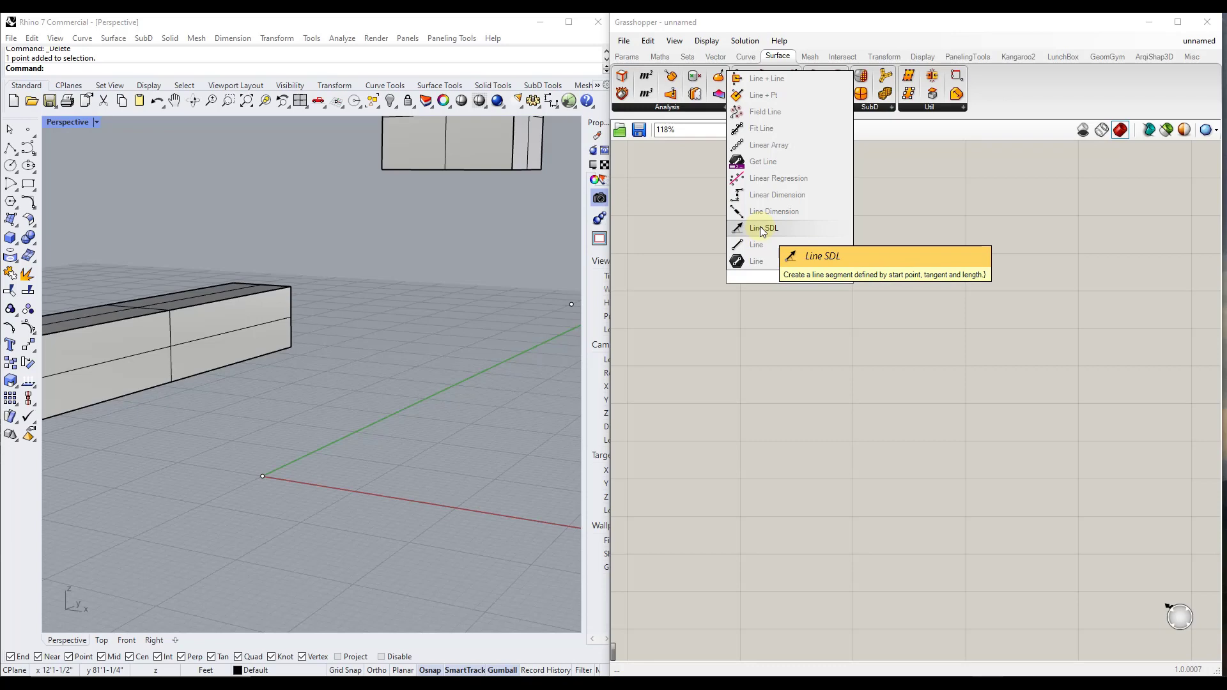
click(761, 229)
drag(773, 271, 859, 291)
Assign the Rhino point at the origin to the Line SDL component's Start input and shift the component slightly down
click(252, 472)
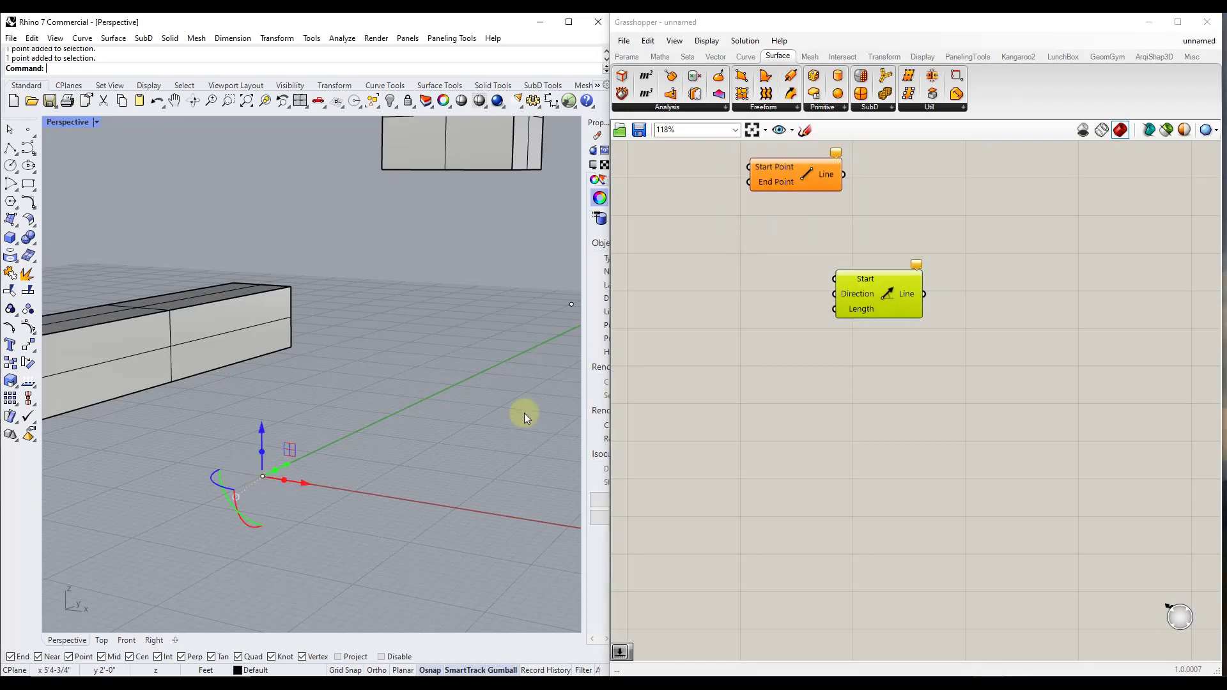
right_click(866, 280)
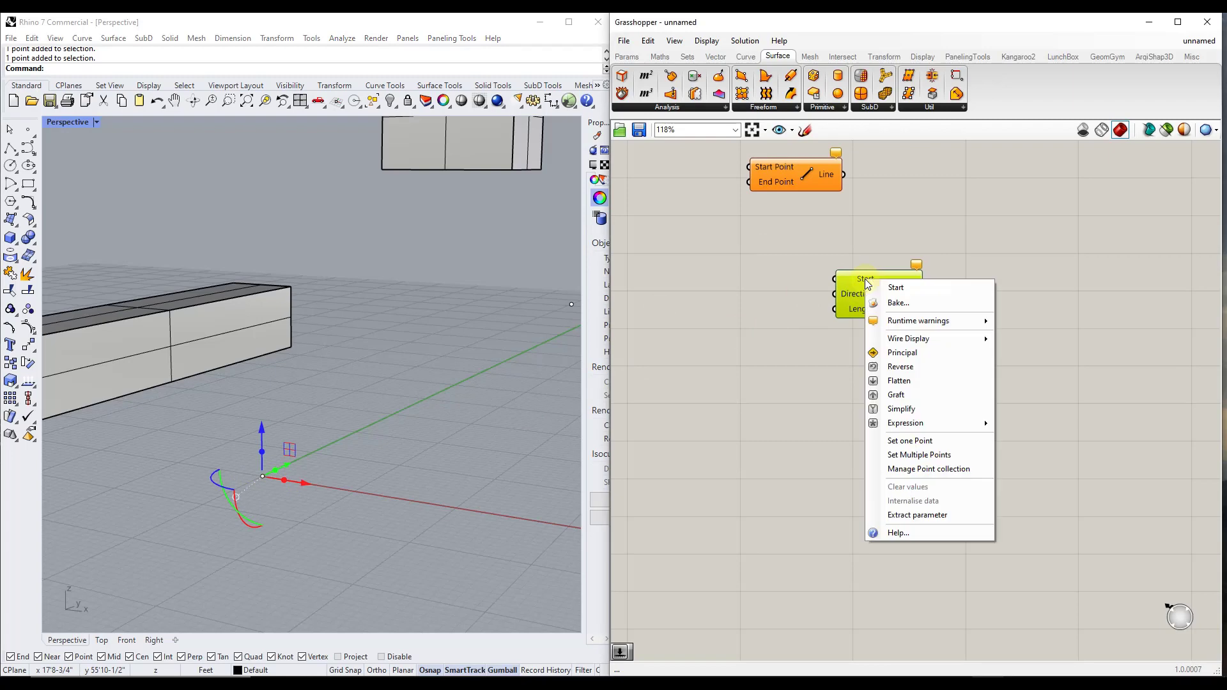
click(902, 441)
drag(860, 305, 895, 330)
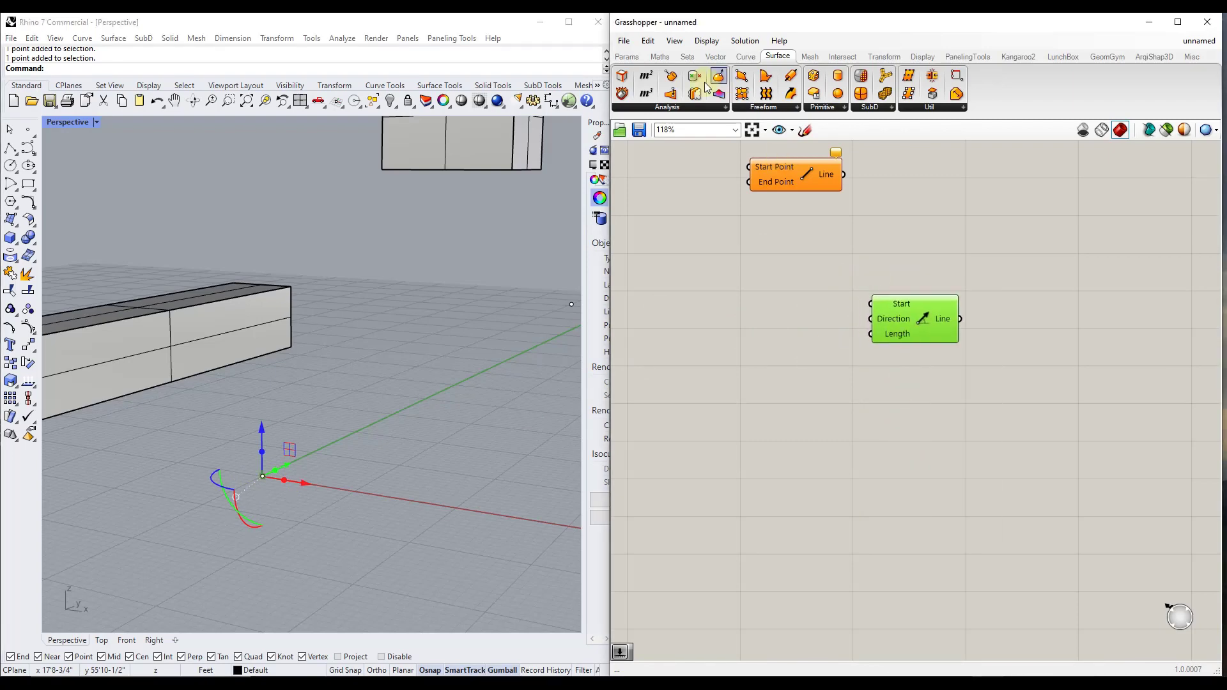
Place a Number Slider beside the Line SDL component and connect it to the Length input
click(627, 56)
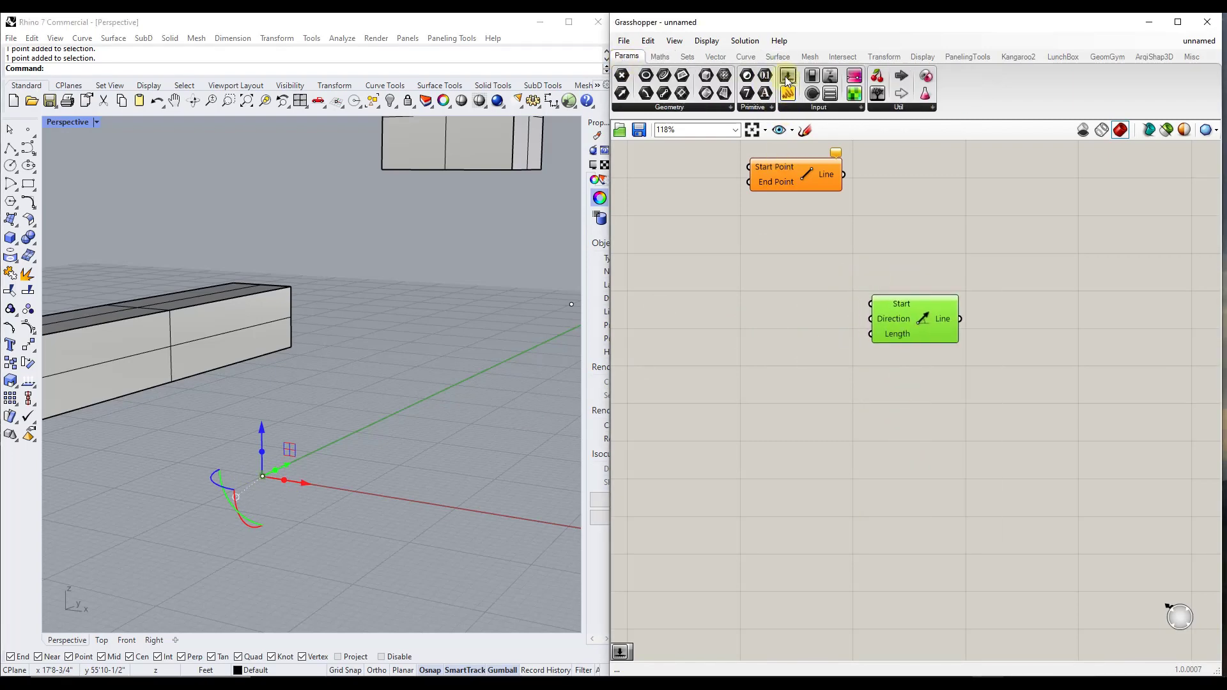
drag(788, 78, 671, 319)
drag(786, 319, 873, 334)
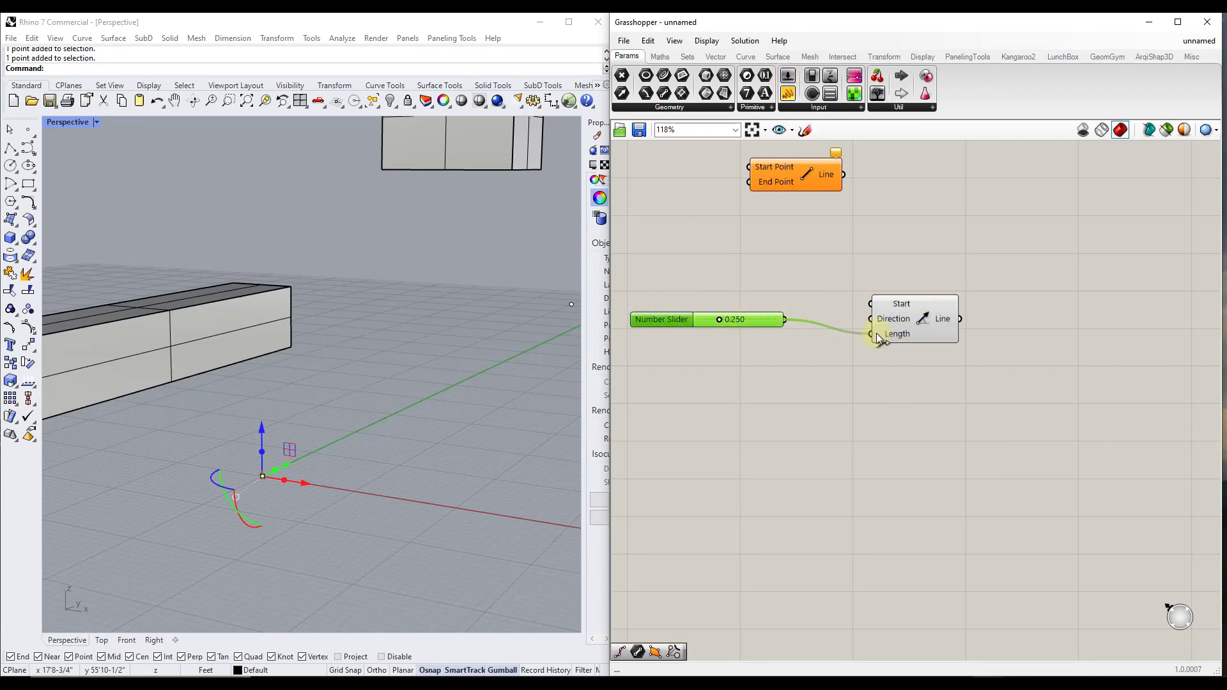
Set the Number Slider's maximum to 15
right_click(721, 320)
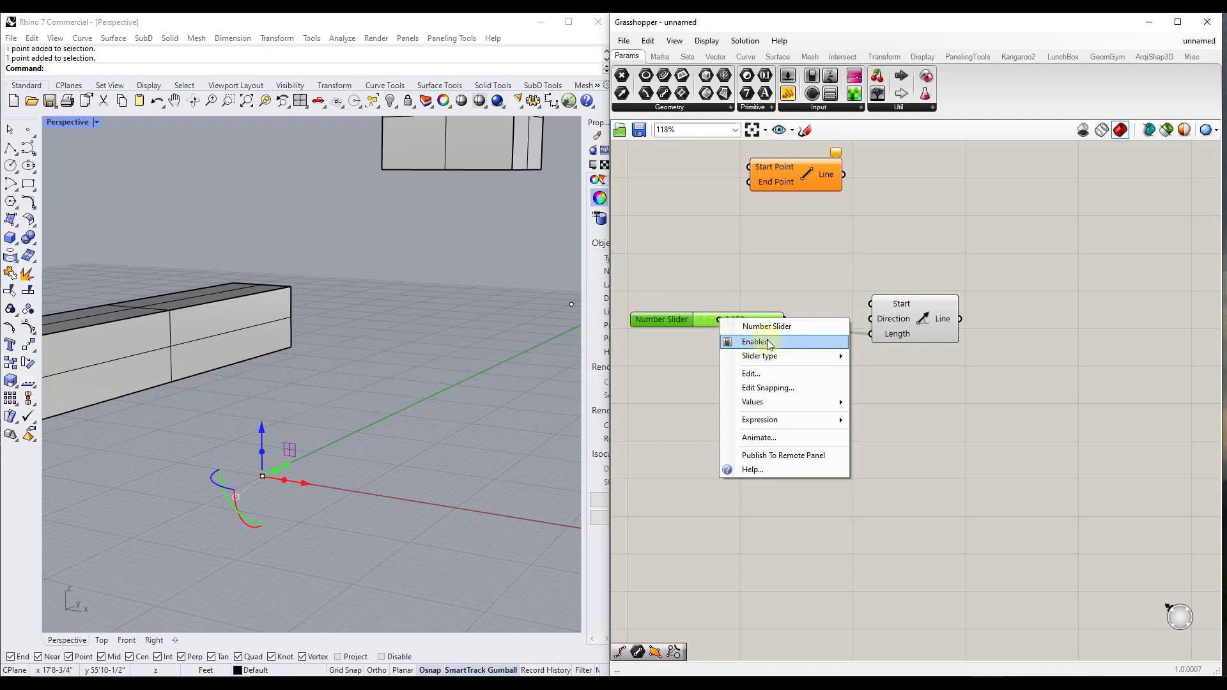
click(757, 374)
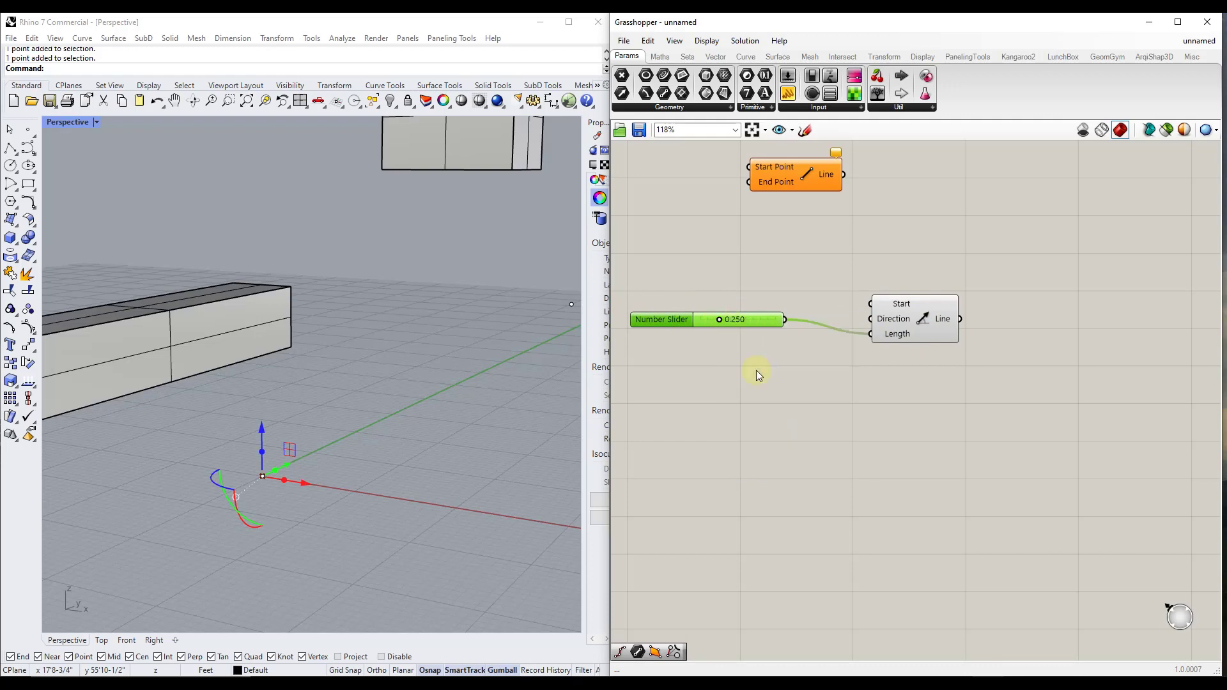
double_click(776, 404)
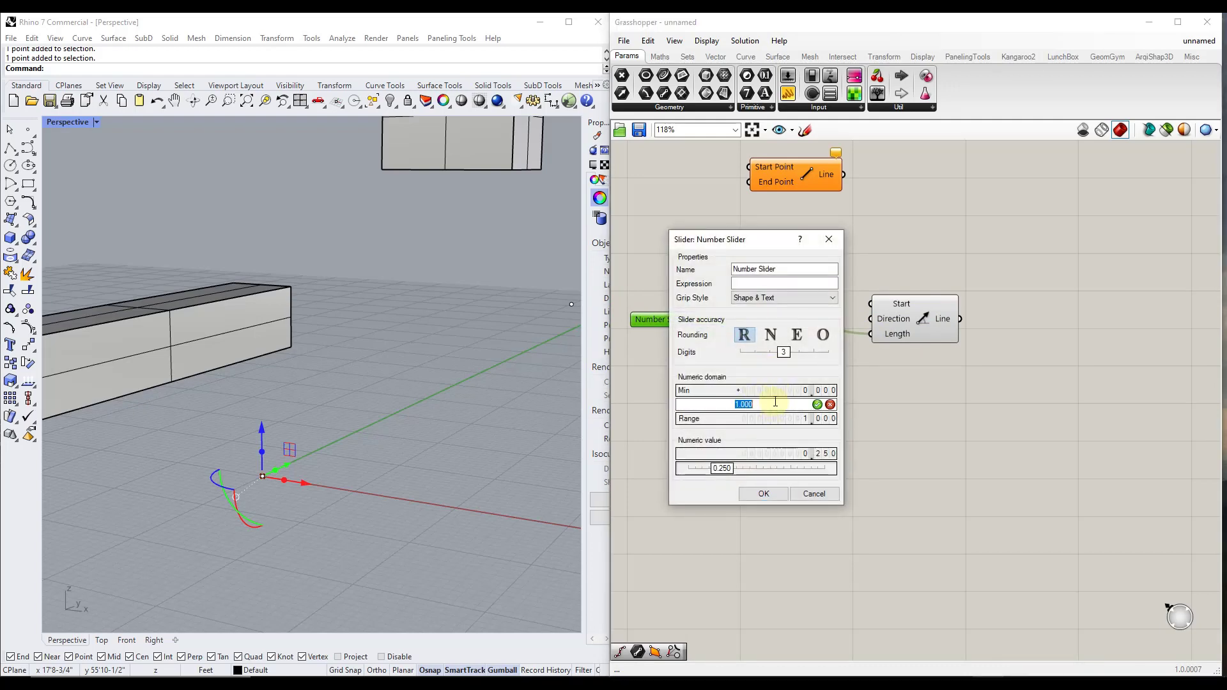
text(15)
key(Return)
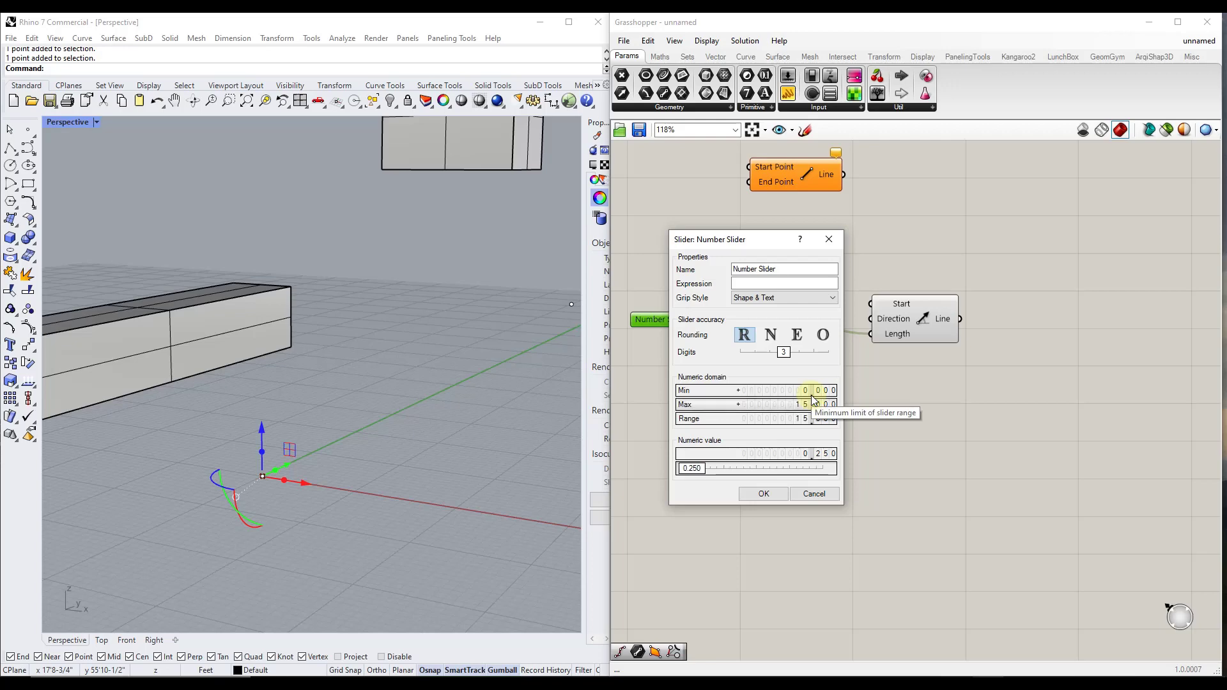
key(Return)
Raise the slider value to 15.000 and move the Line SDL component slightly up and away from the slider
drag(704, 321, 745, 319)
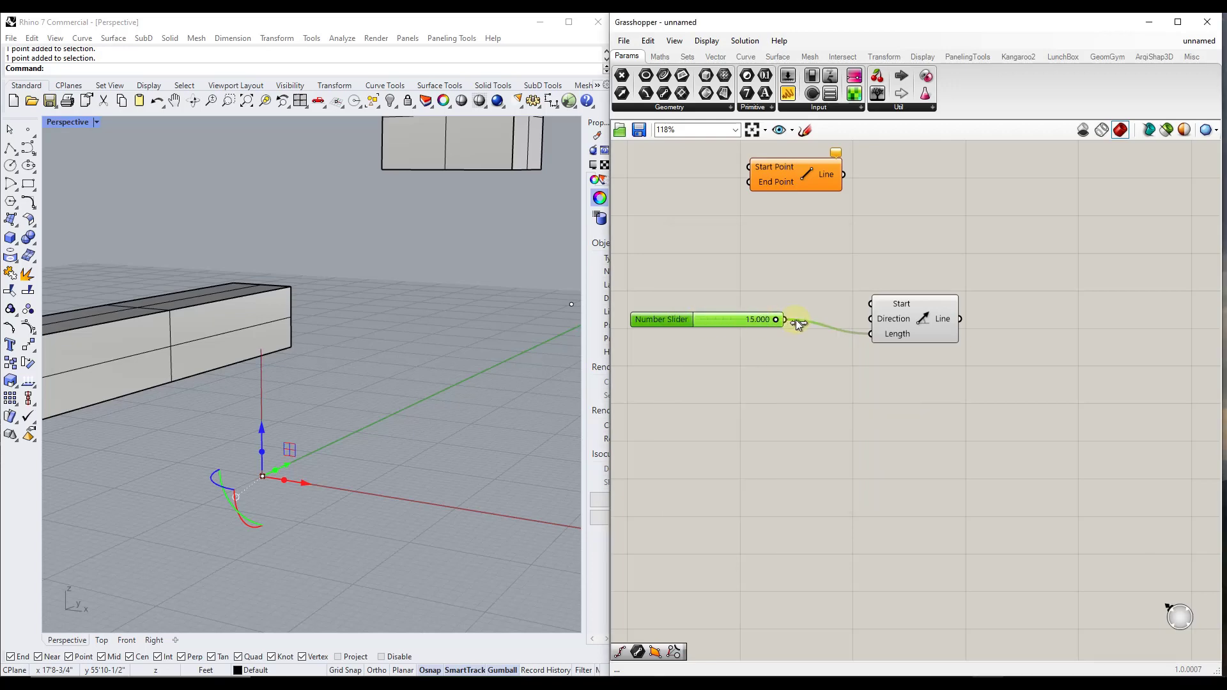
right_drag(267, 314, 260, 363)
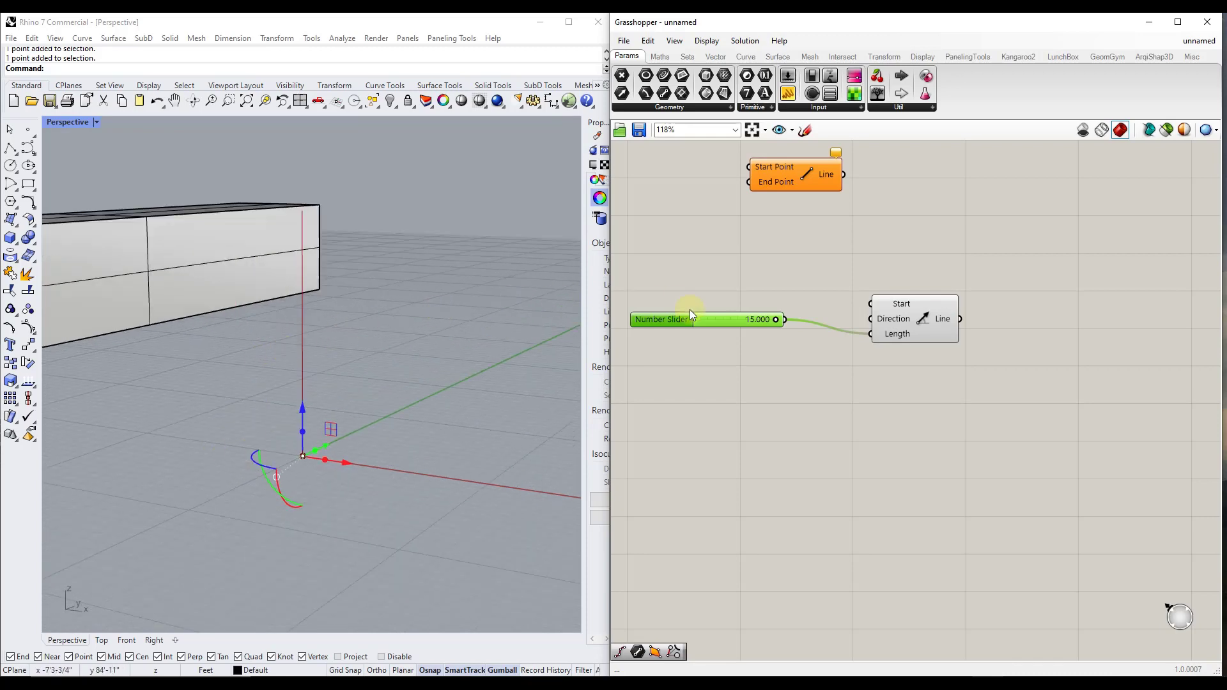
drag(905, 319, 923, 306)
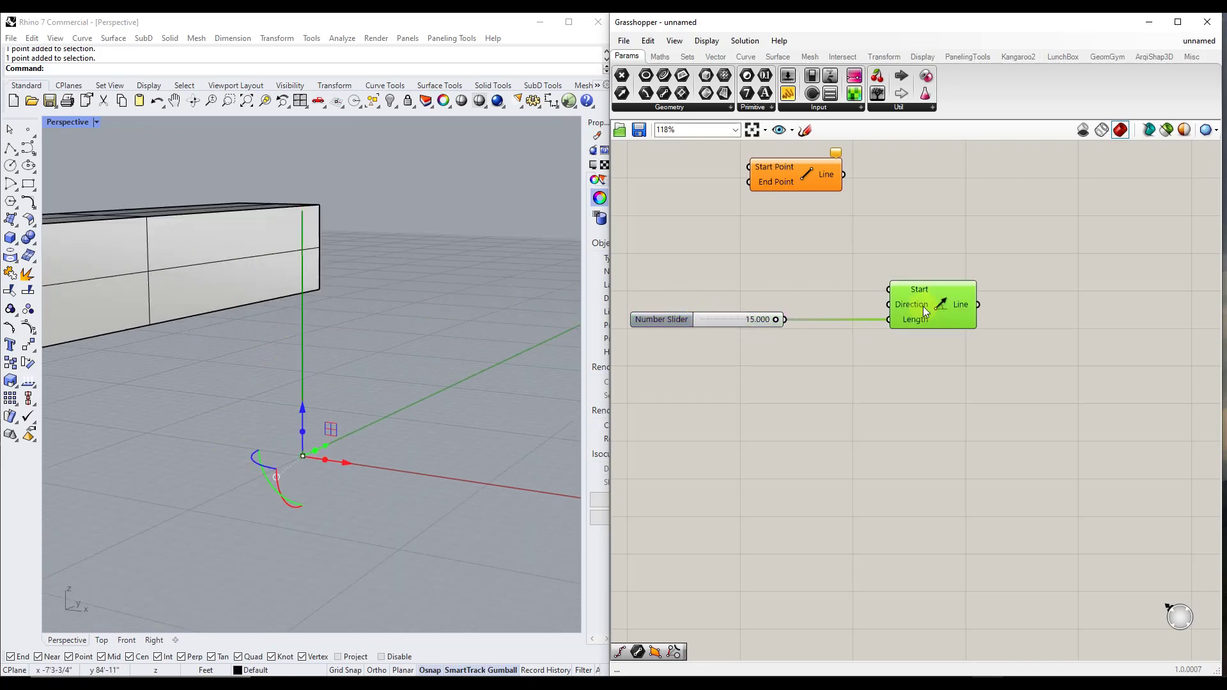
Add a Divide Curve component beside Line SDL and connect the Line output to its Curve input
scroll(884, 367, down, 3)
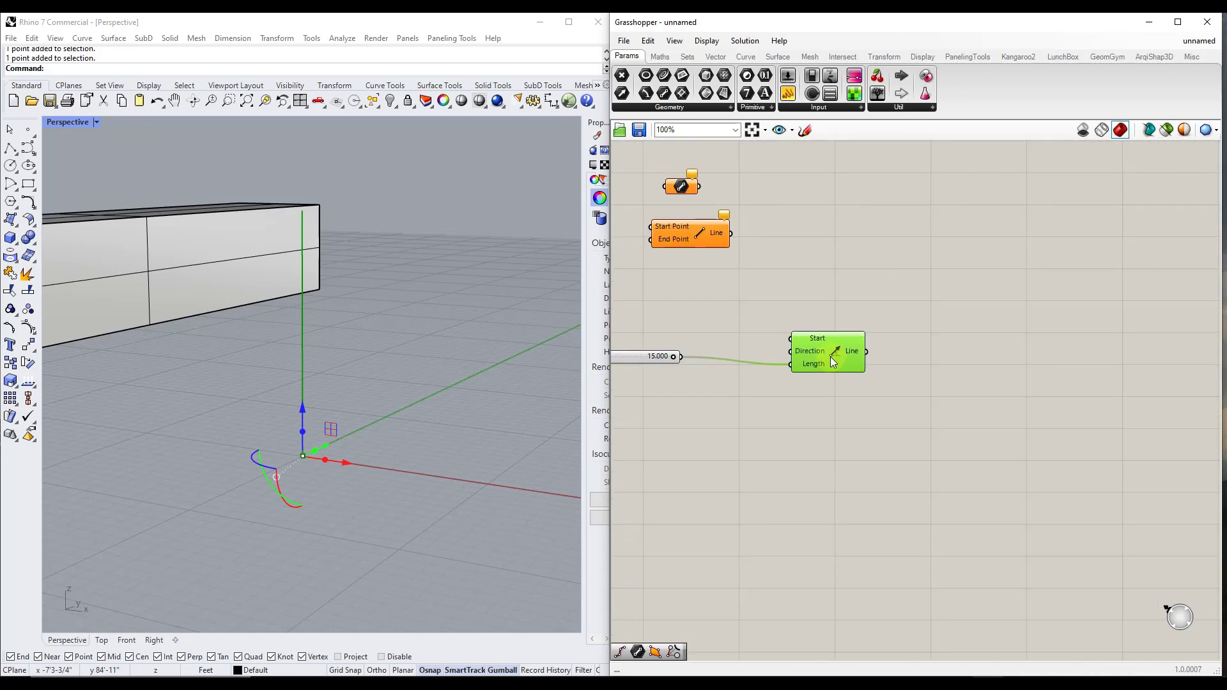
scroll(961, 372, up, 2)
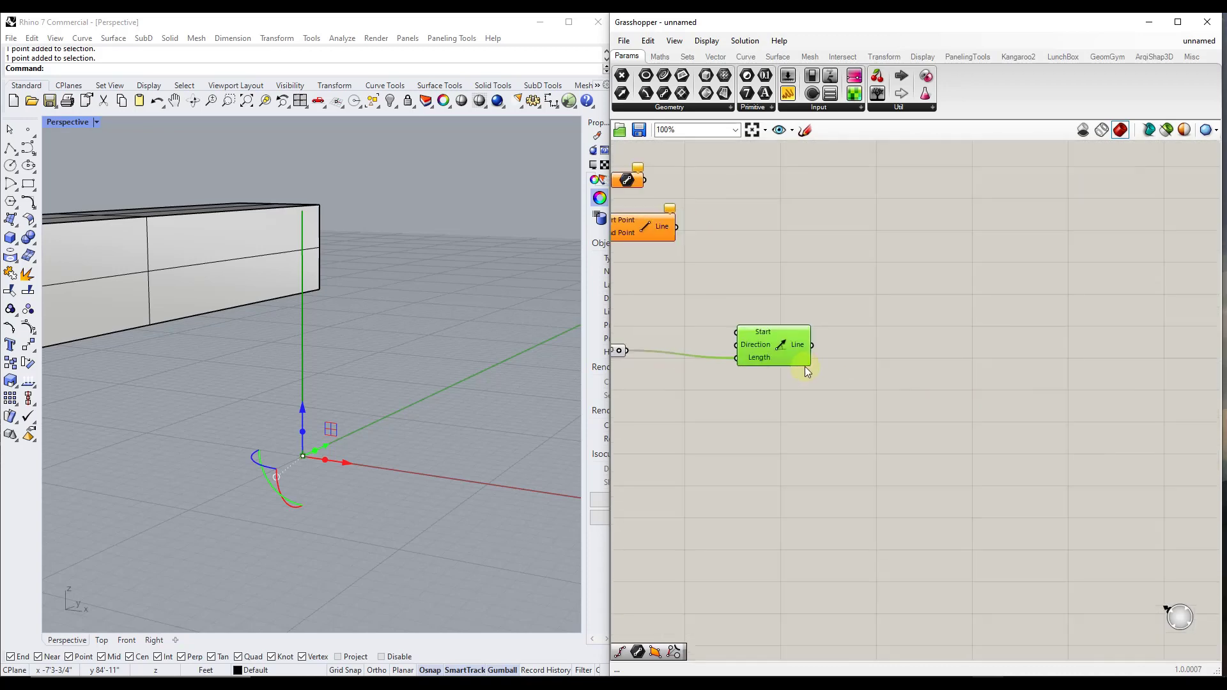
double_click(878, 377)
text(divid)
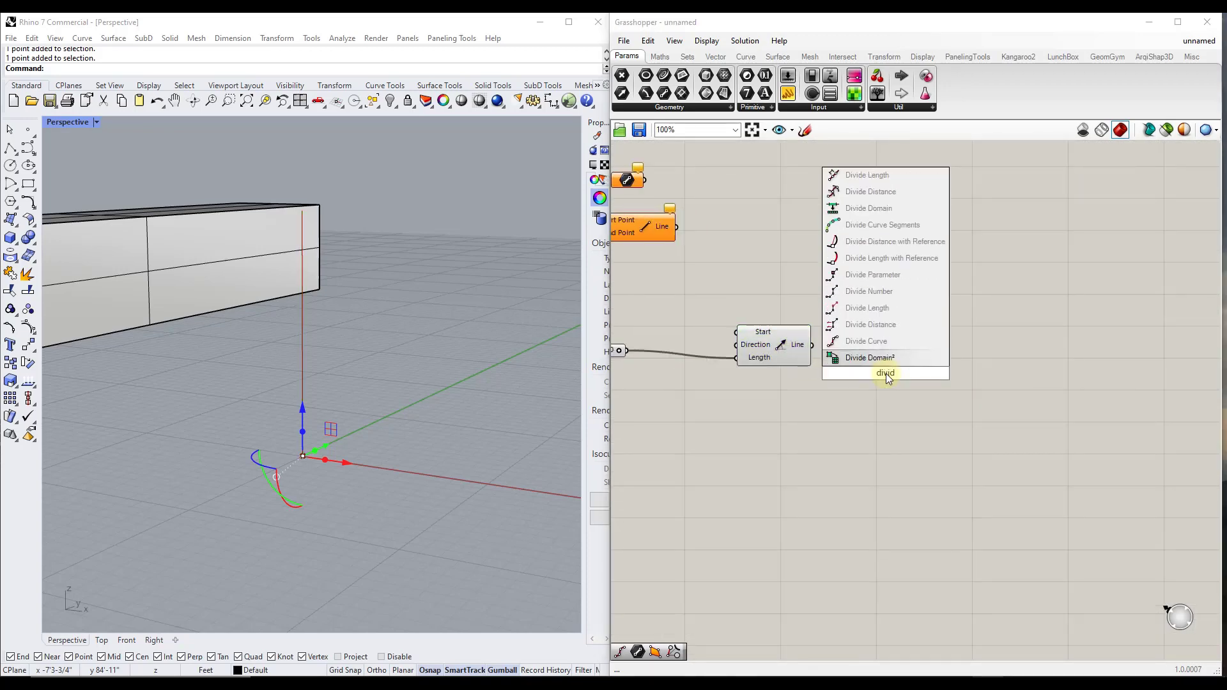
click(885, 342)
drag(899, 377, 950, 369)
drag(813, 350, 957, 401)
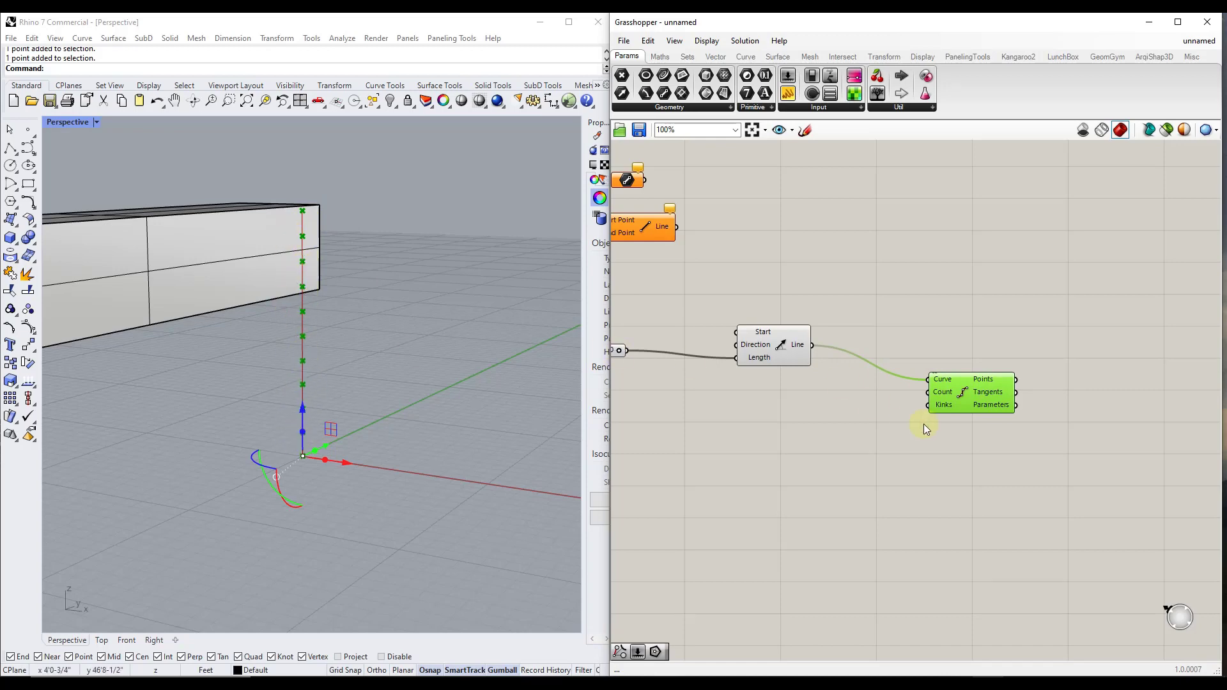
drag(955, 399, 964, 411)
right_drag(902, 382, 1053, 369)
Duplicate the Number Slider, connect the copy to Divide Curve's Count input, and set it to 7.059
scroll(668, 368, down, 1)
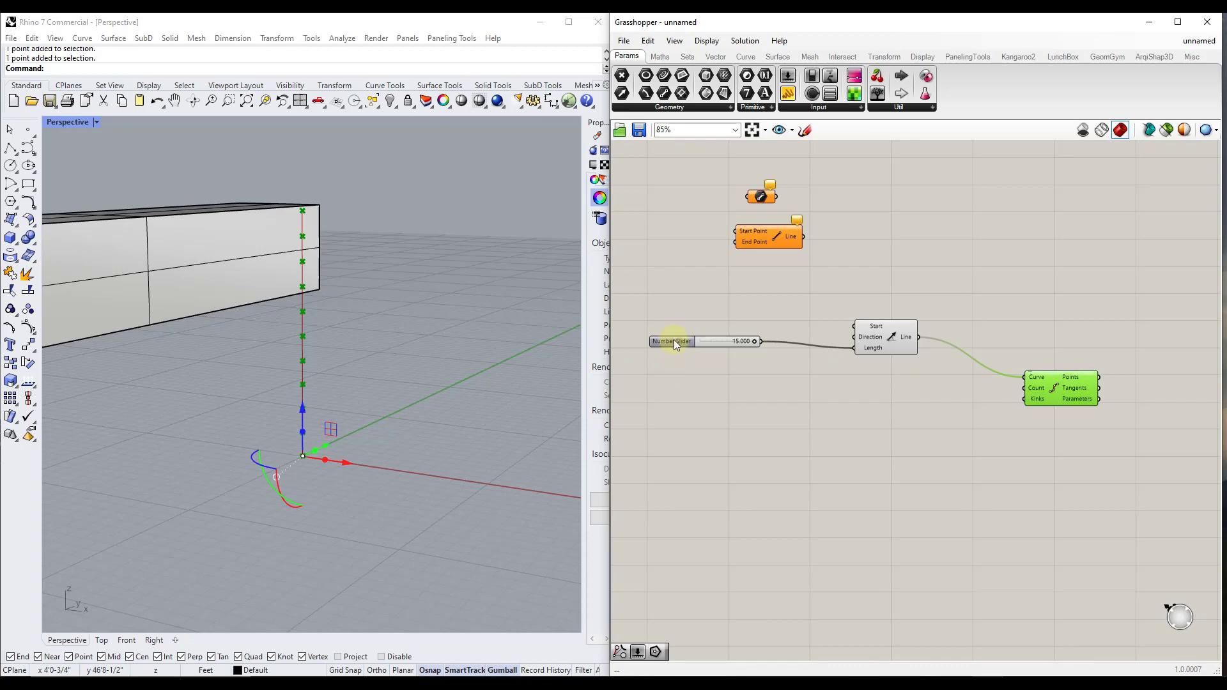
click(678, 341)
key(ctrl+c)
key(ctrl+v)
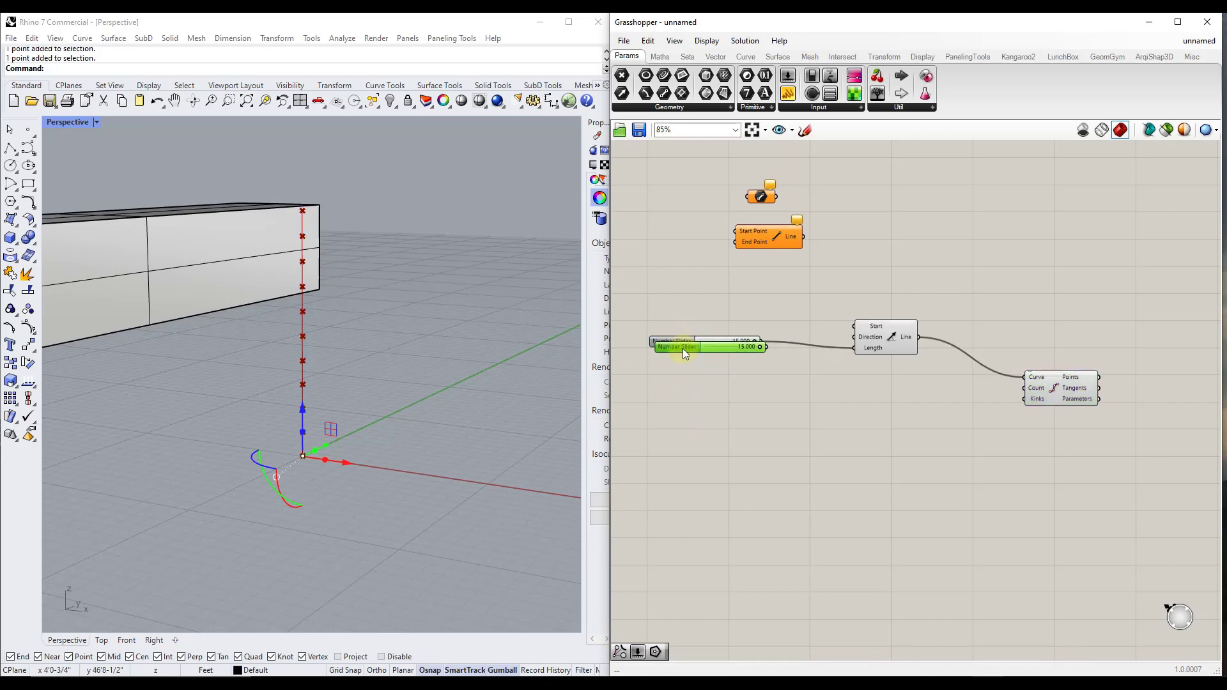
drag(683, 347, 812, 408)
drag(897, 405, 1025, 388)
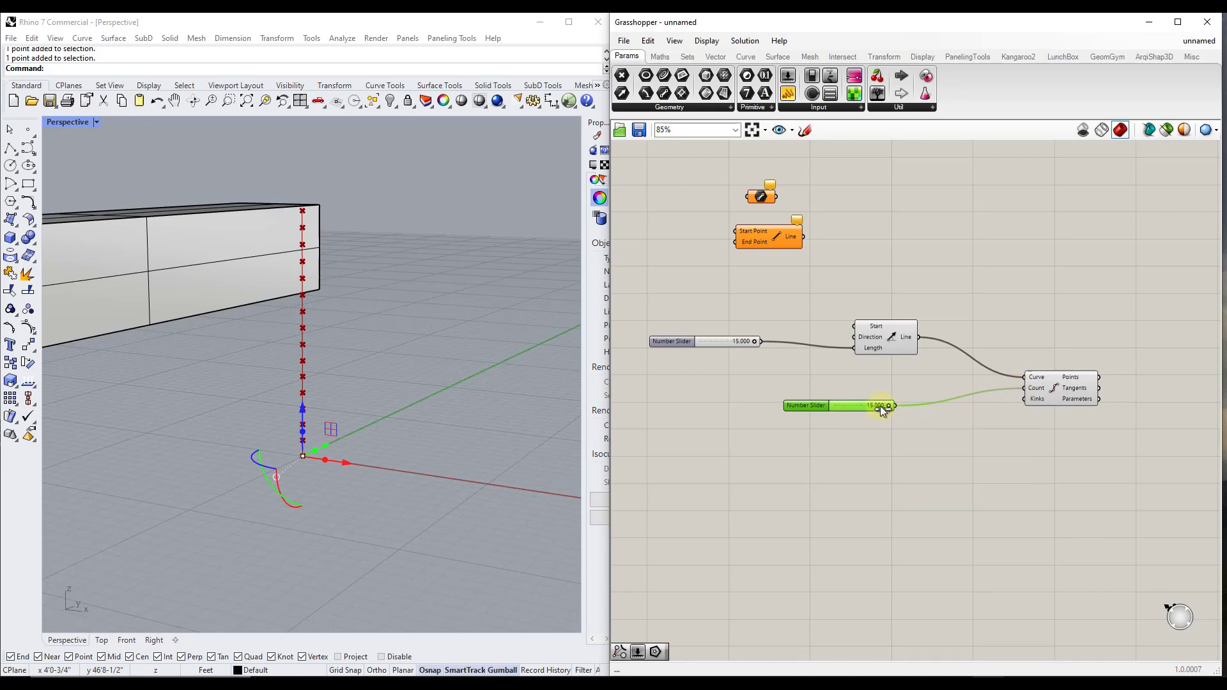
mouse_move(882, 406)
mouse_down()
mouse_move(837, 411)
mouse_move(859, 414)
mouse_up()
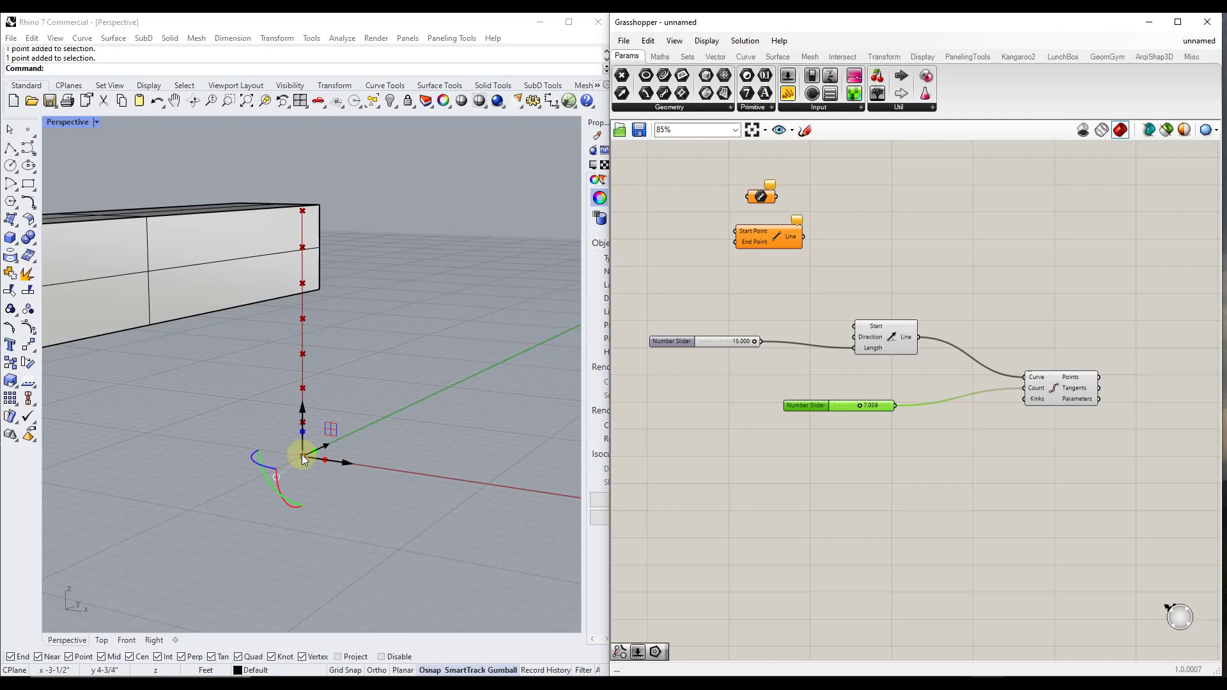
Add a Polygon component beyond Divide Curve and connect the division Points output to its Plane input
scroll(784, 372, down, 4)
scroll(1037, 381, up, 4)
scroll(868, 372, up, 2)
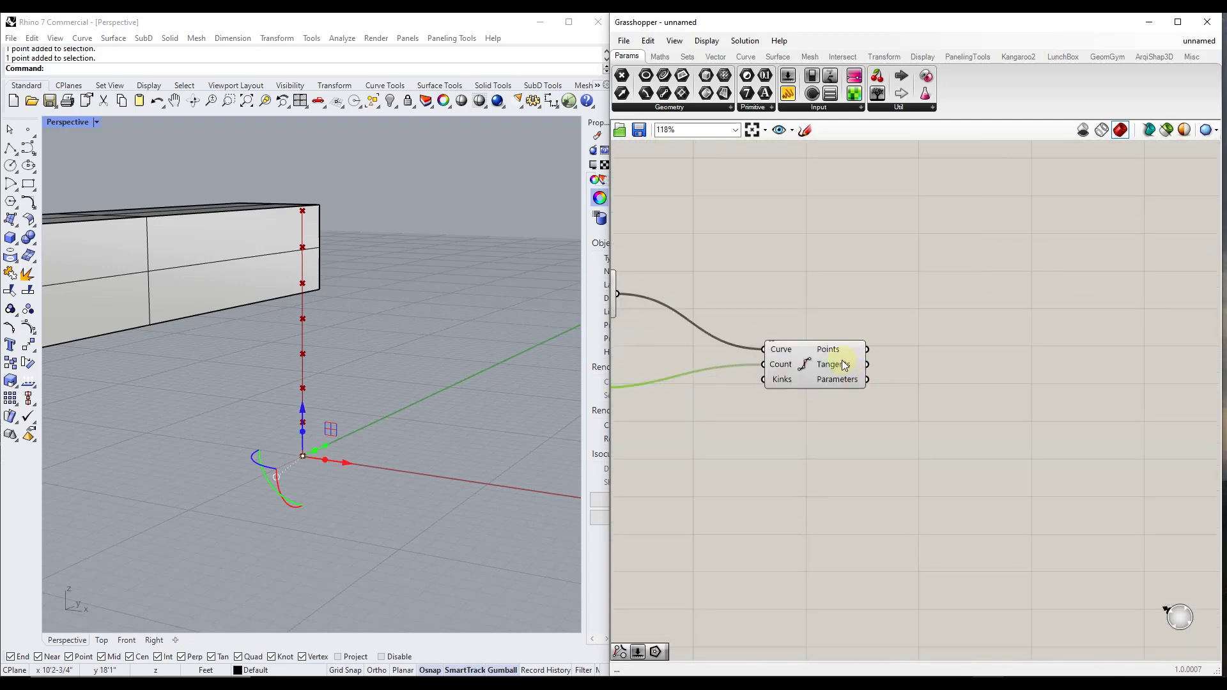
mouse_move(829, 351)
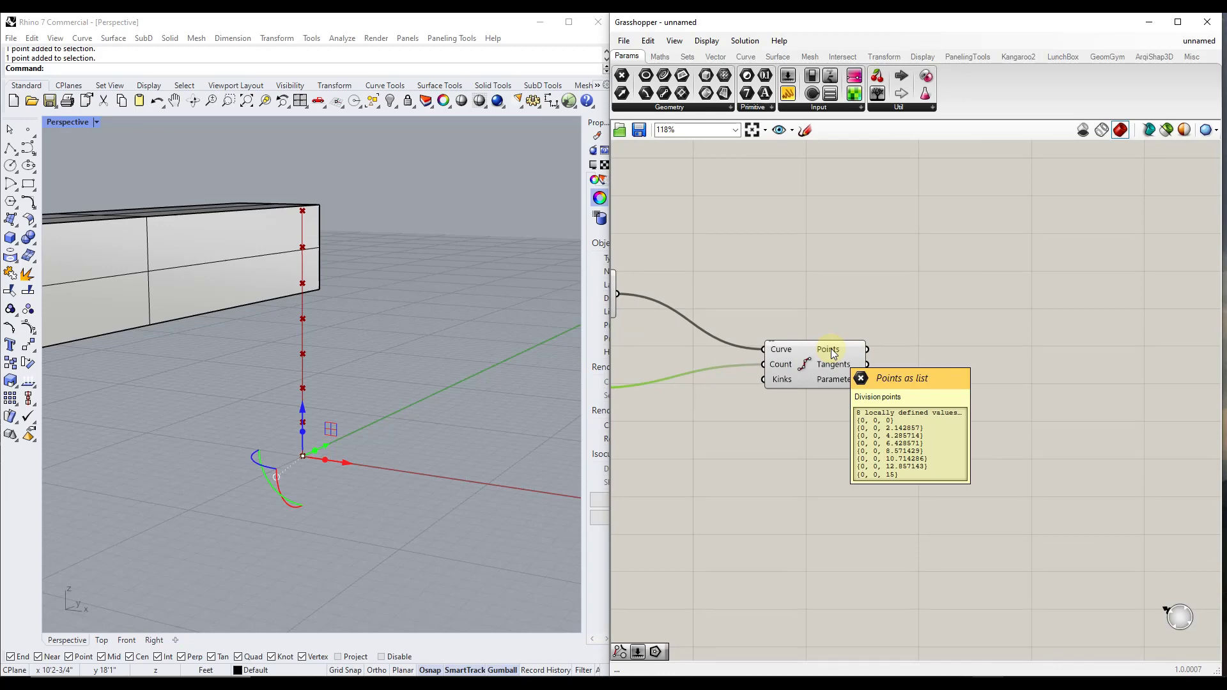
scroll(834, 353, down, 3)
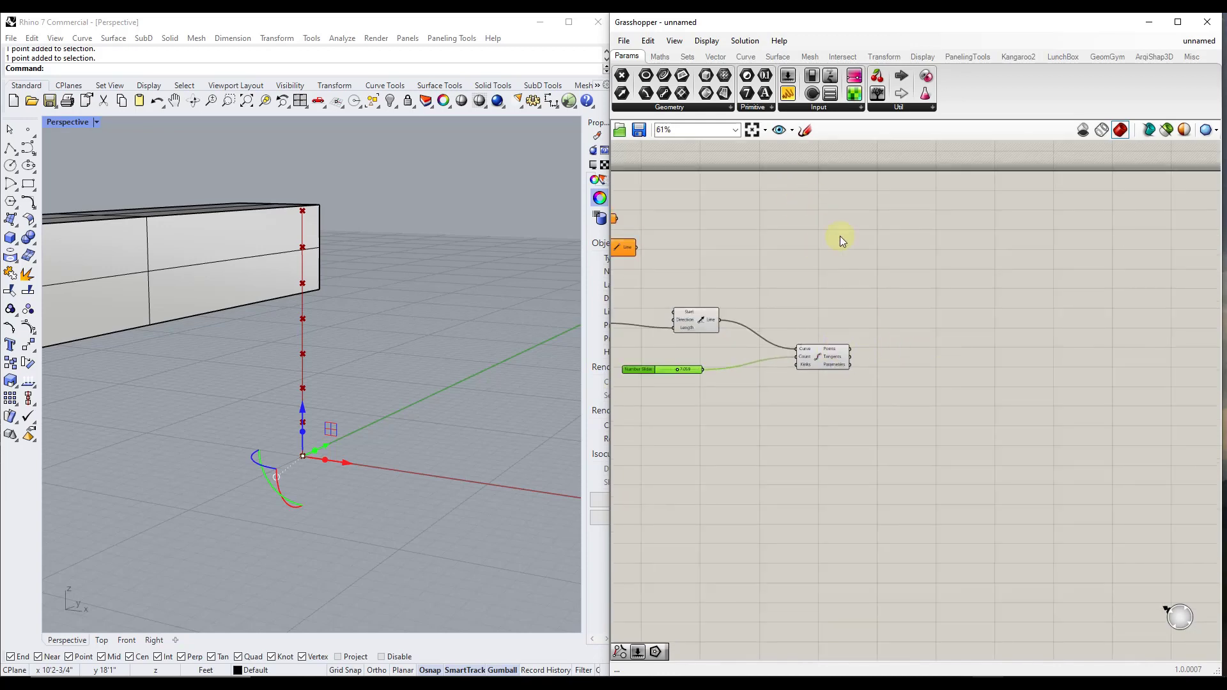
double_click(930, 351)
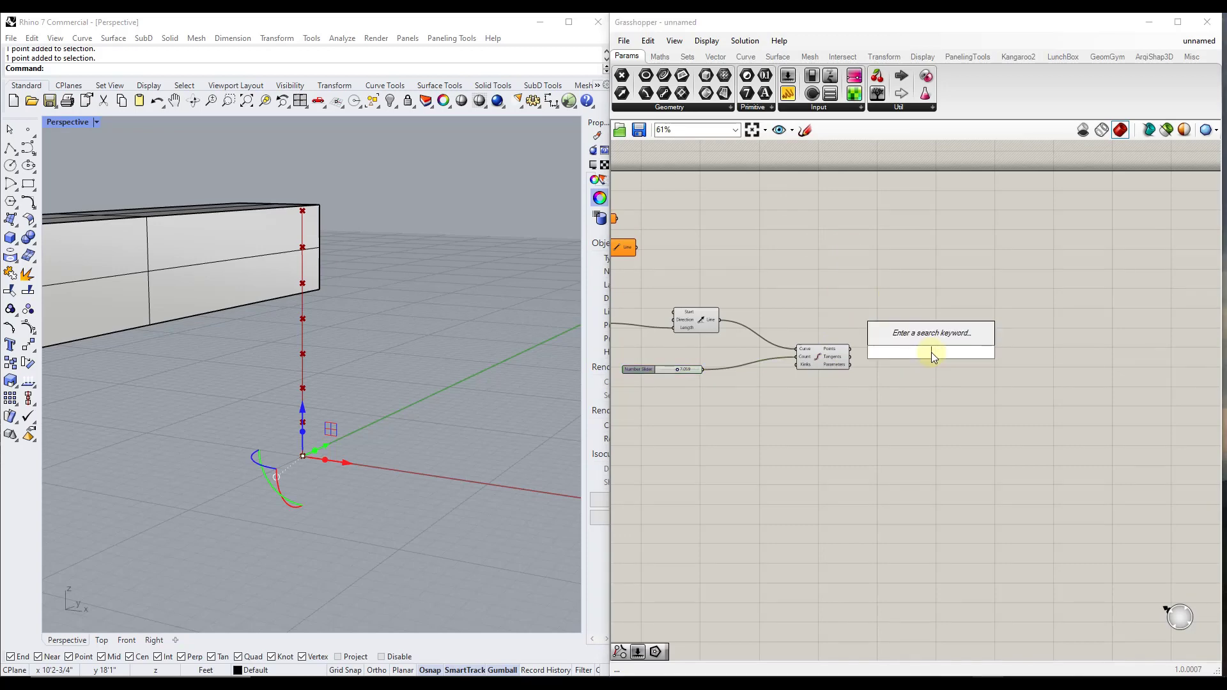
text(poly)
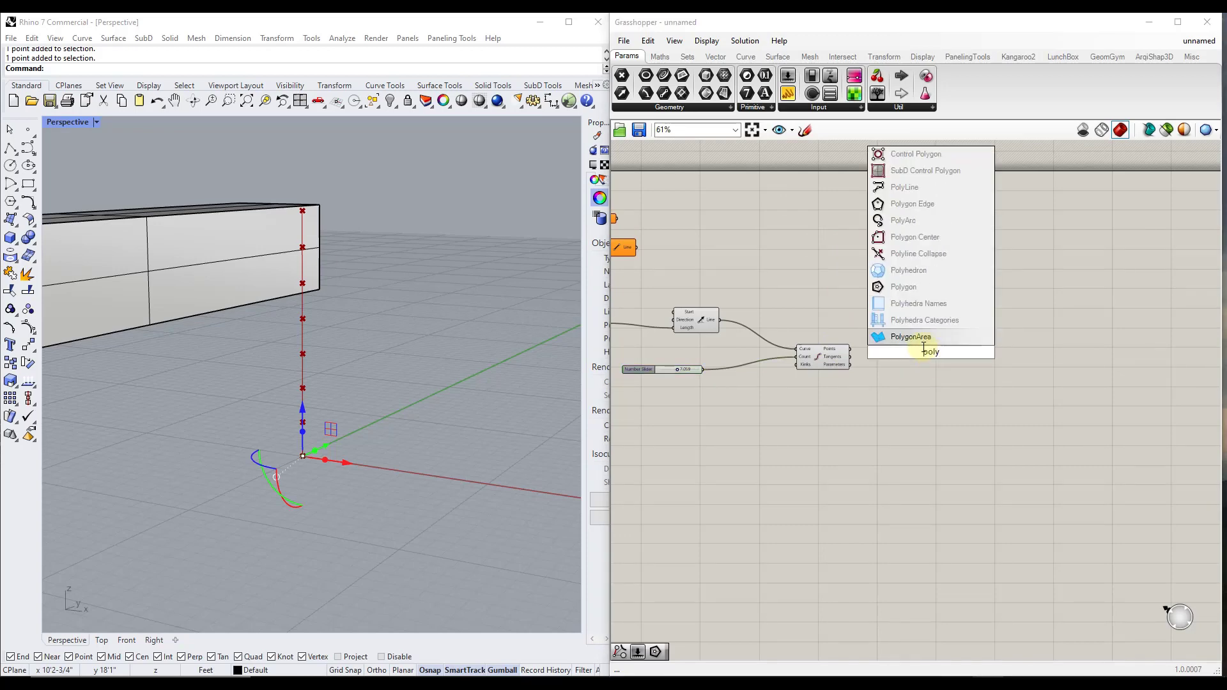
click(906, 284)
drag(922, 362, 936, 405)
scroll(937, 409, up, 3)
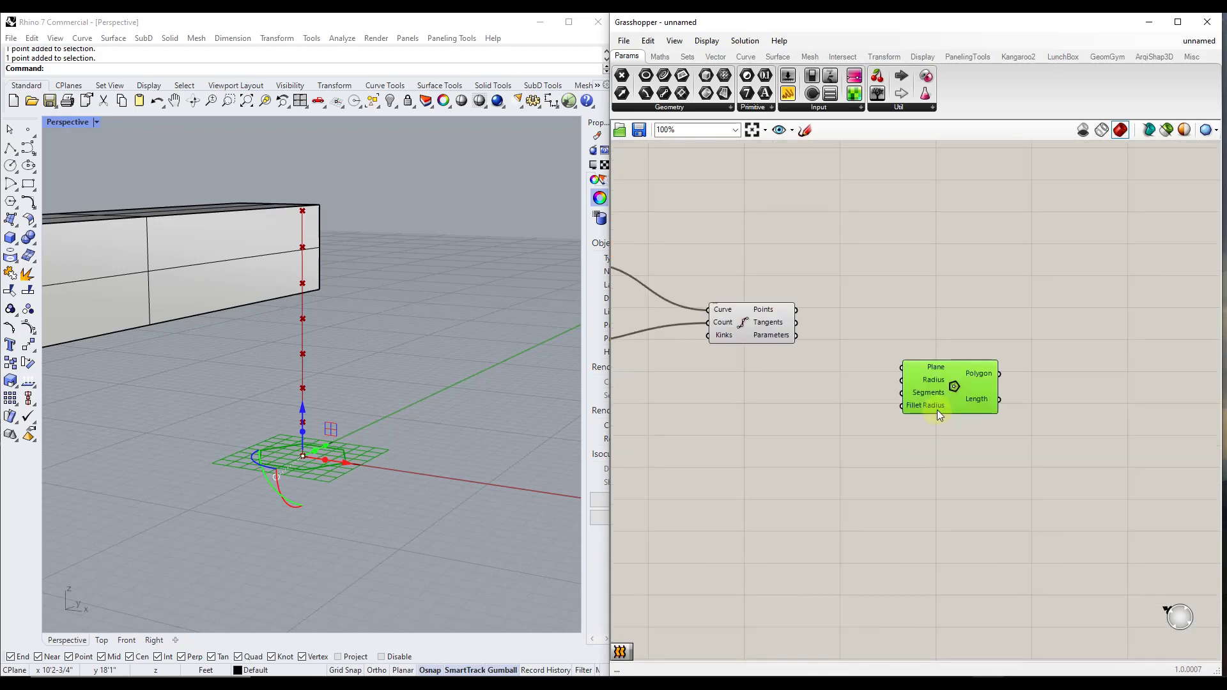
drag(774, 295, 897, 361)
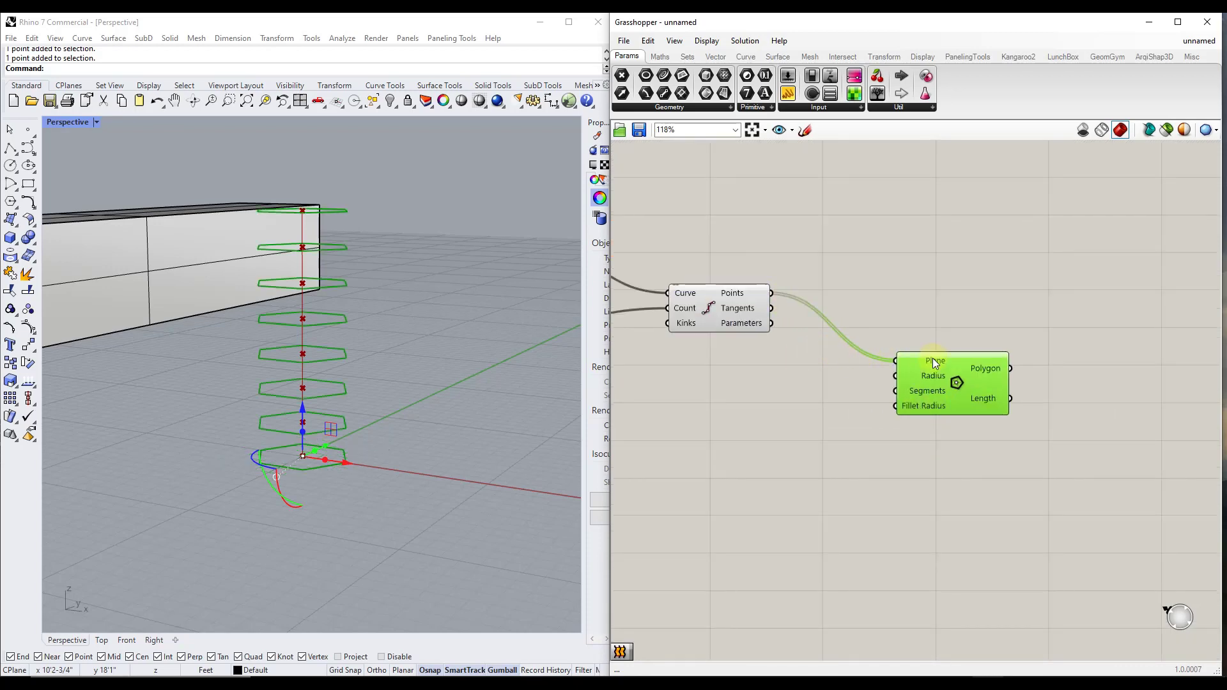
drag(935, 367, 981, 376)
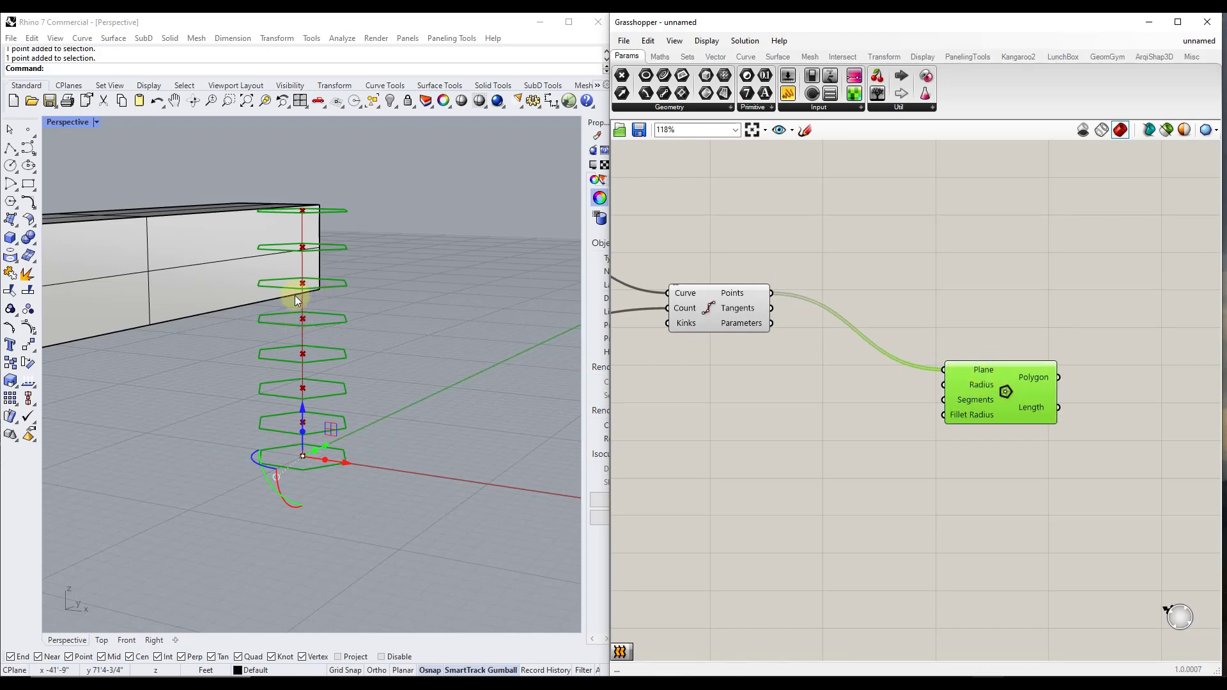
Duplicate the count slider and connect the copy to the Polygon component's Radius input
scroll(984, 301, down, 5)
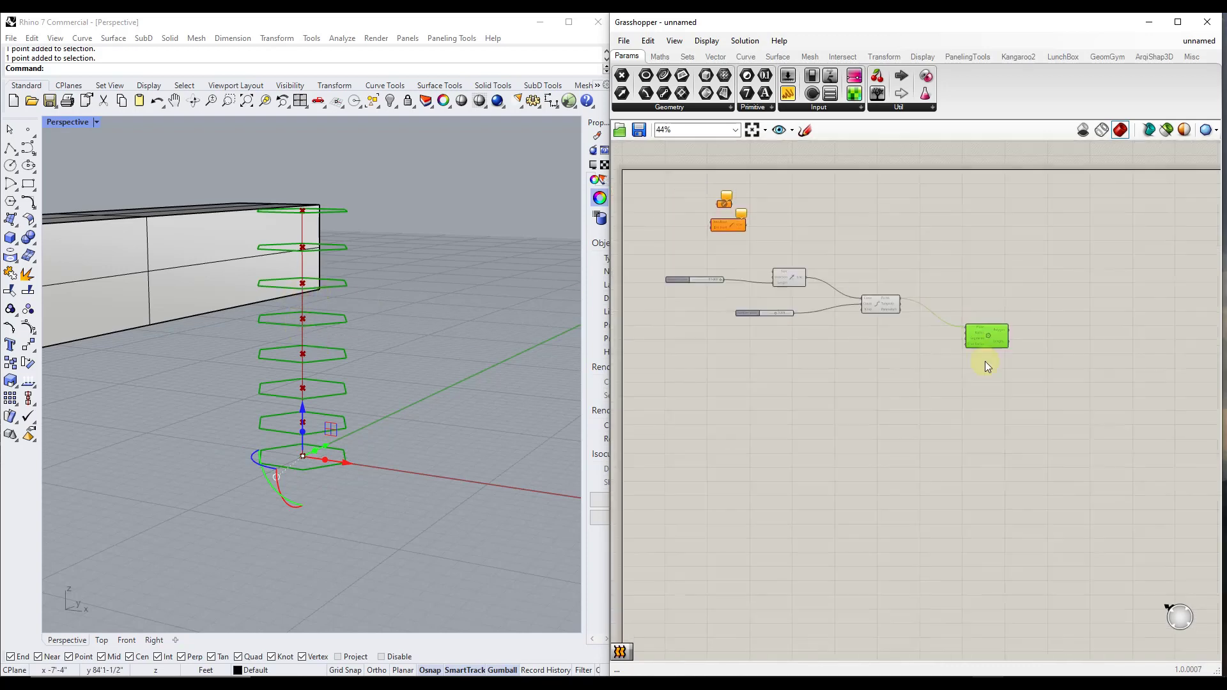
scroll(984, 365, up, 3)
click(630, 267)
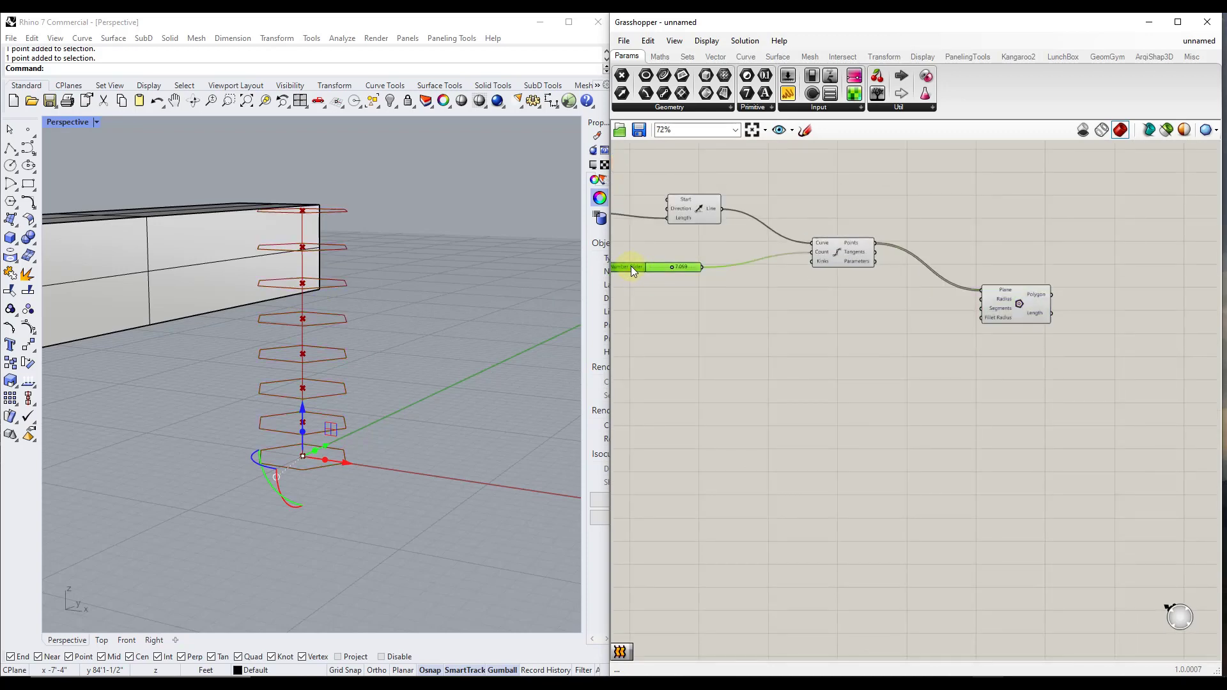
alt+drag(631, 266, 981, 299)
Restrict the radius slider to whole numbers with a value of 9 and move it lower on the canvas
scroll(831, 327, up, 3)
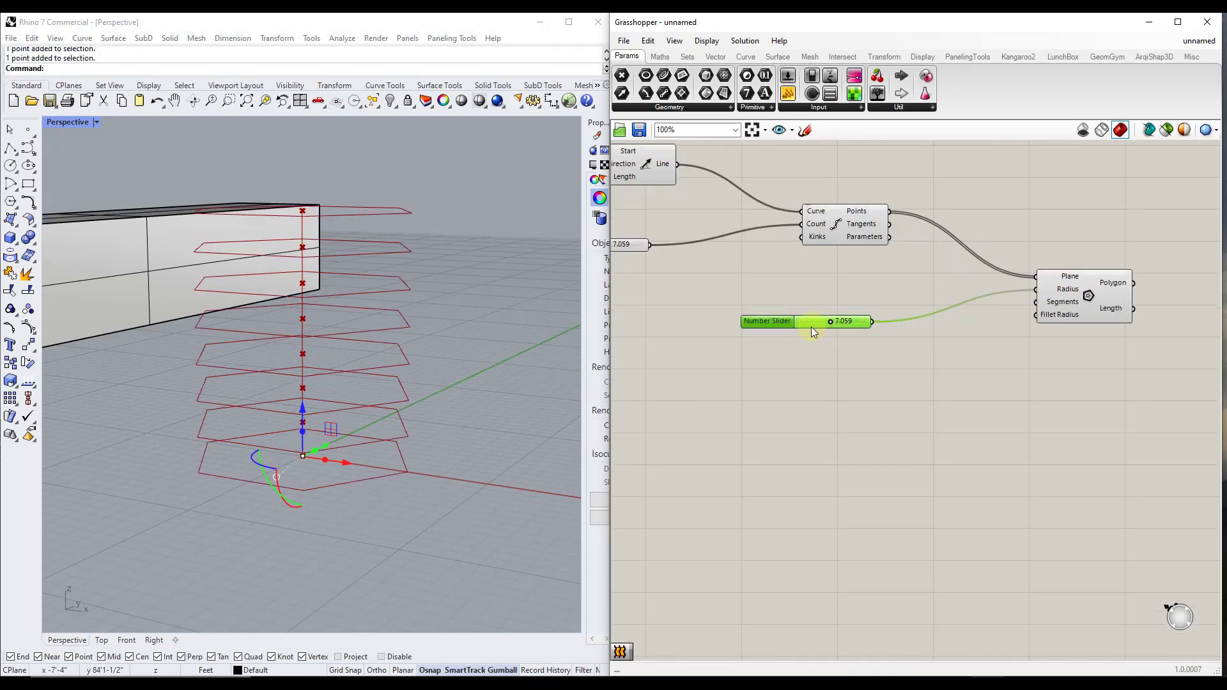
right_click(807, 323)
click(838, 380)
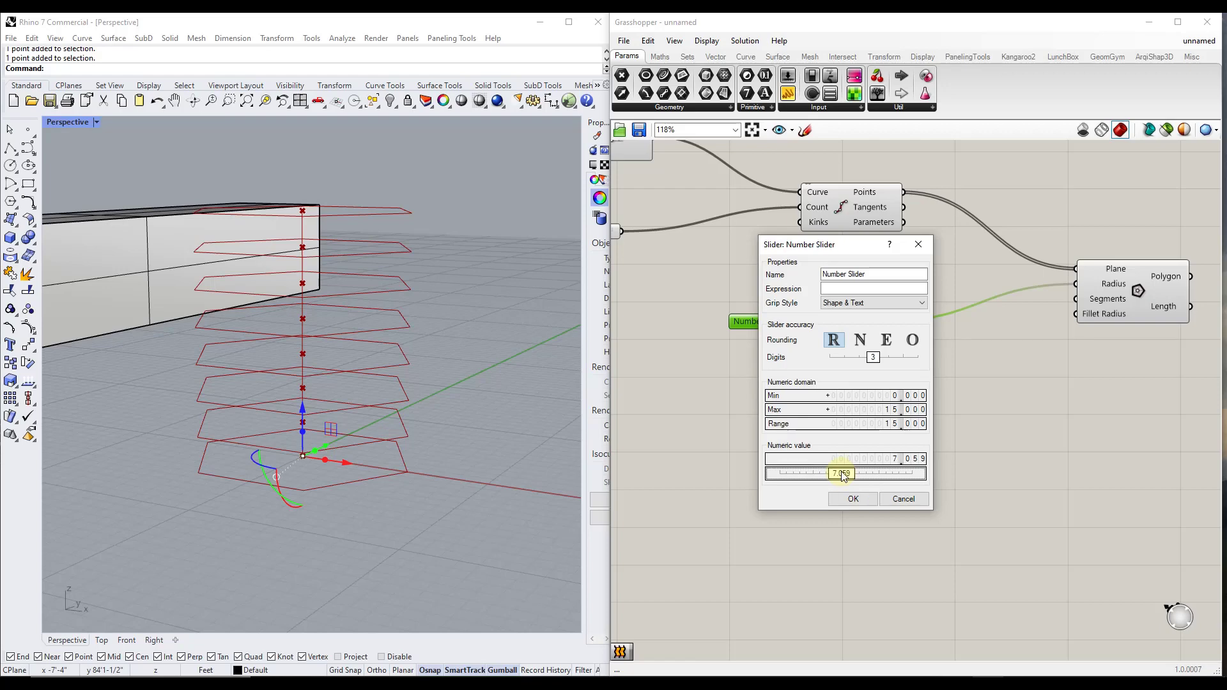
drag(874, 356, 846, 337)
click(854, 505)
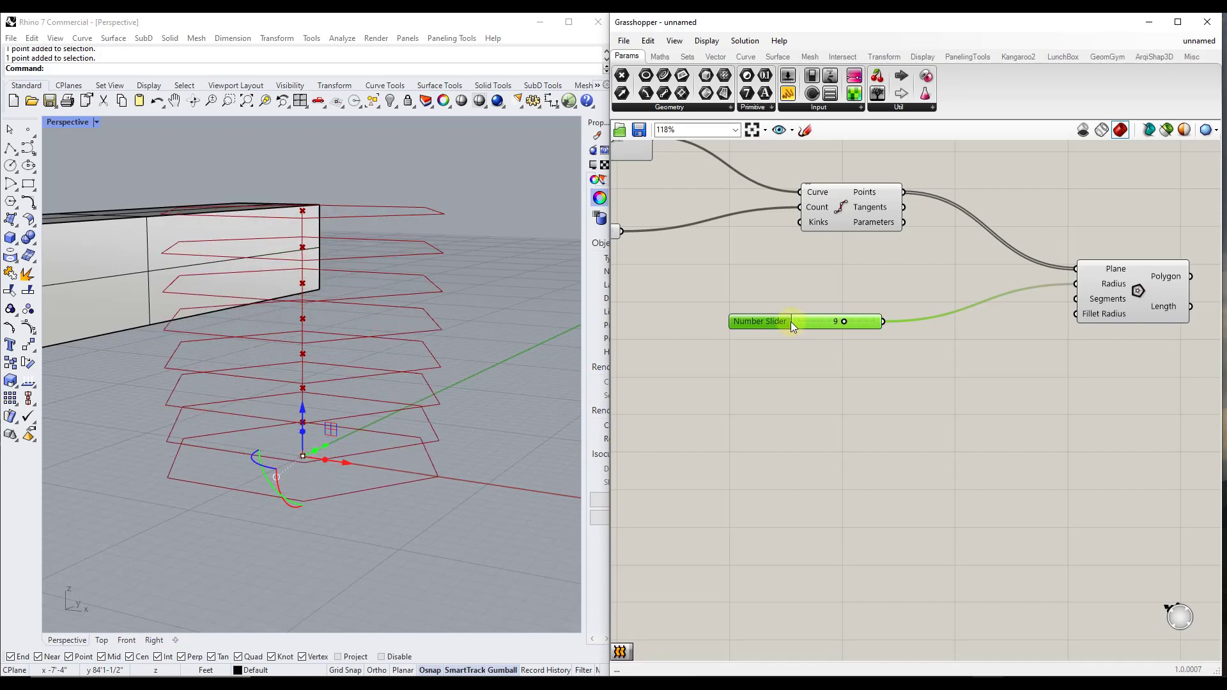
drag(760, 326, 629, 402)
right_drag(630, 404, 697, 395)
Add a Loft component beside the Polygon component and connect the Polygon output to its Curves input
scroll(697, 386, down, 4)
scroll(988, 327, up, 1)
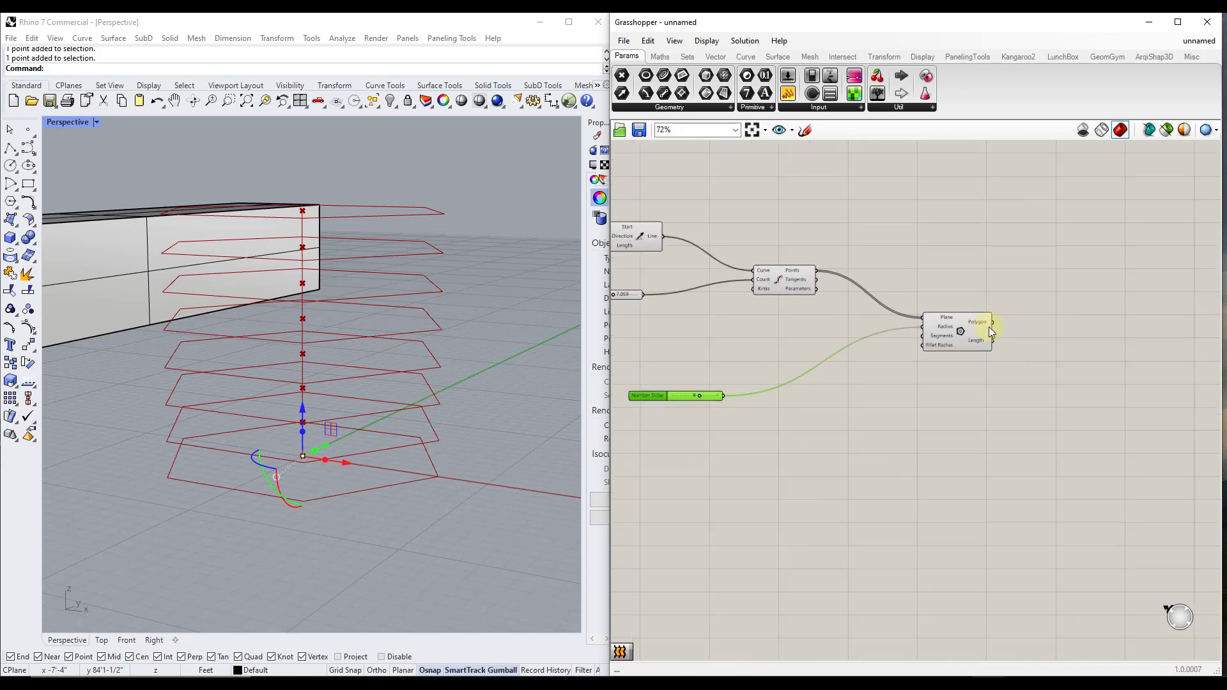
scroll(988, 327, up, 4)
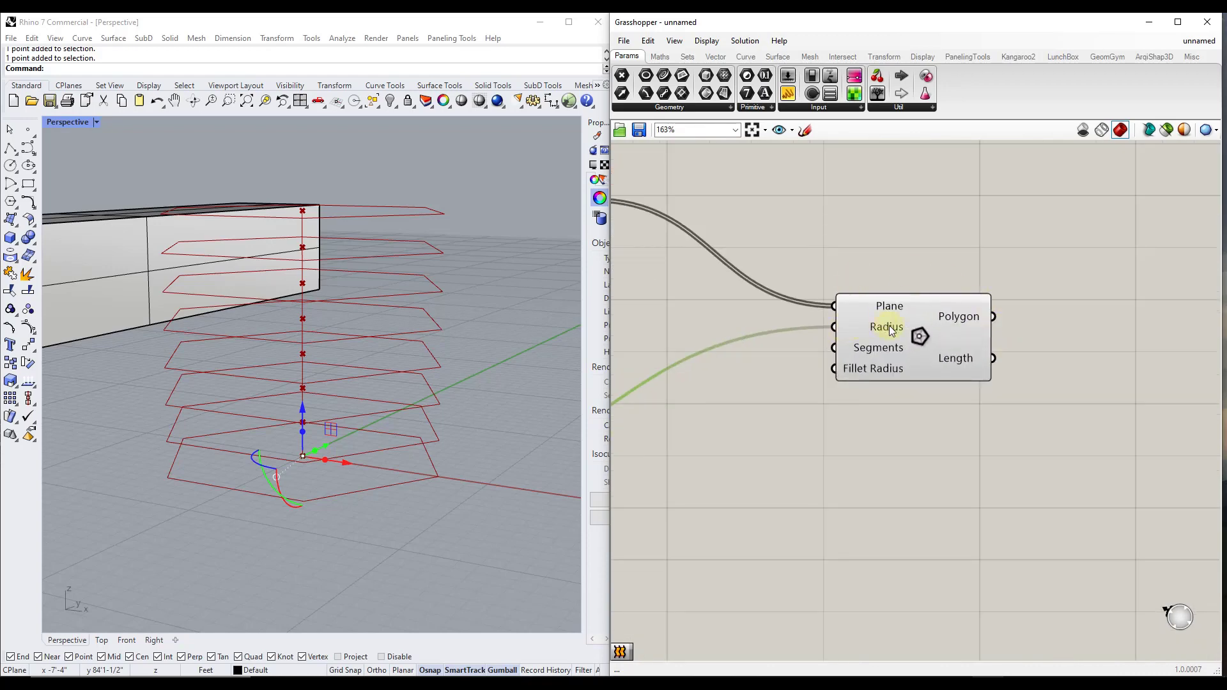
scroll(807, 333, down, 5)
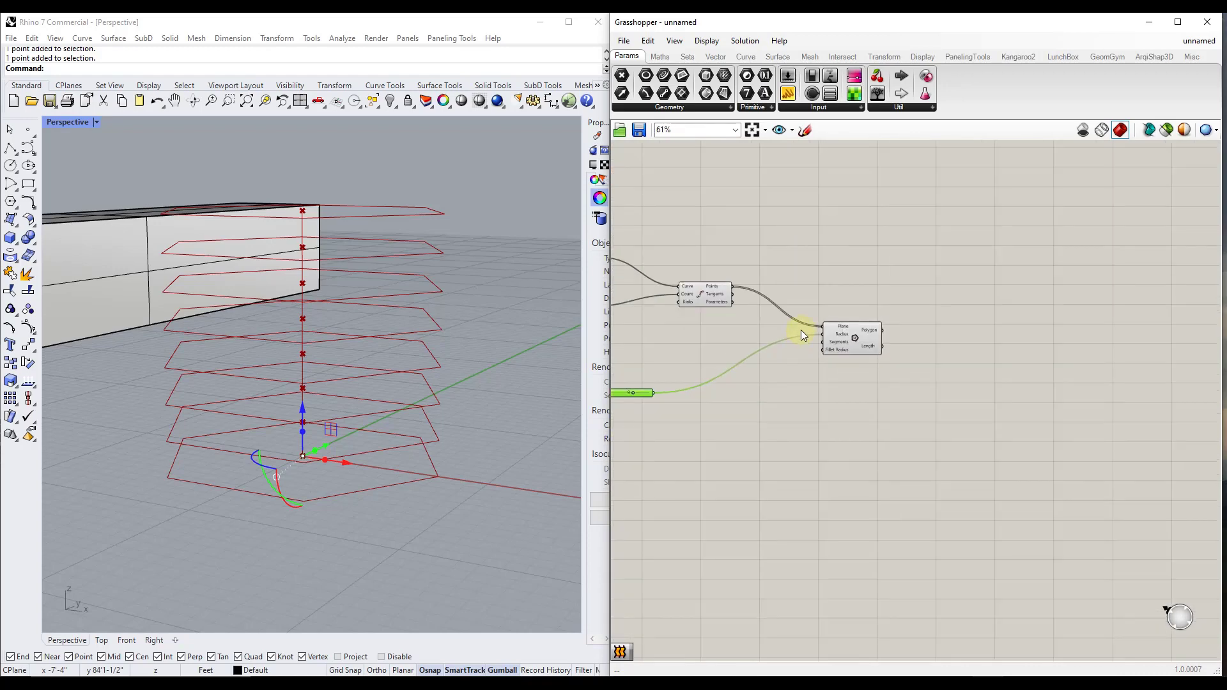
scroll(977, 355, up, 3)
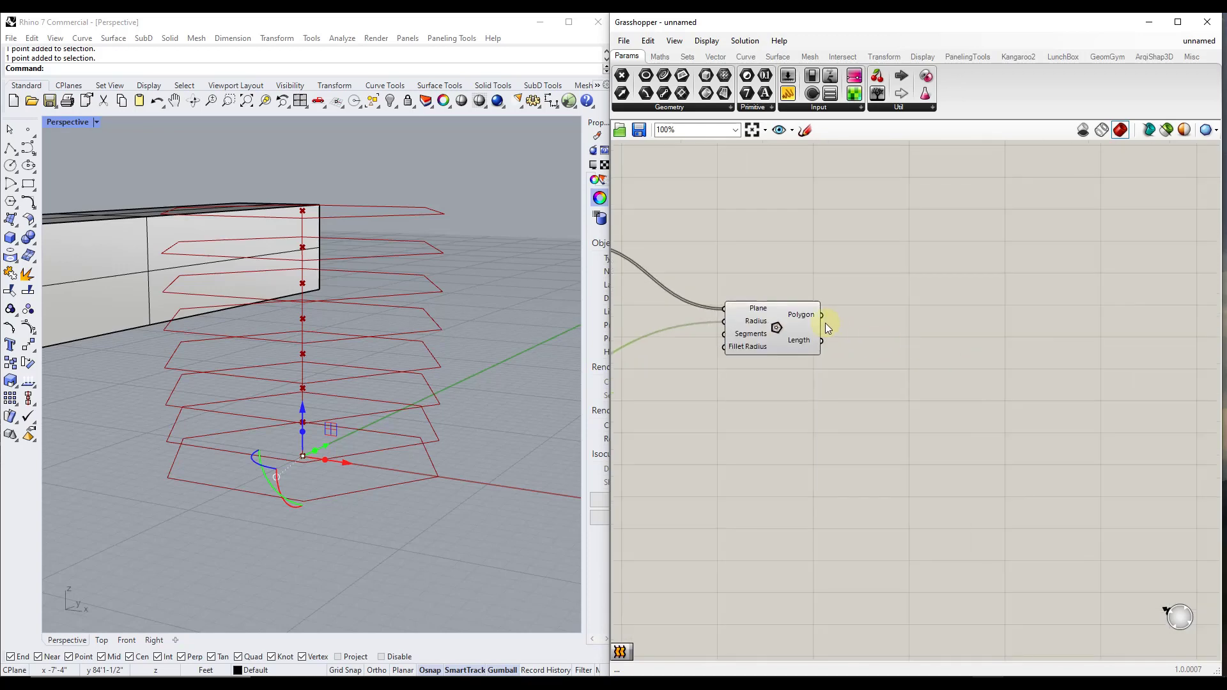
mouse_move(810, 322)
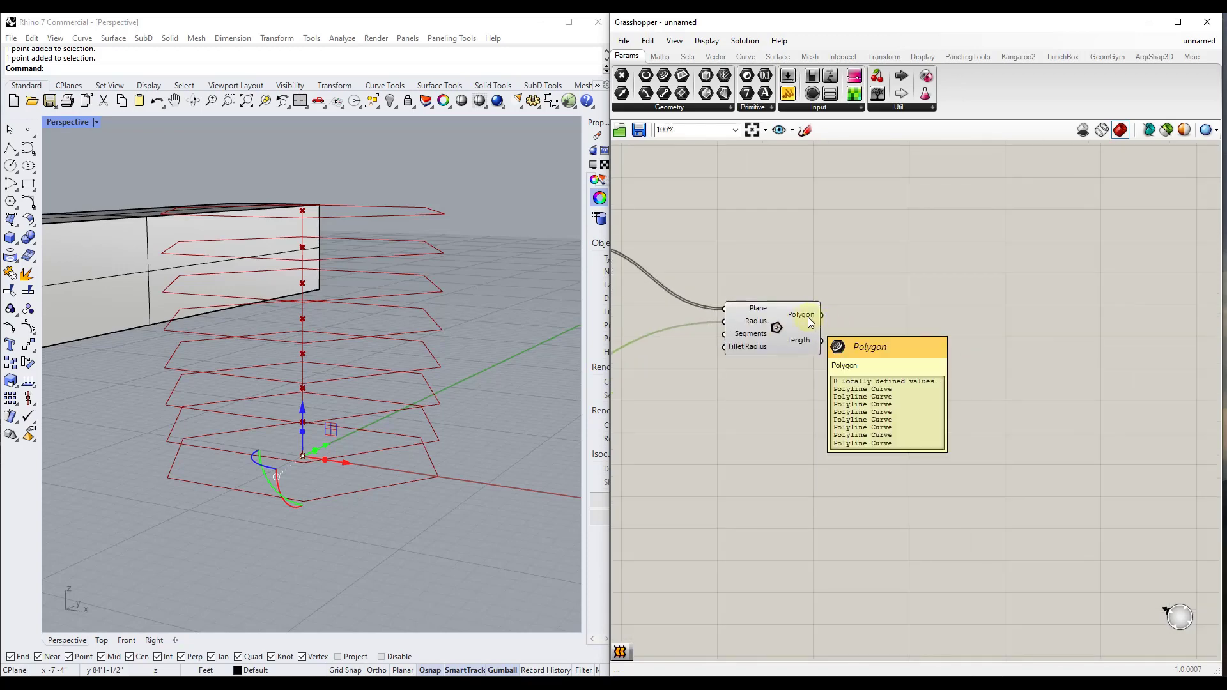
double_click(949, 354)
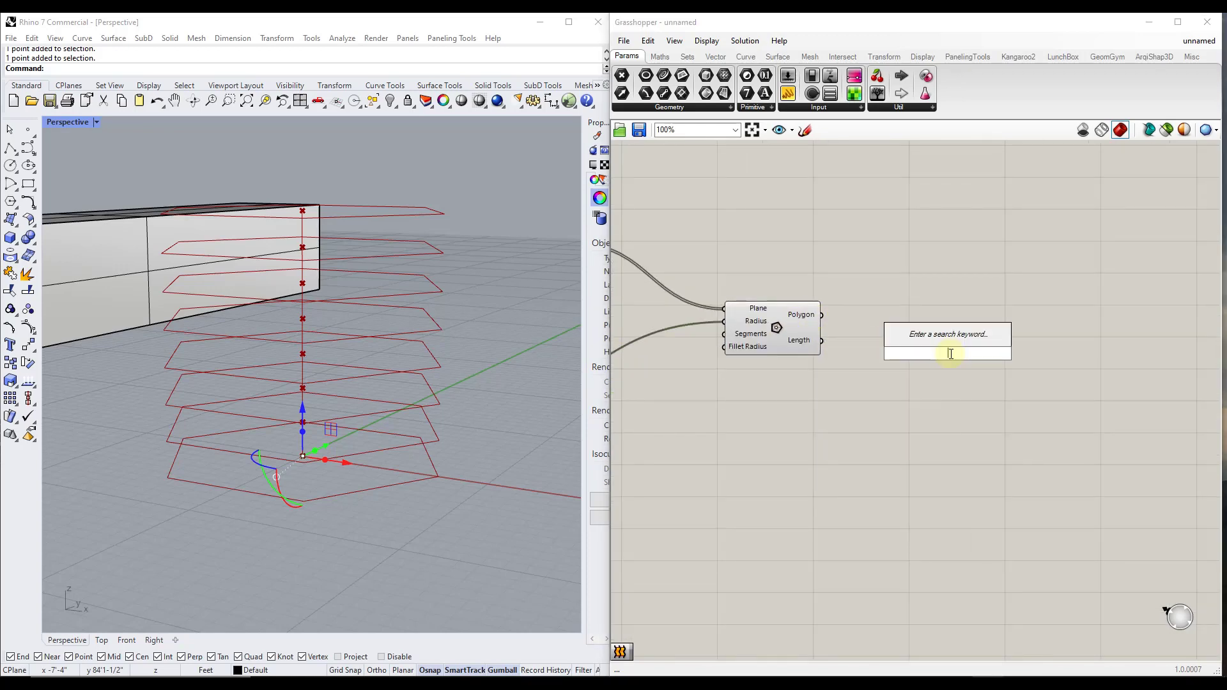
text(lof)
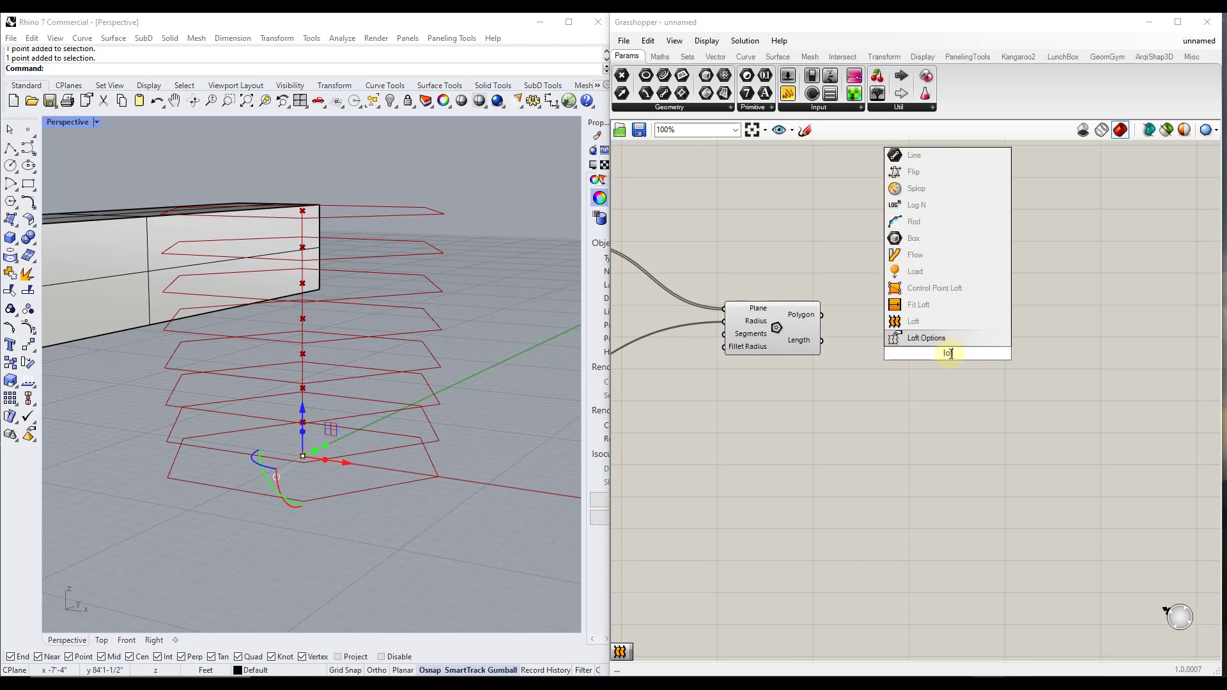
click(896, 321)
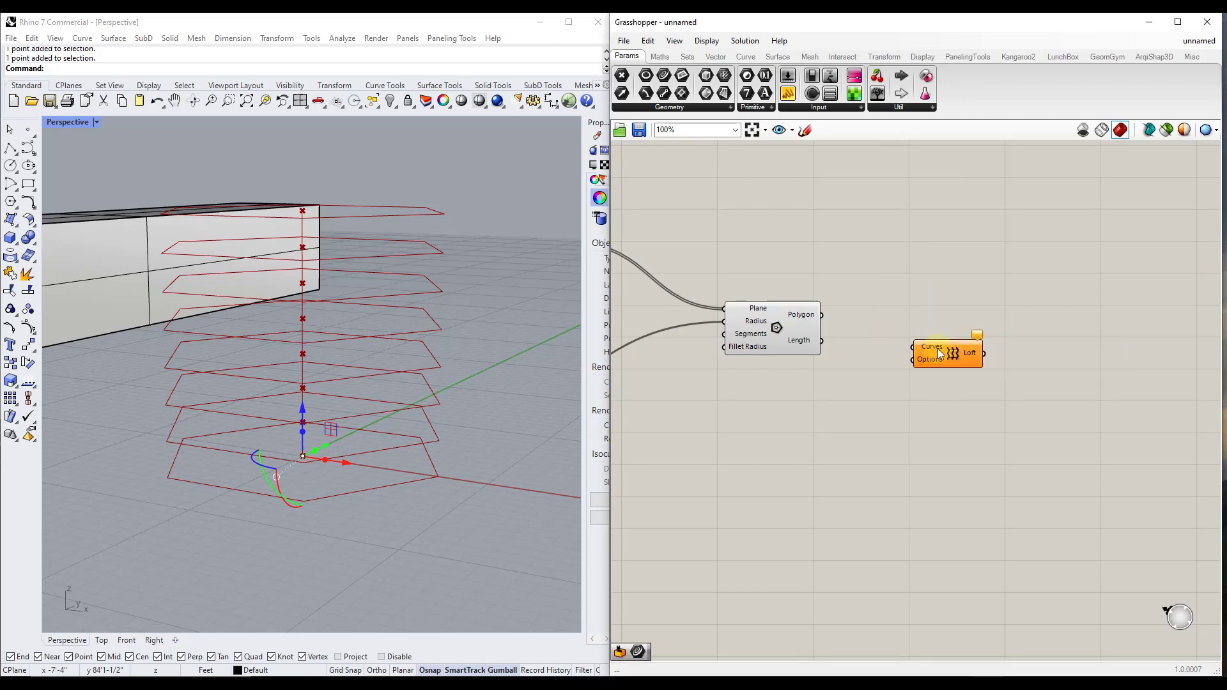
drag(940, 352, 968, 353)
drag(823, 316, 942, 347)
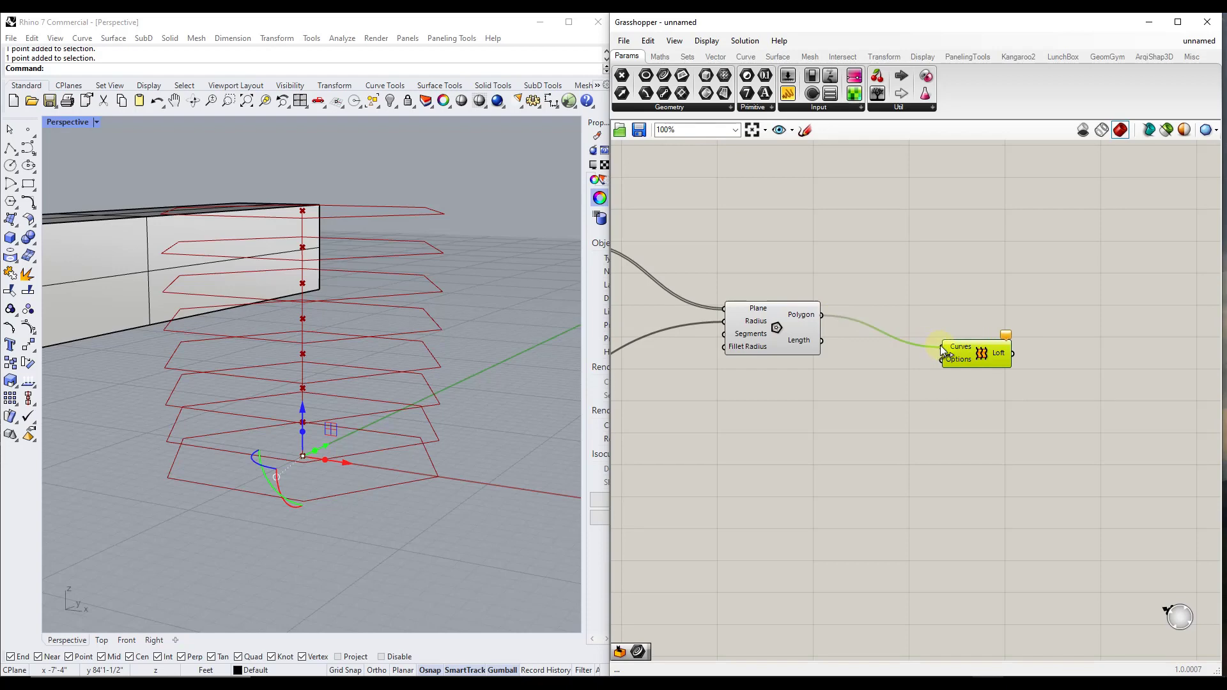
Inspect the lofted form in the Perspective view and space the Polygon and Loft components further along the canvas
scroll(347, 302, down, 5)
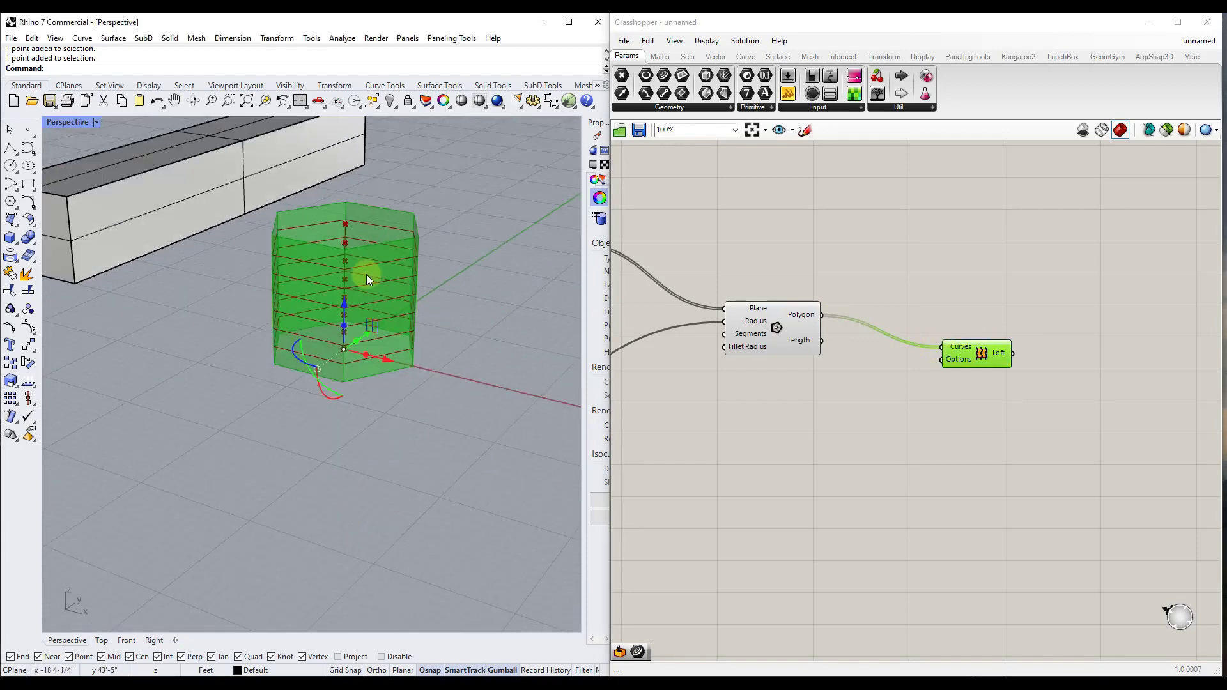
scroll(339, 286, up, 3)
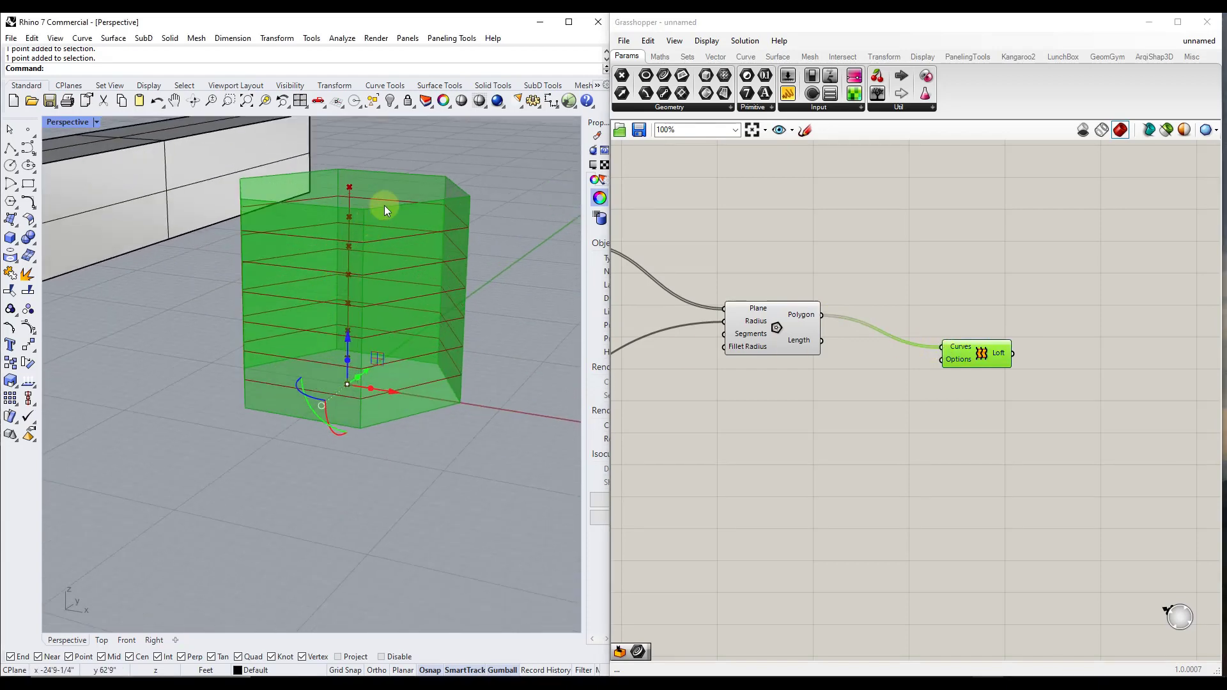
scroll(448, 236, down, 4)
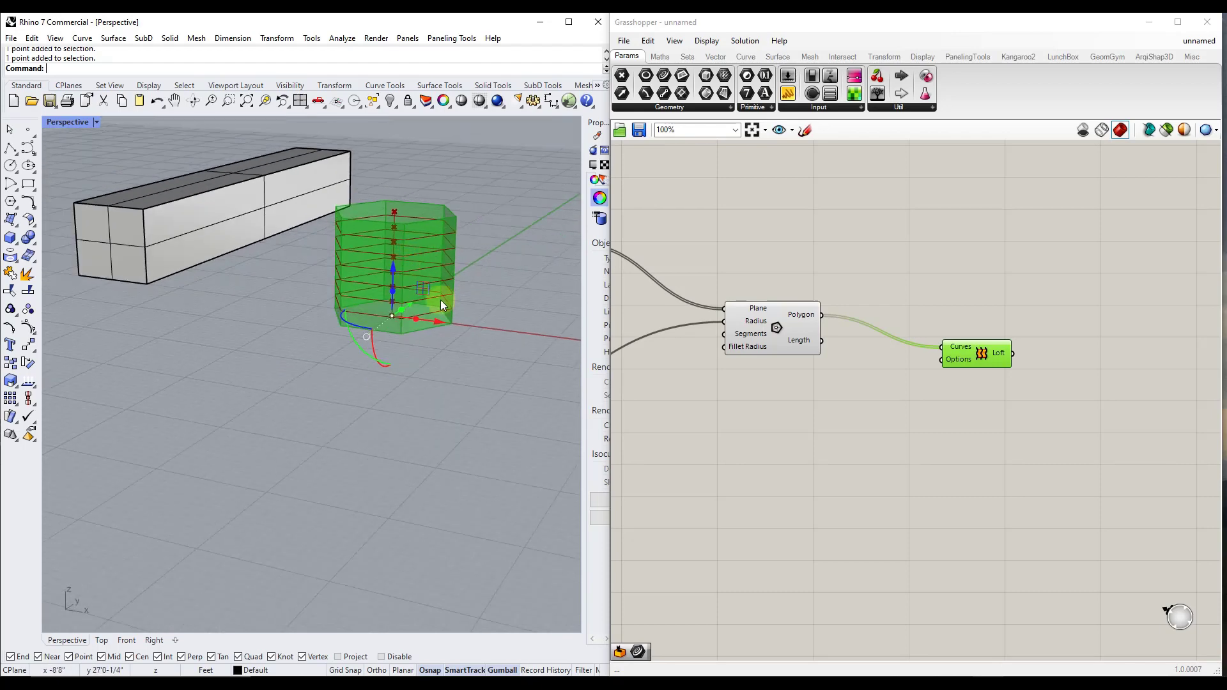
drag(768, 305, 816, 304)
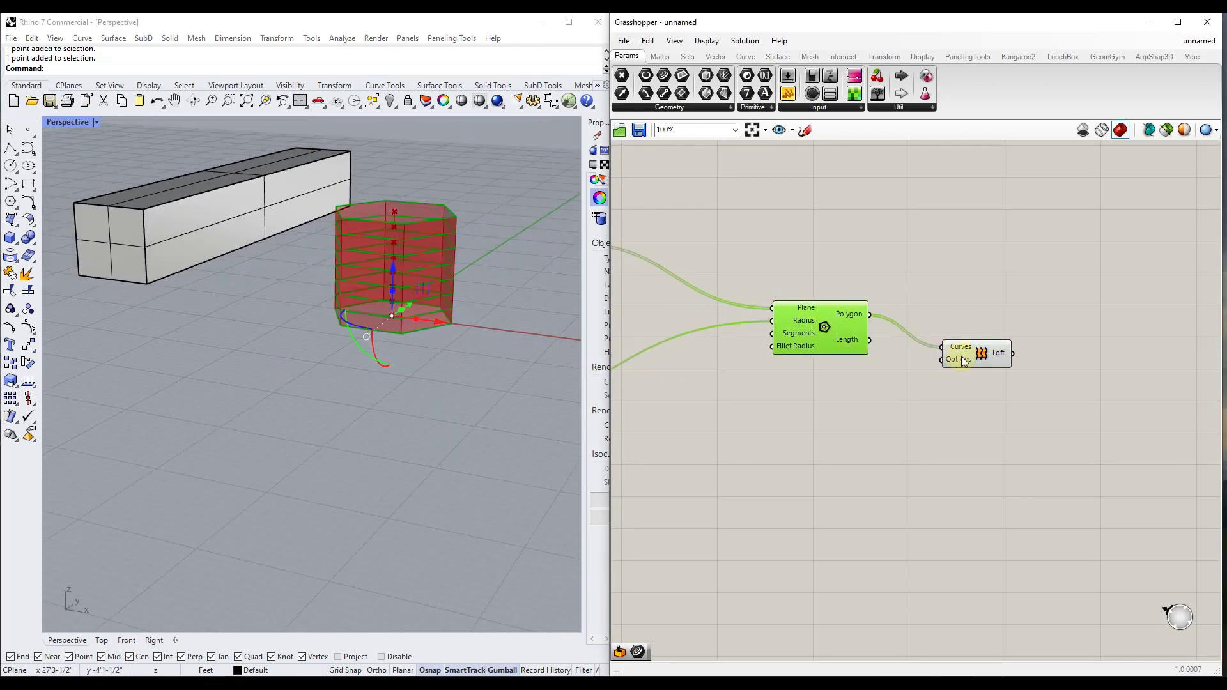
drag(963, 356, 1058, 344)
drag(817, 319, 838, 323)
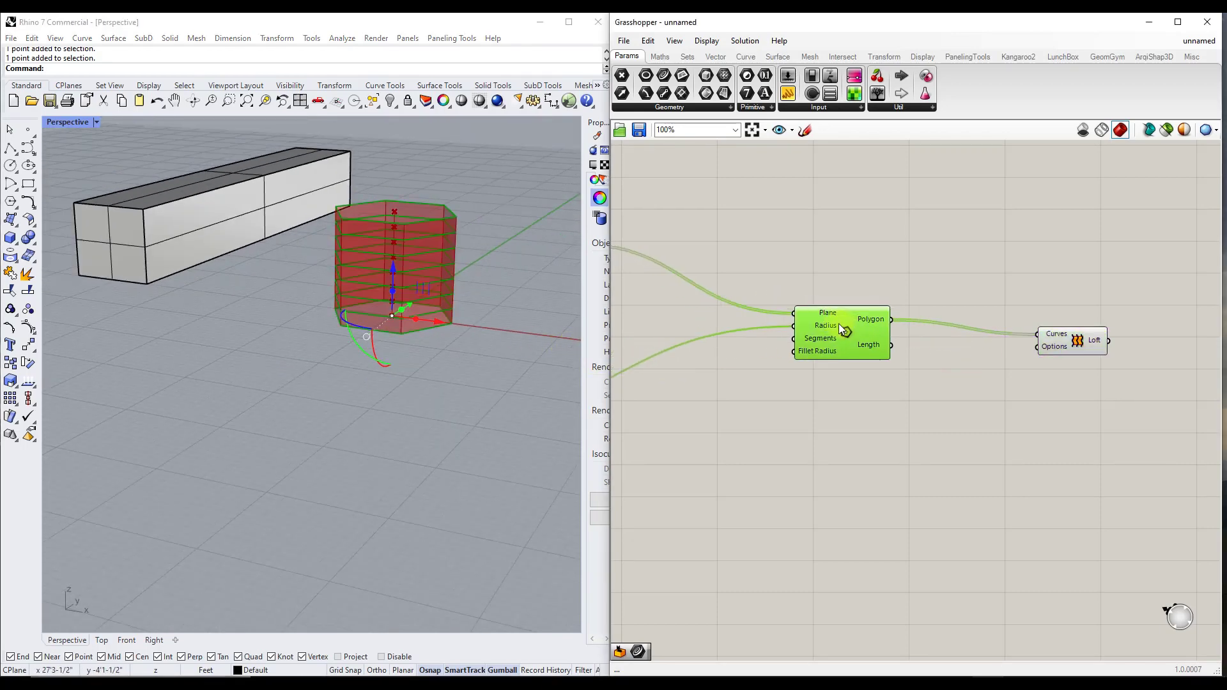
Add a Random component below the Polygon component and connect its output to the Polygon's Radius input
double_click(815, 416)
text(random)
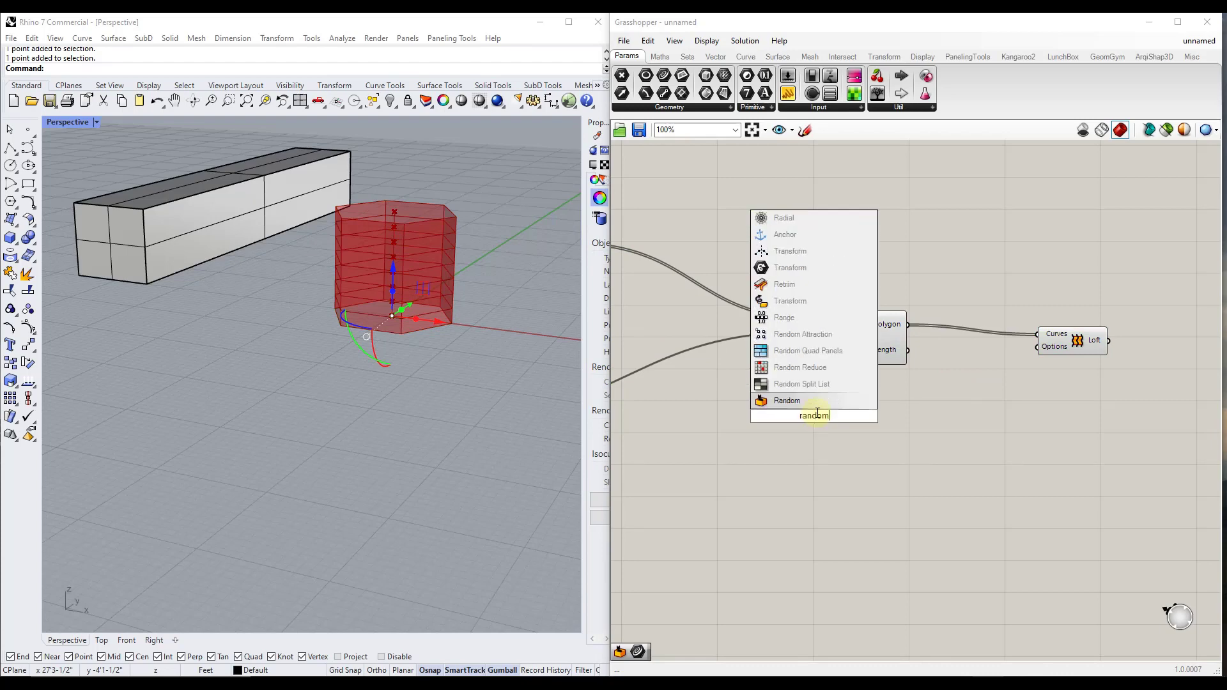
click(796, 397)
drag(799, 428, 694, 443)
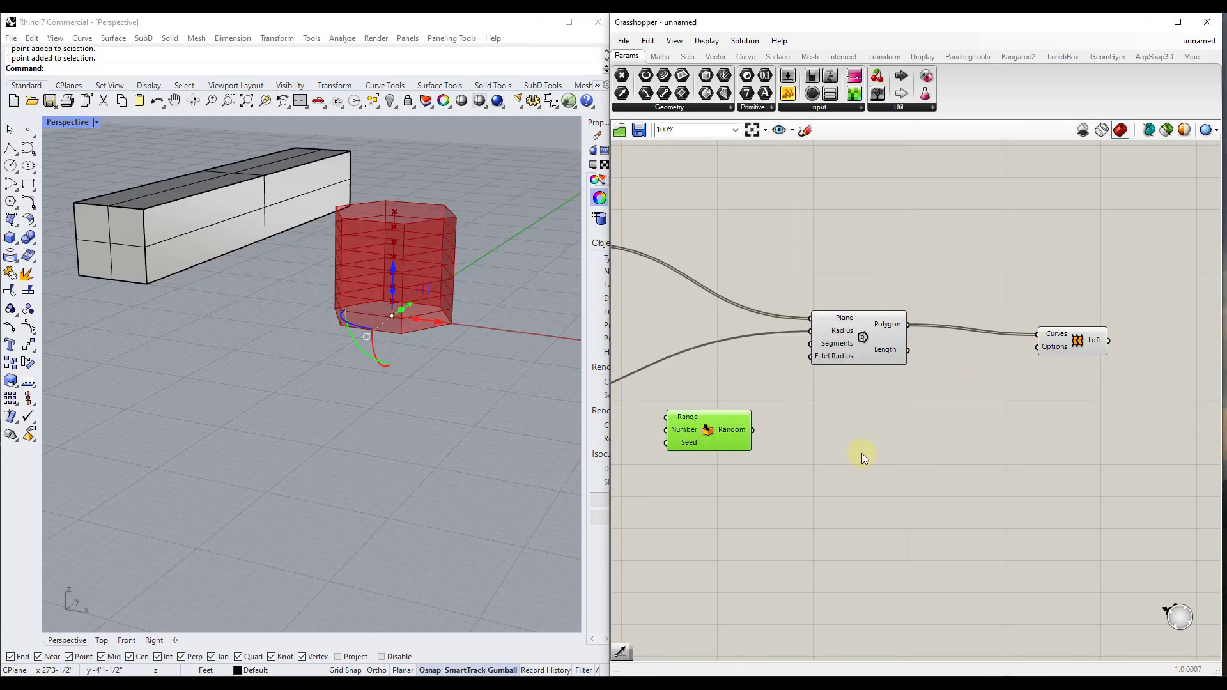
scroll(862, 453, down, 4)
scroll(784, 439, up, 7)
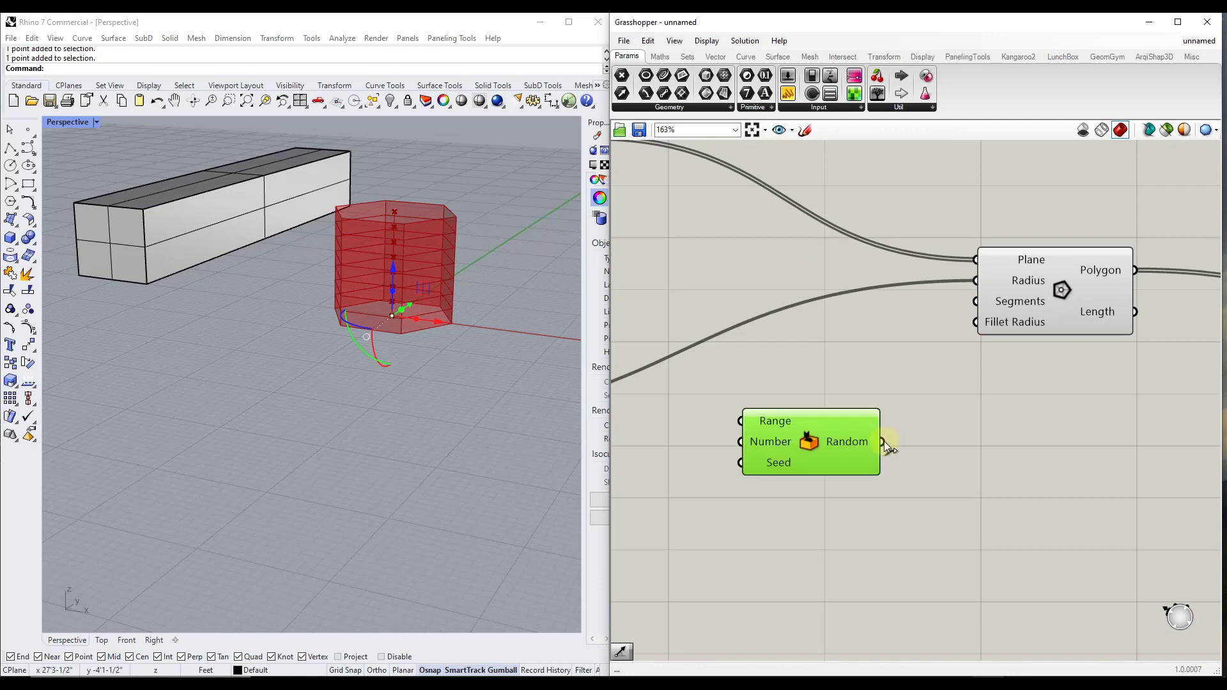
drag(884, 441, 978, 280)
scroll(427, 252, up, 3)
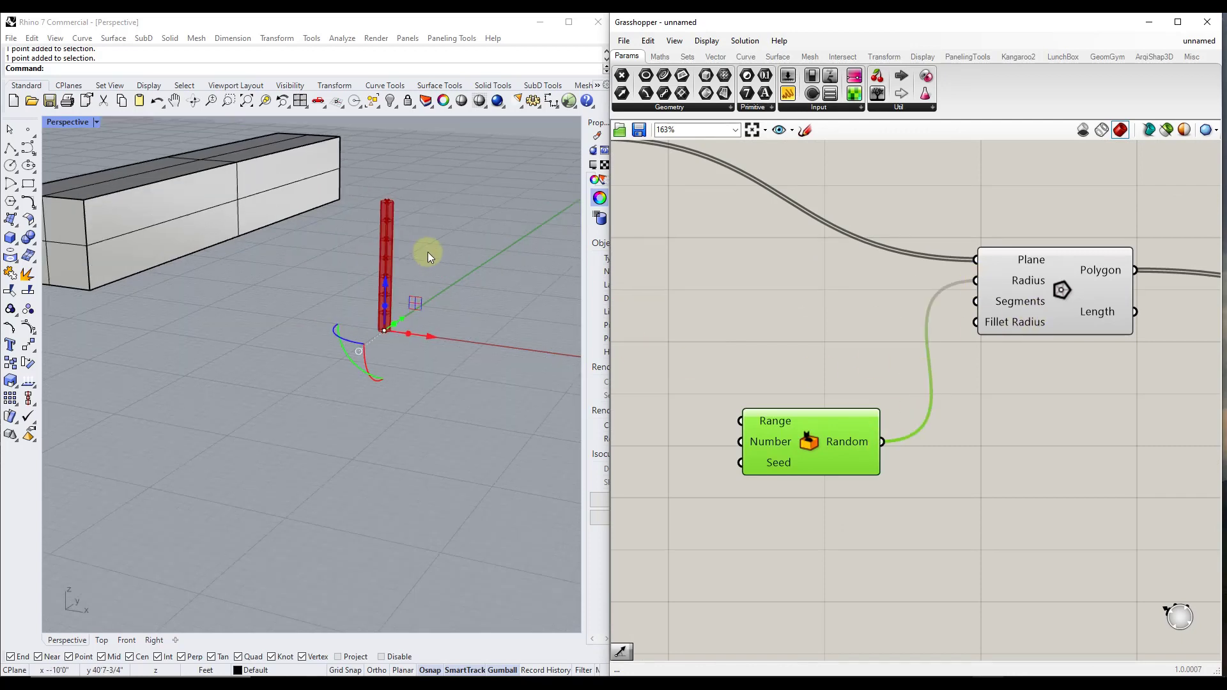
scroll(377, 256, up, 3)
drag(827, 452, 814, 419)
Connect the former radius slider to the Random component's Number input and set the slider to 10
scroll(793, 422, down, 5)
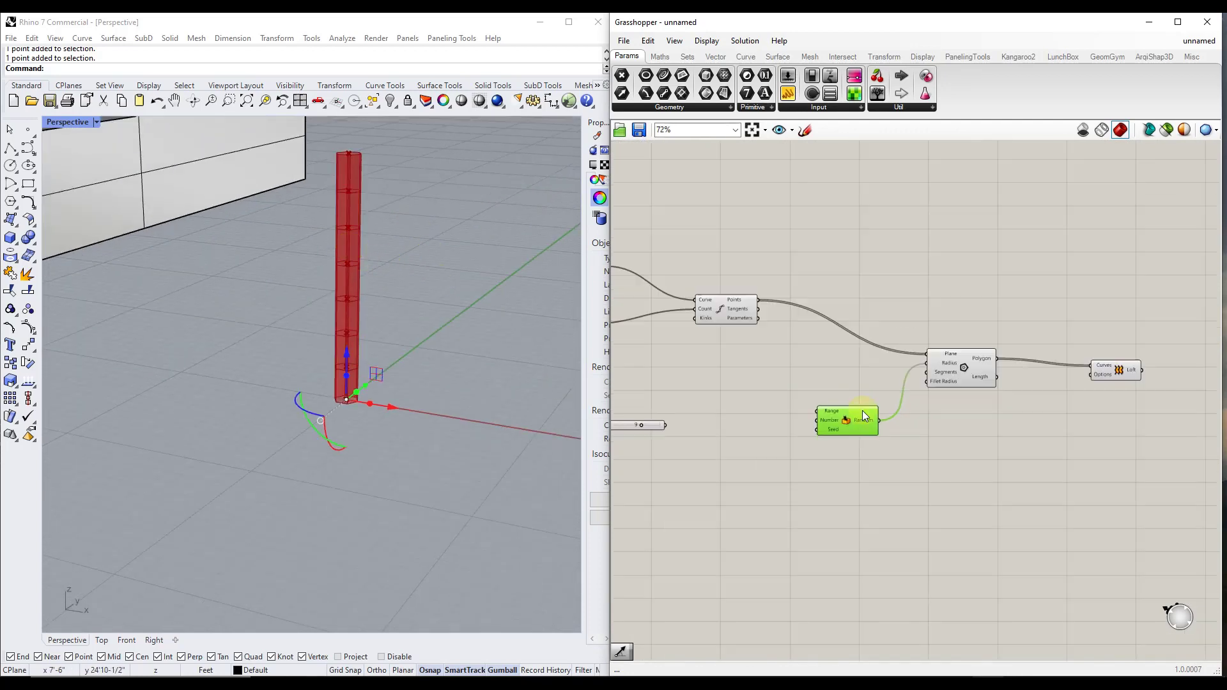
scroll(742, 424, up, 4)
scroll(748, 424, down, 3)
scroll(761, 424, up, 2)
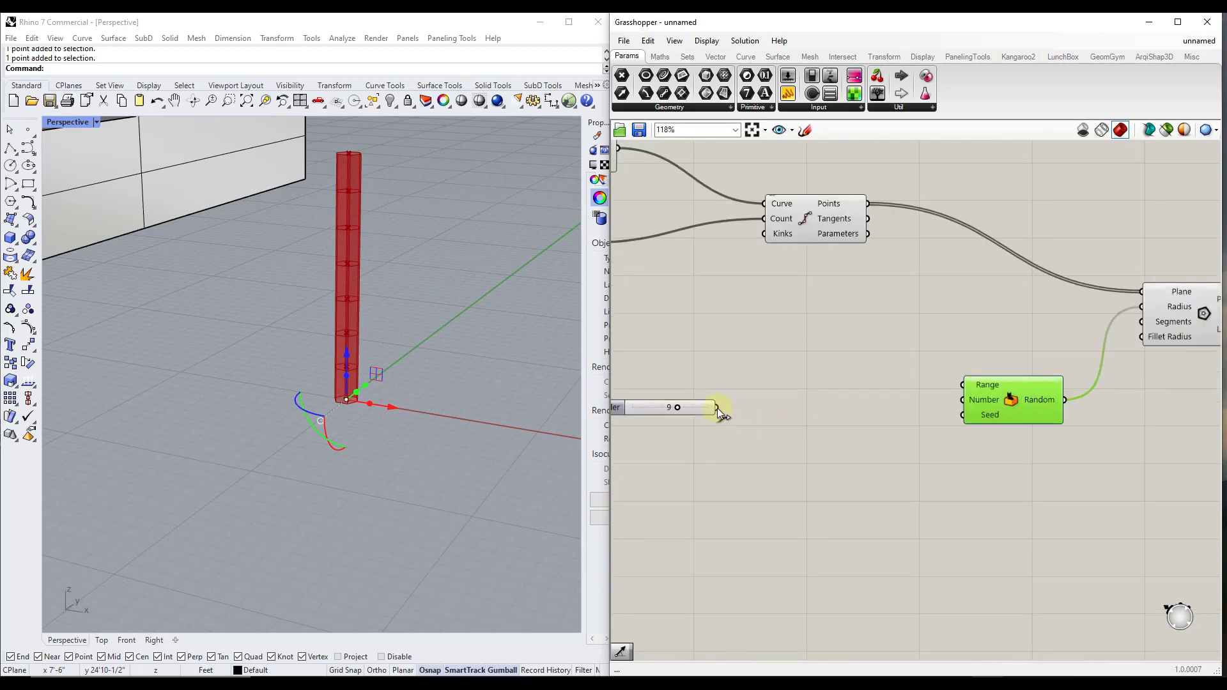
drag(717, 408, 963, 400)
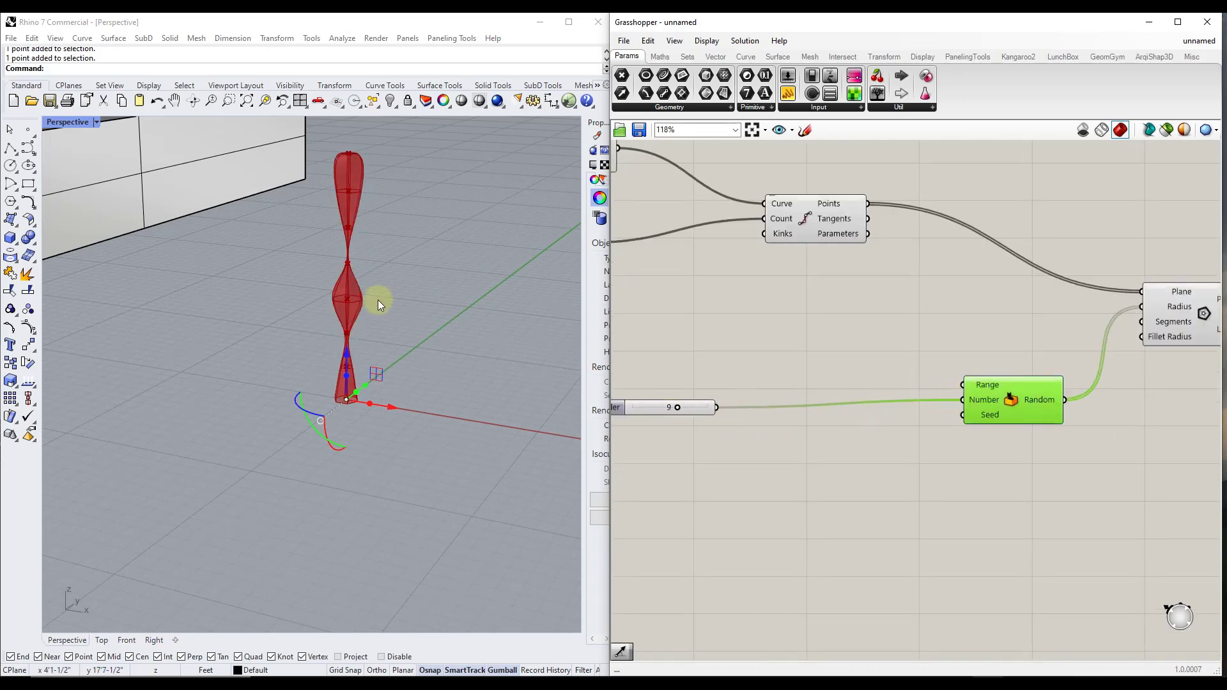
scroll(358, 295, up, 3)
scroll(391, 303, down, 2)
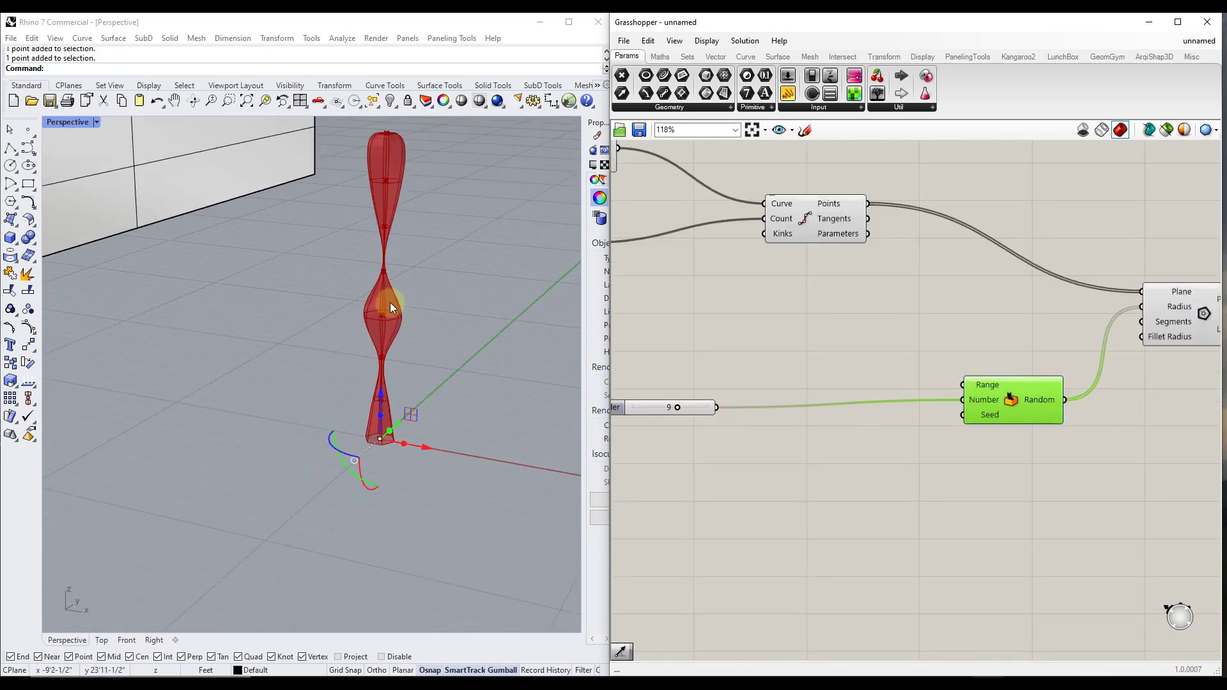
mouse_move(676, 409)
mouse_down()
mouse_move(688, 405)
mouse_move(648, 417)
mouse_move(684, 416)
mouse_up()
Duplicate the Number slider, connect the copy to the Random component's Seed input and set it to 8
mouse_move(991, 417)
scroll(1008, 398, down, 4)
scroll(813, 411, up, 4)
click(793, 395)
key(ctrl+c)
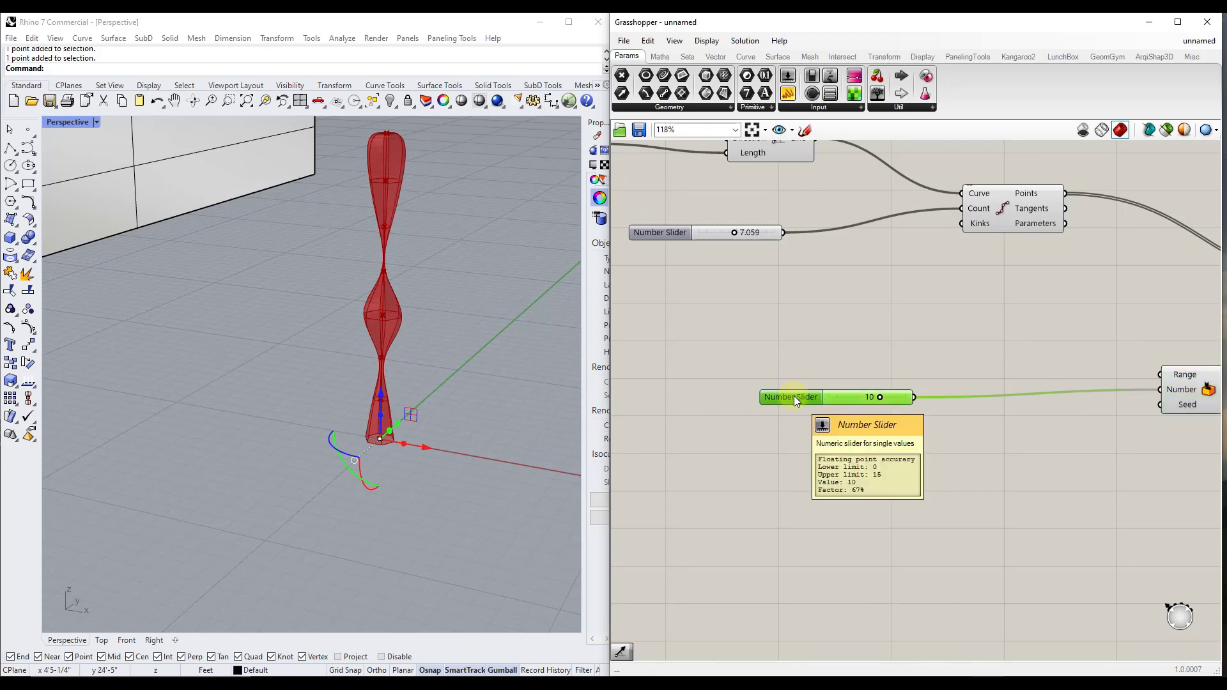
key(ctrl+v)
drag(806, 402, 910, 462)
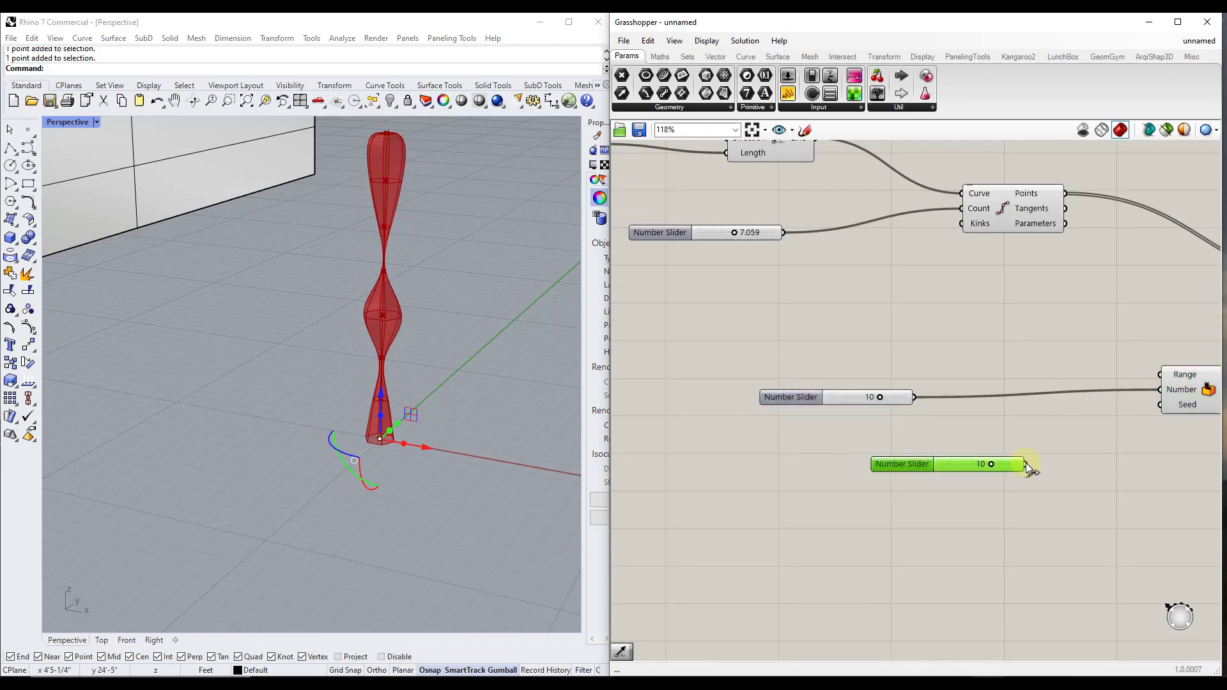
drag(1024, 464, 1161, 404)
scroll(802, 400, down, 3)
scroll(1041, 399, up, 3)
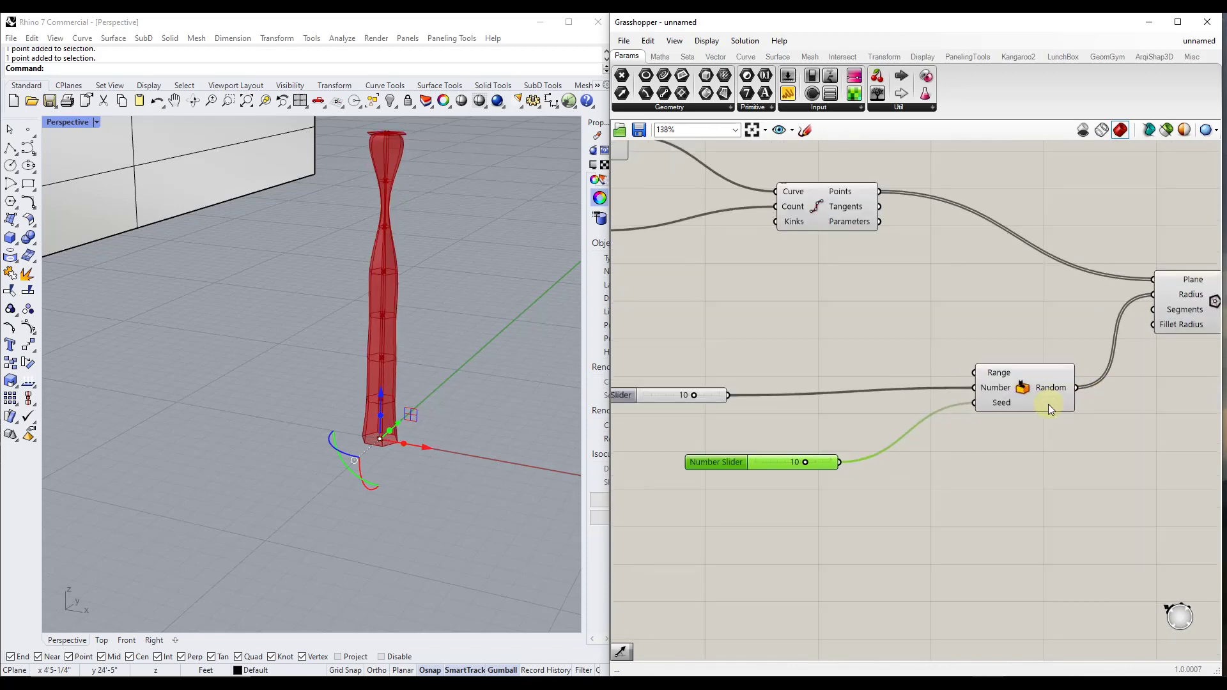
mouse_move(762, 474)
mouse_down()
mouse_move(776, 472)
mouse_move(709, 477)
mouse_move(750, 486)
mouse_up()
Examine the Random component's Range input and the randomised lofted form in the Perspective view
mouse_move(988, 371)
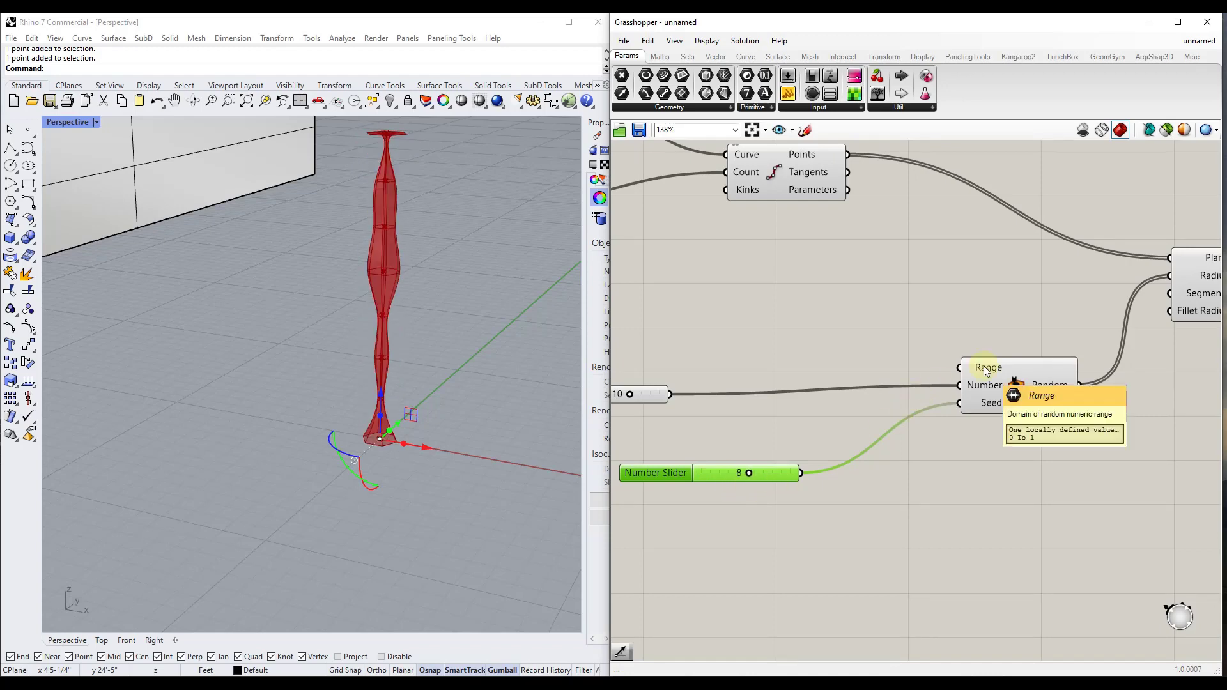
scroll(864, 419, down, 3)
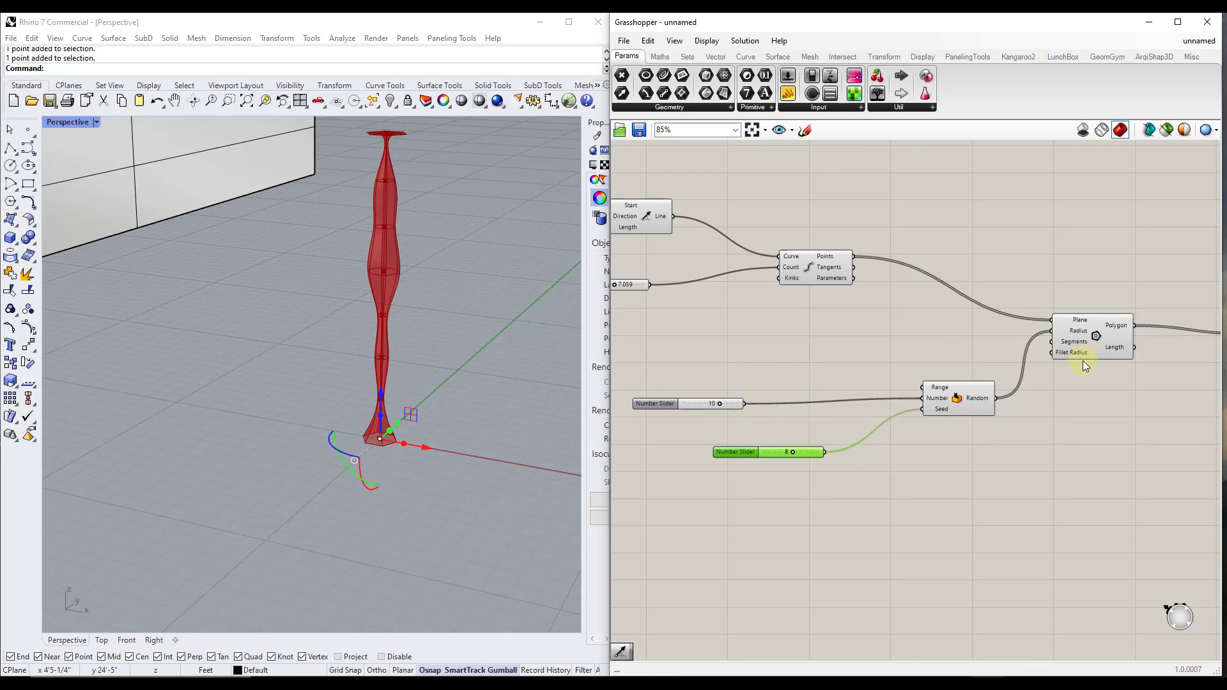
click(1116, 428)
middle_click(1106, 435)
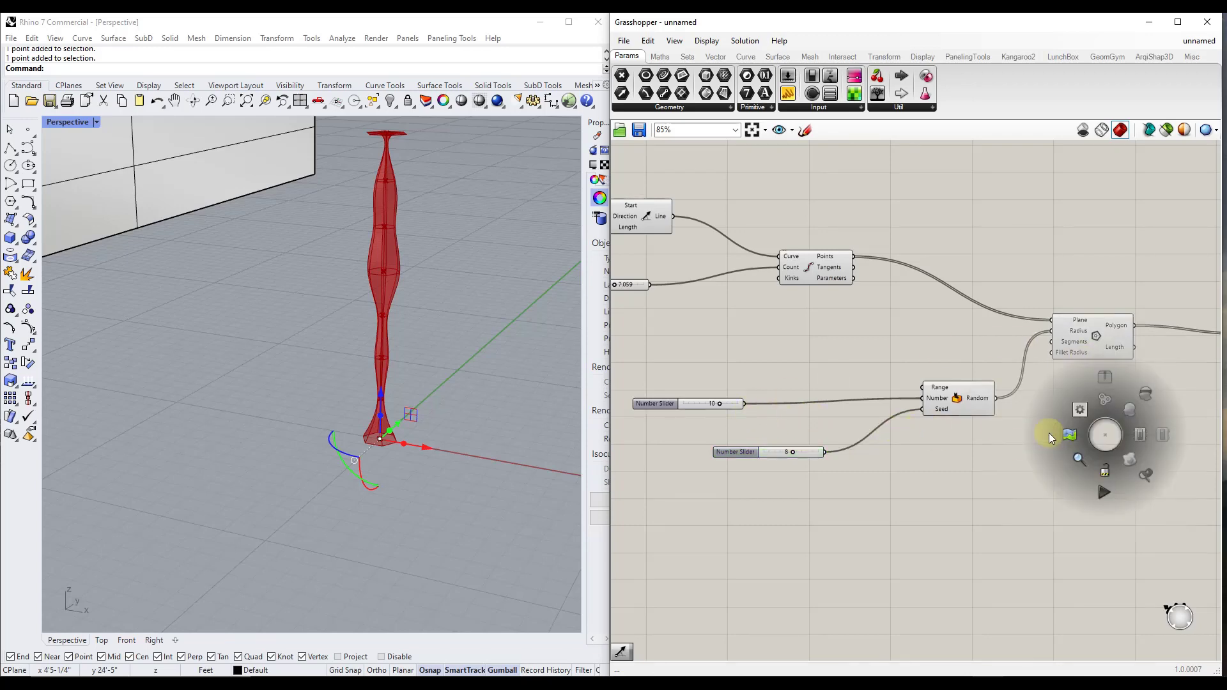
right_drag(1114, 441, 786, 438)
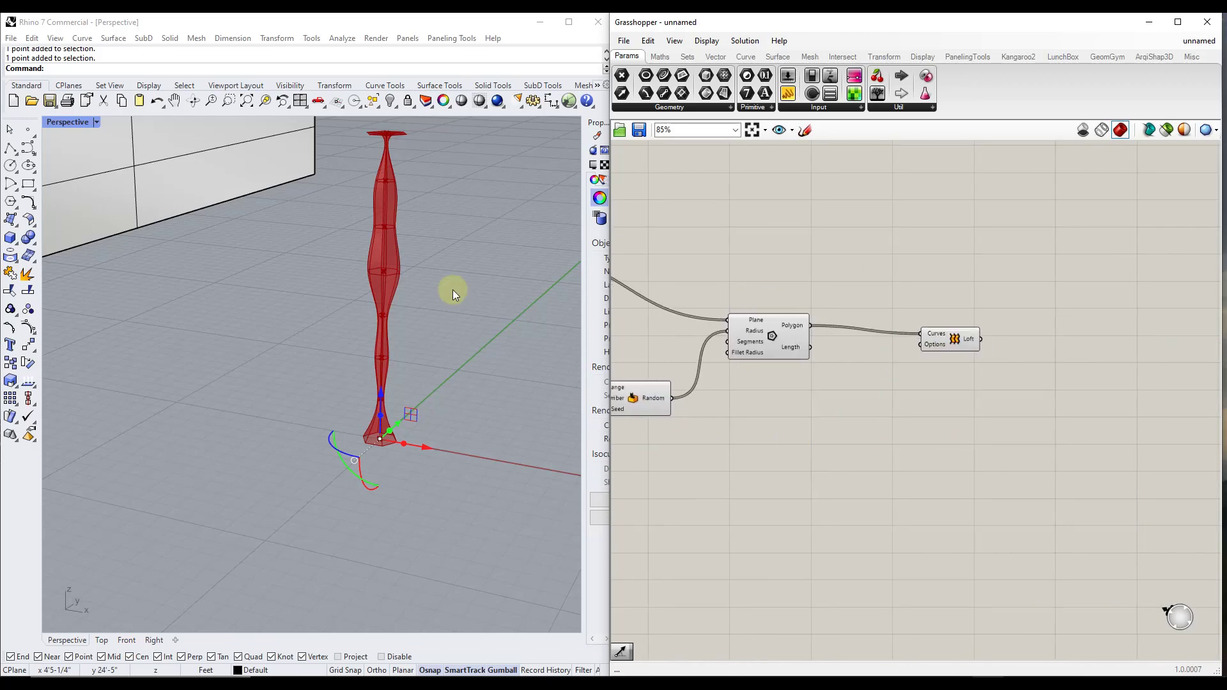
scroll(354, 266, up, 3)
click(354, 266)
scroll(394, 266, down, 5)
scroll(389, 228, up, 2)
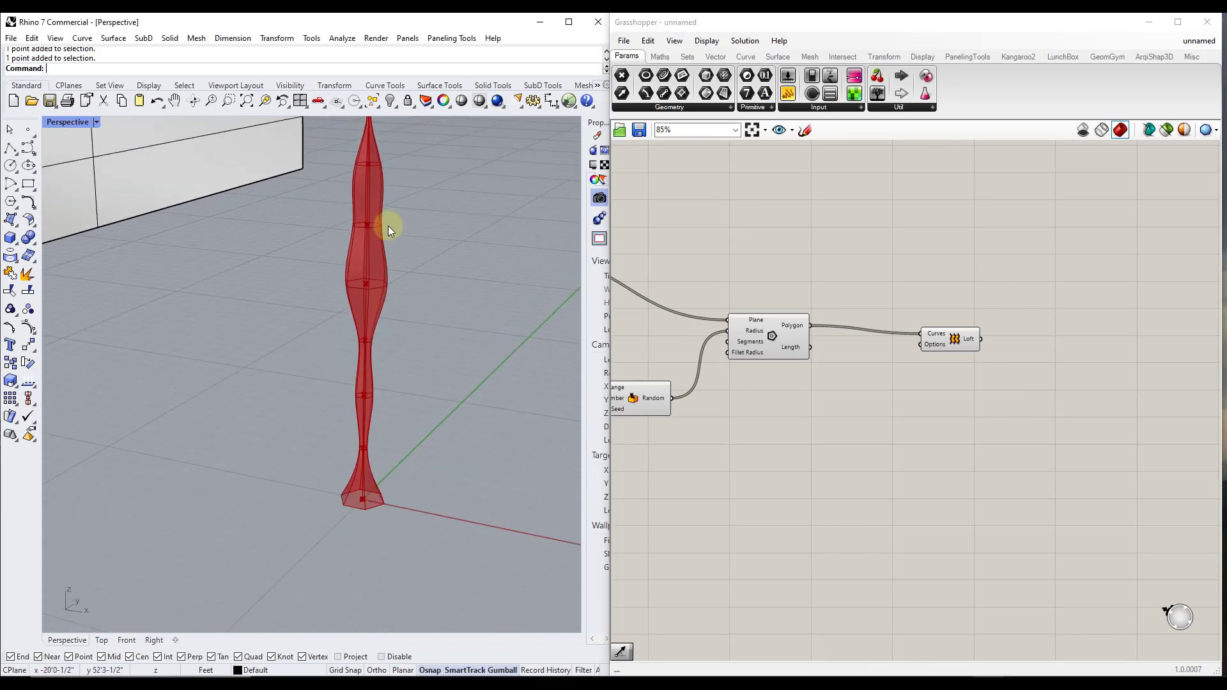
scroll(395, 276, down, 2)
Bake the Loft output into the Rhino model with the name Organic Shape
right_click(969, 340)
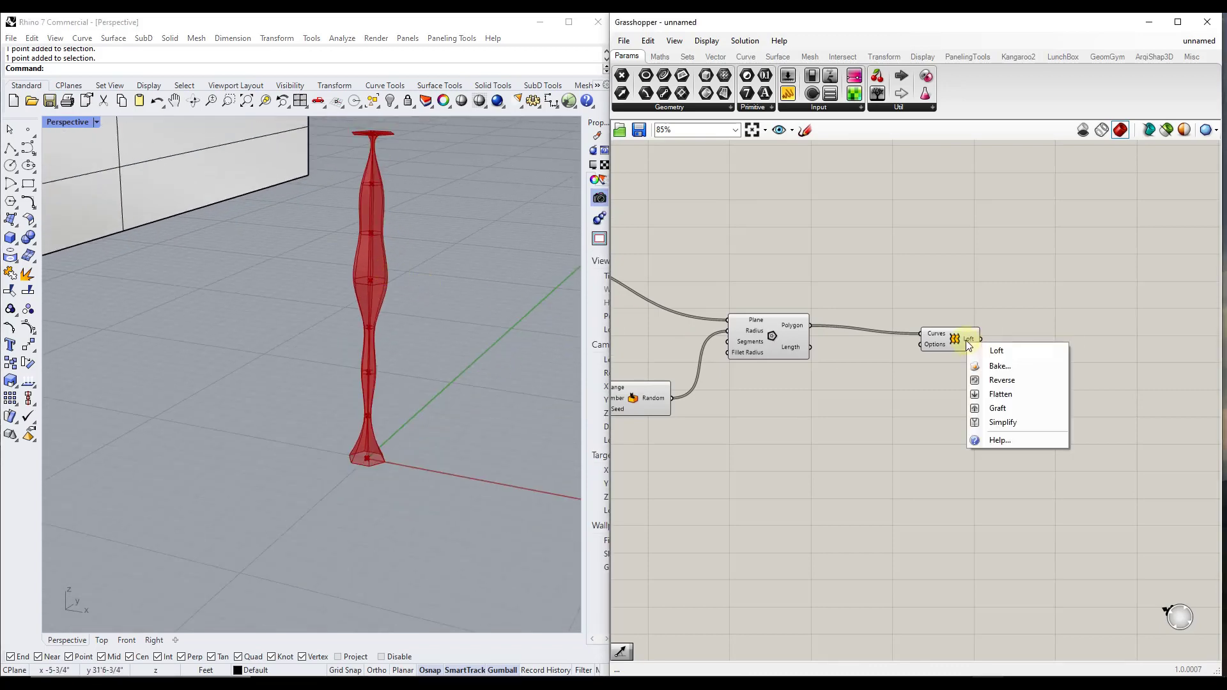
click(992, 365)
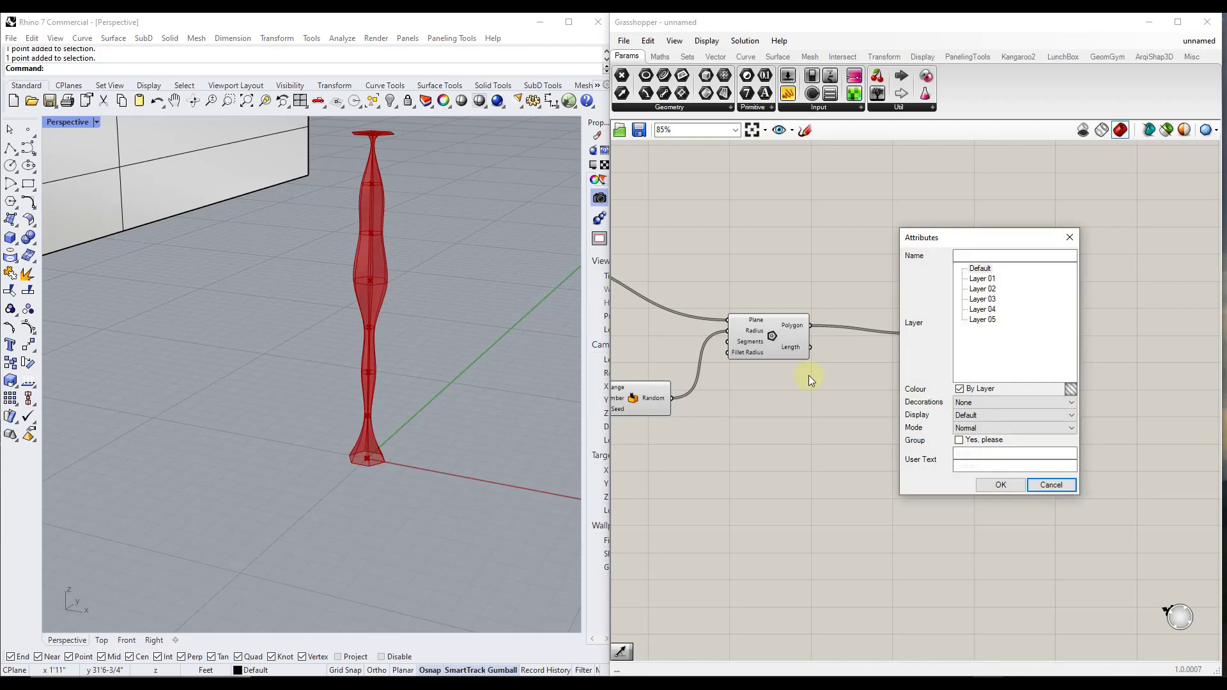
click(982, 256)
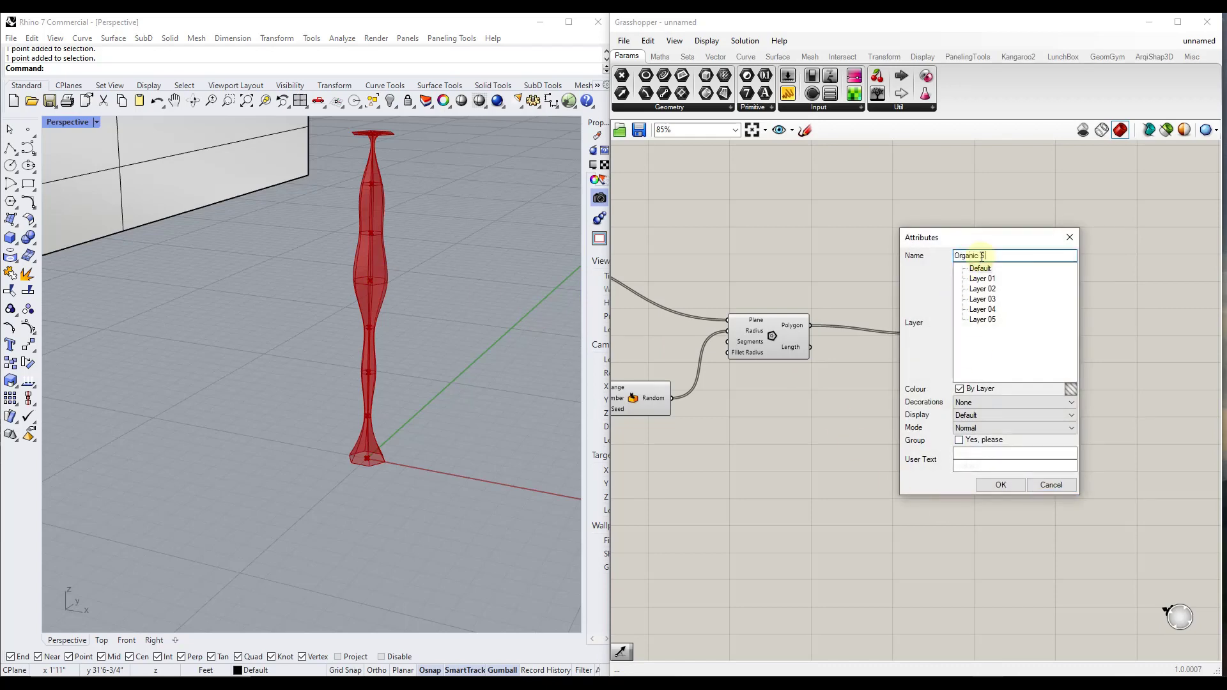
click(995, 485)
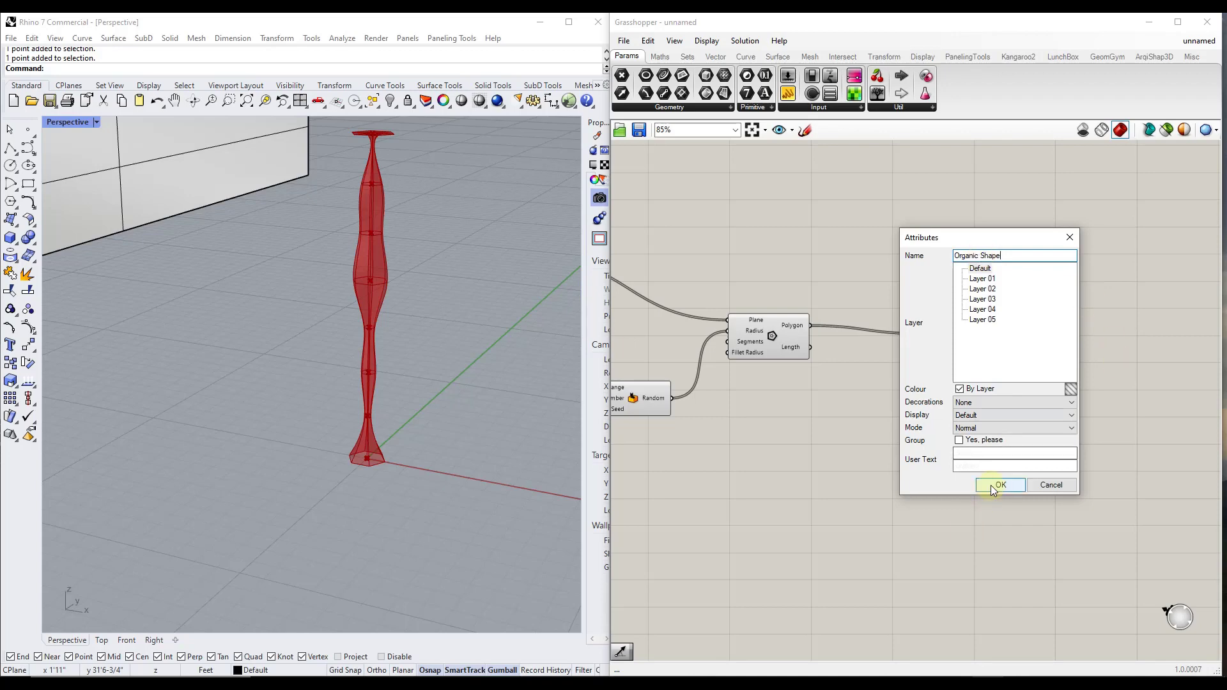
Move the baked shape away from the red Grasshopper preview along the ground, deselect it and compare the two forms
click(374, 265)
drag(387, 294, 521, 215)
scroll(448, 237, down, 5)
scroll(403, 289, up, 5)
scroll(401, 260, down, 2)
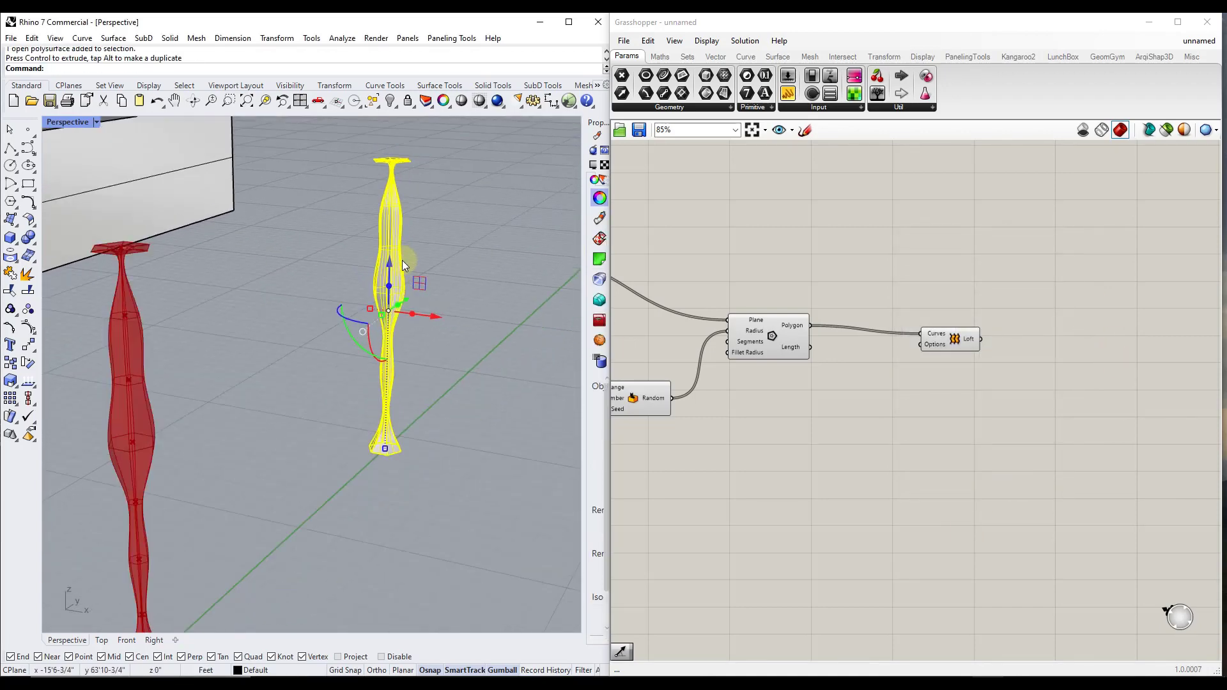
scroll(403, 266, up, 2)
right_drag(401, 242, 411, 233)
click(431, 227)
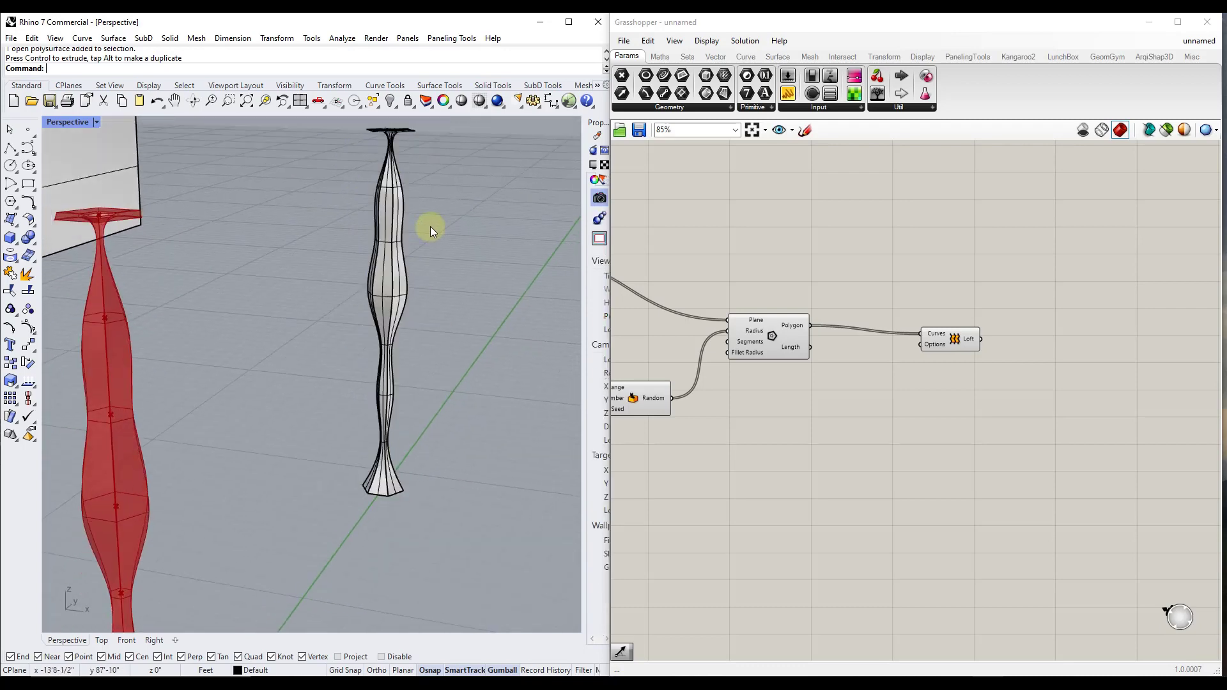
scroll(403, 229, up, 1)
scroll(396, 265, up, 1)
scroll(397, 257, down, 2)
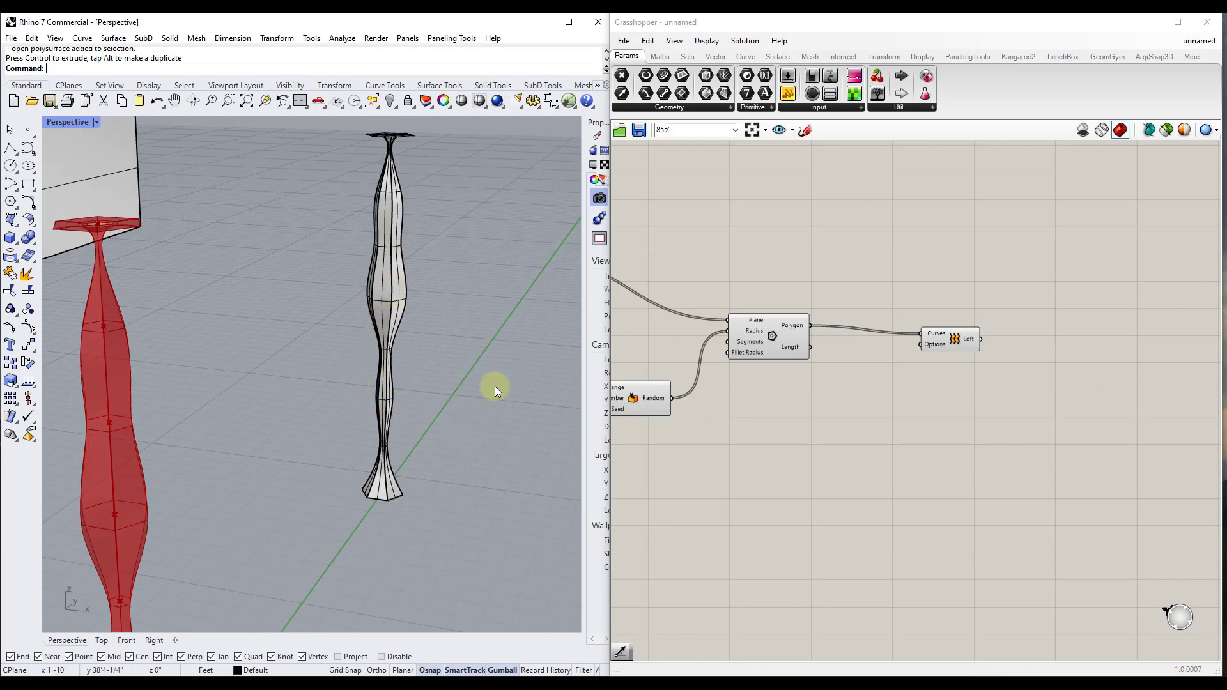
scroll(437, 350, down, 5)
scroll(416, 313, up, 4)
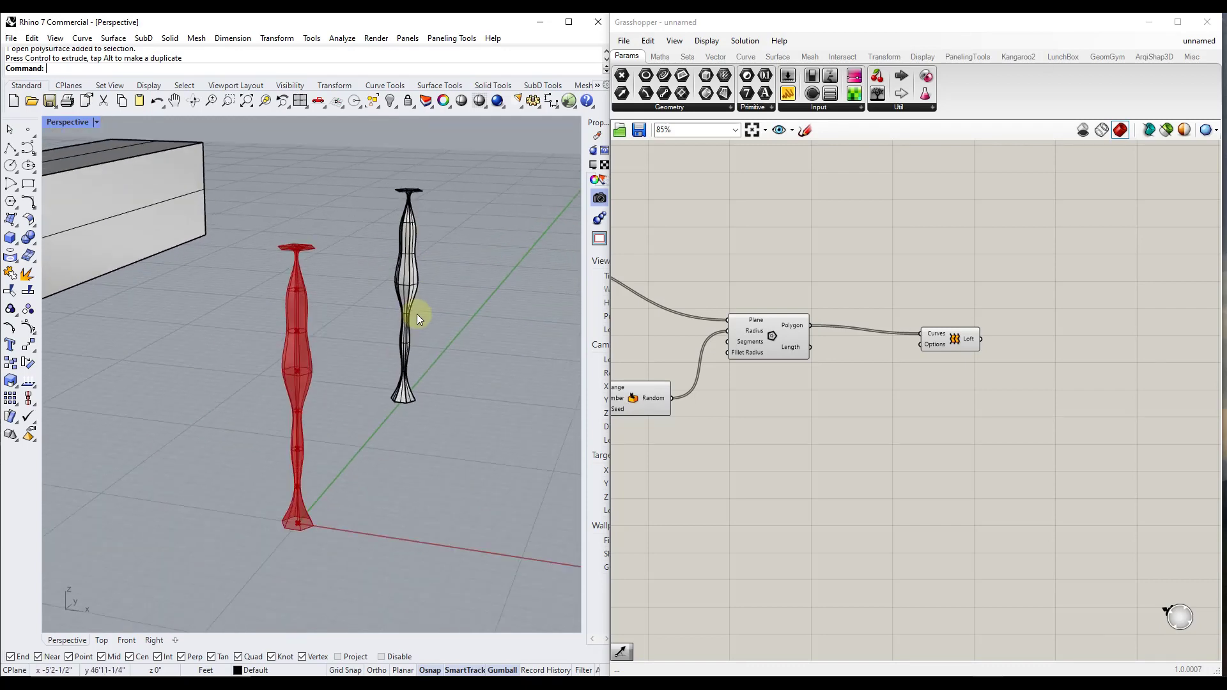
scroll(403, 160, up, 3)
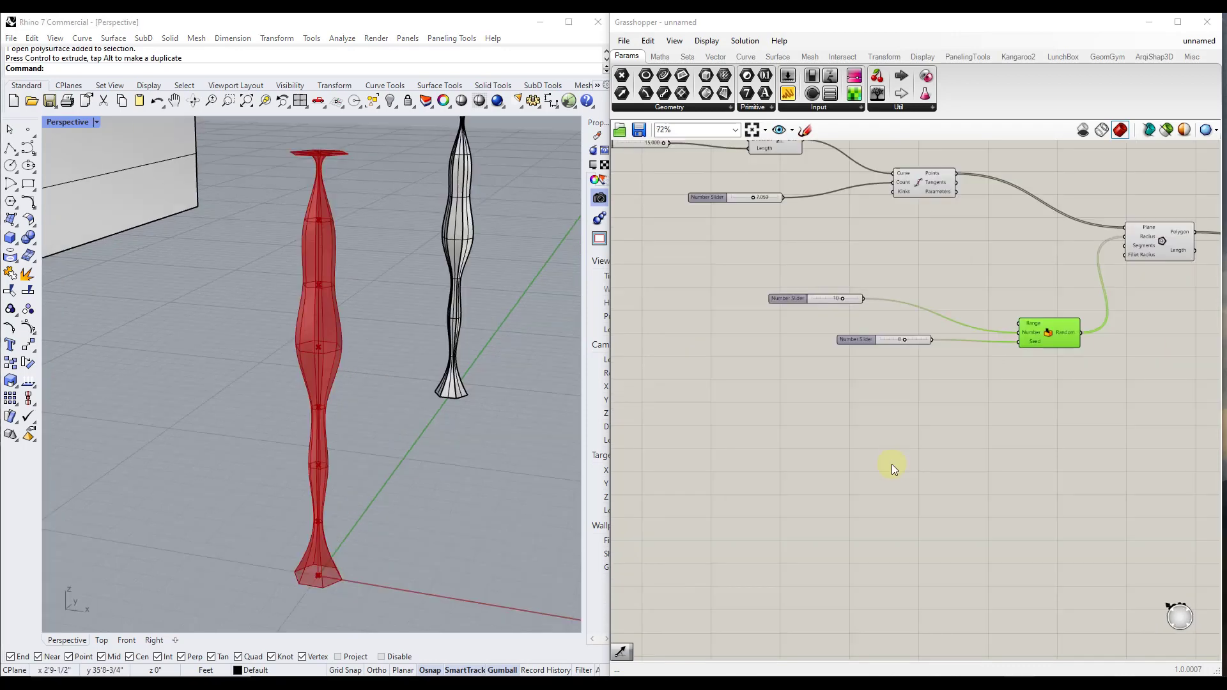
Disconnect the slider from the Random component's Seed input, then reconnect it to the same input
right_drag(1052, 387, 1020, 435)
scroll(1019, 434, up, 2)
click(925, 427)
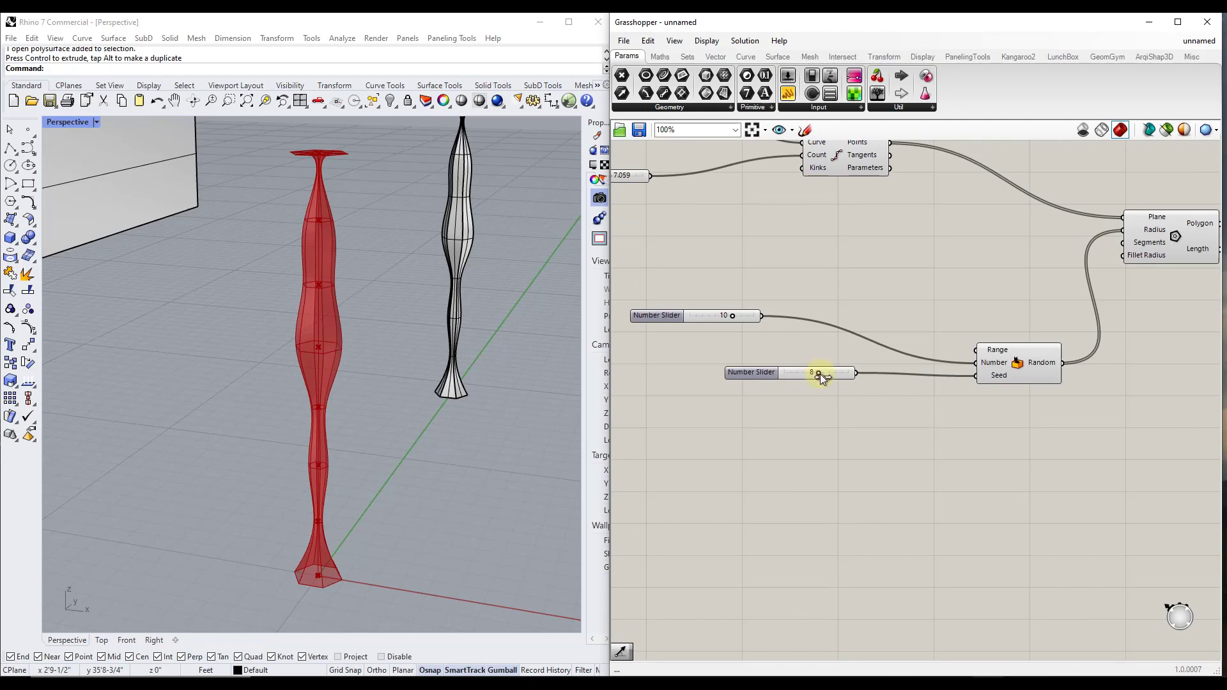
drag(817, 373, 818, 376)
drag(978, 377, 876, 415)
mouse_move(975, 376)
ctrl+mouse_down()
mouse_move(908, 389)
mouse_move(855, 375)
mouse_move(975, 378)
ctrl+mouse_up()
right_click(999, 377)
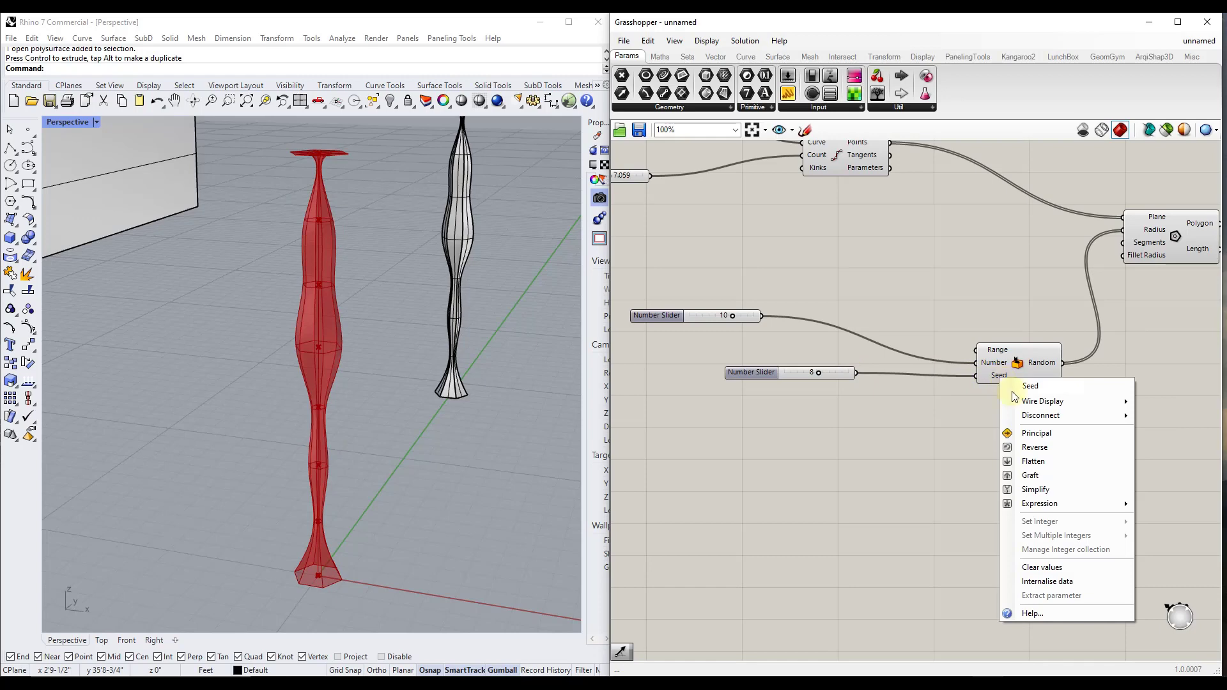
mouse_move(1031, 417)
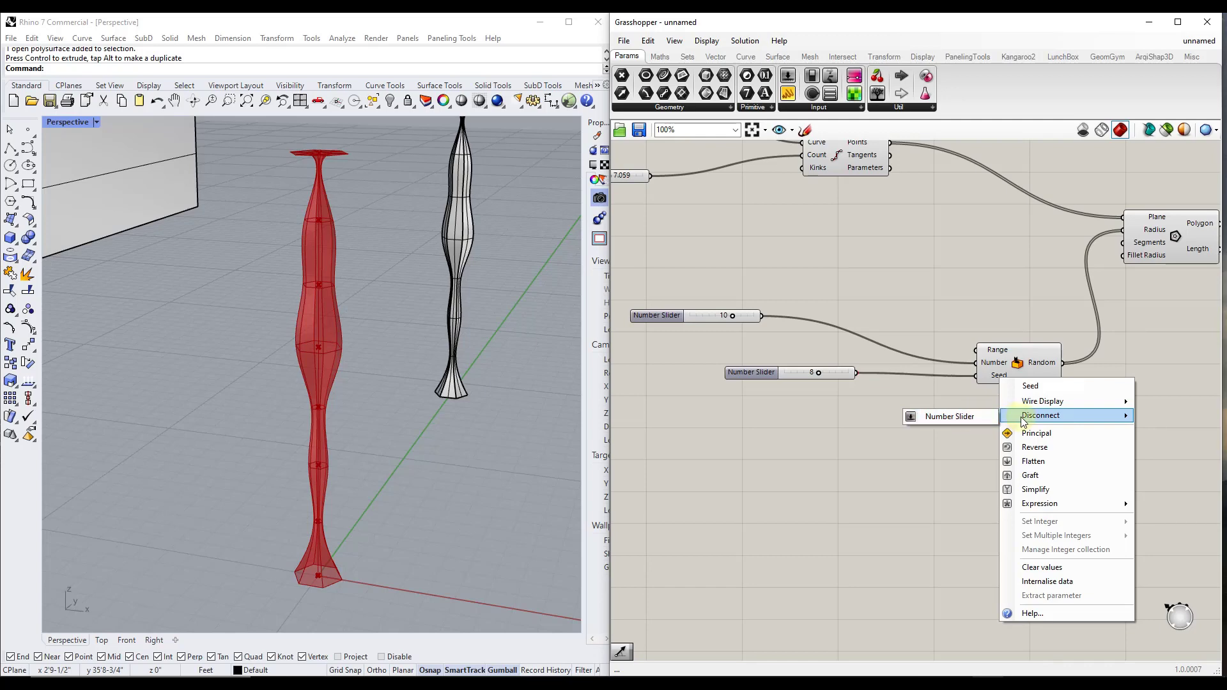
click(955, 420)
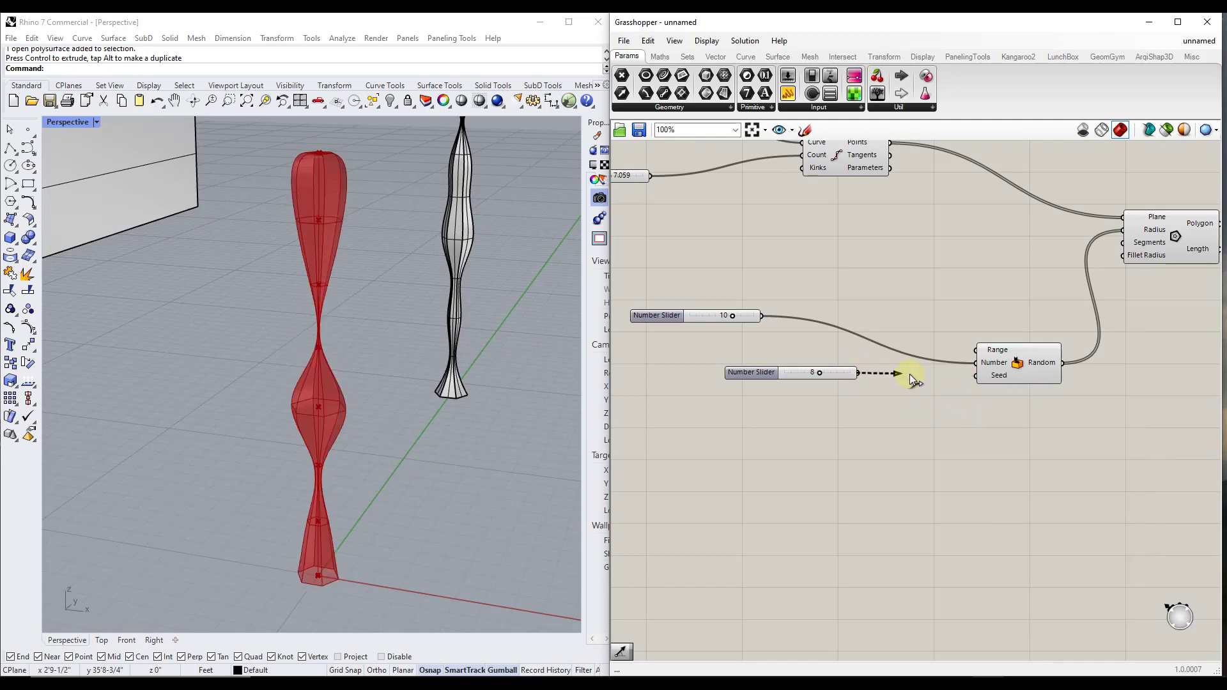
drag(910, 374, 976, 376)
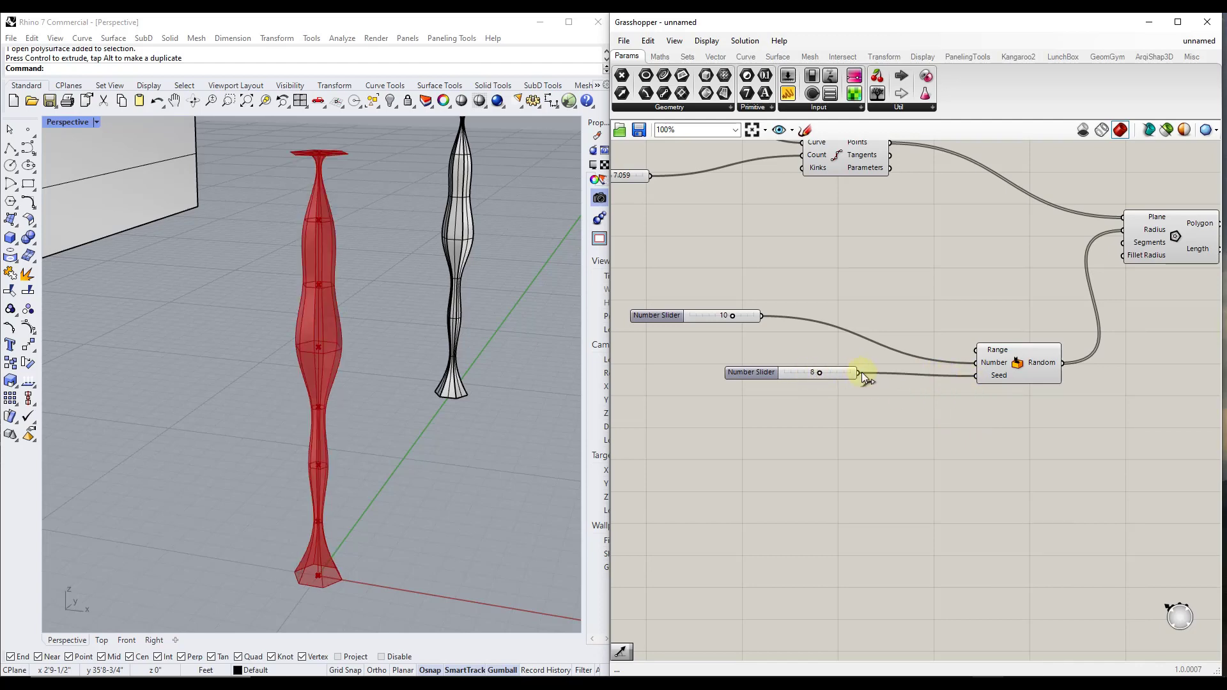
Open the disconnect options for the Random component's Seed input
scroll(970, 374, down, 1)
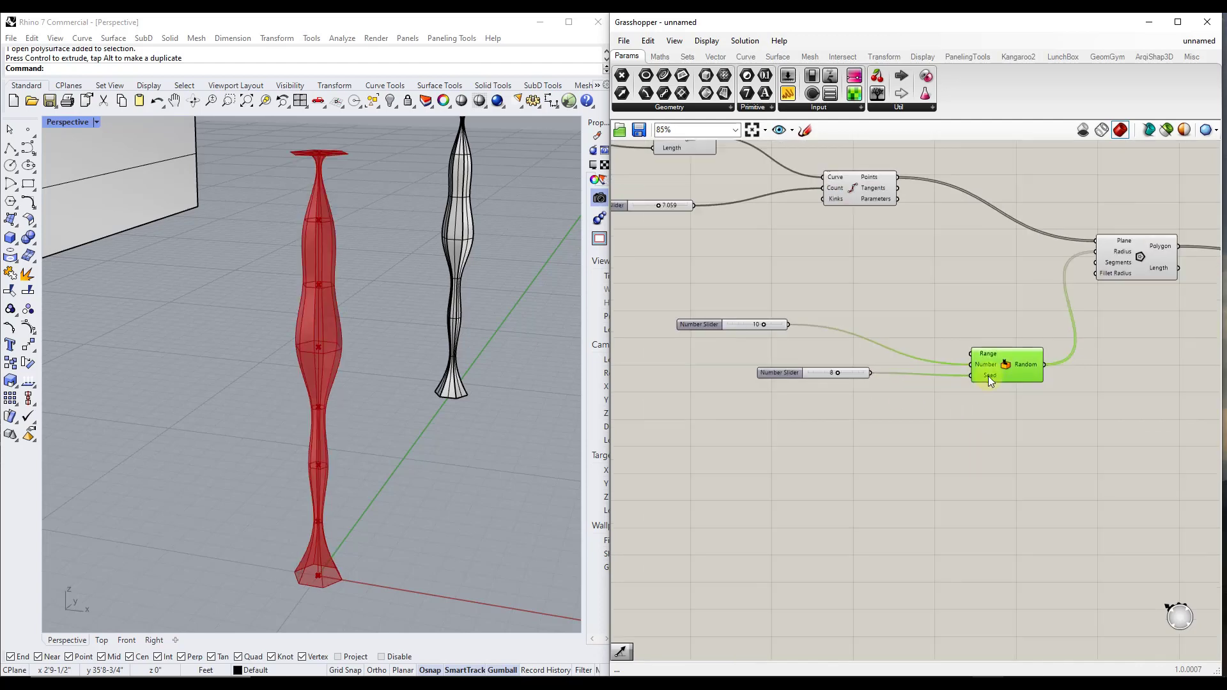
right_click(988, 375)
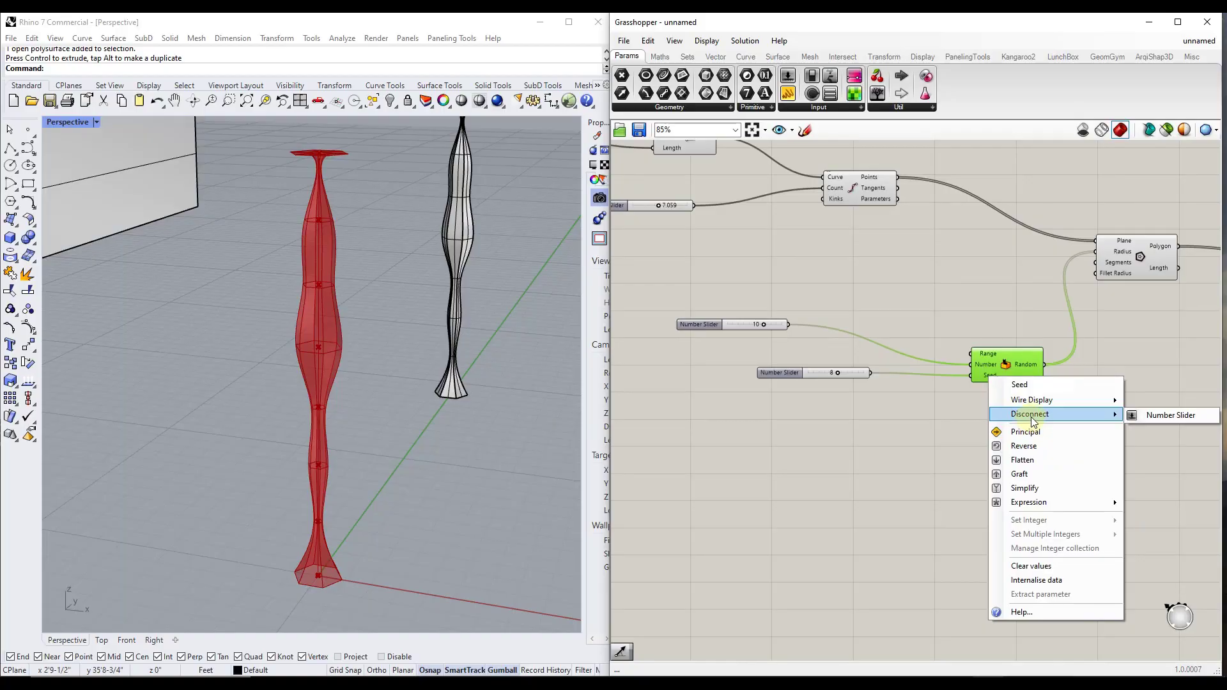